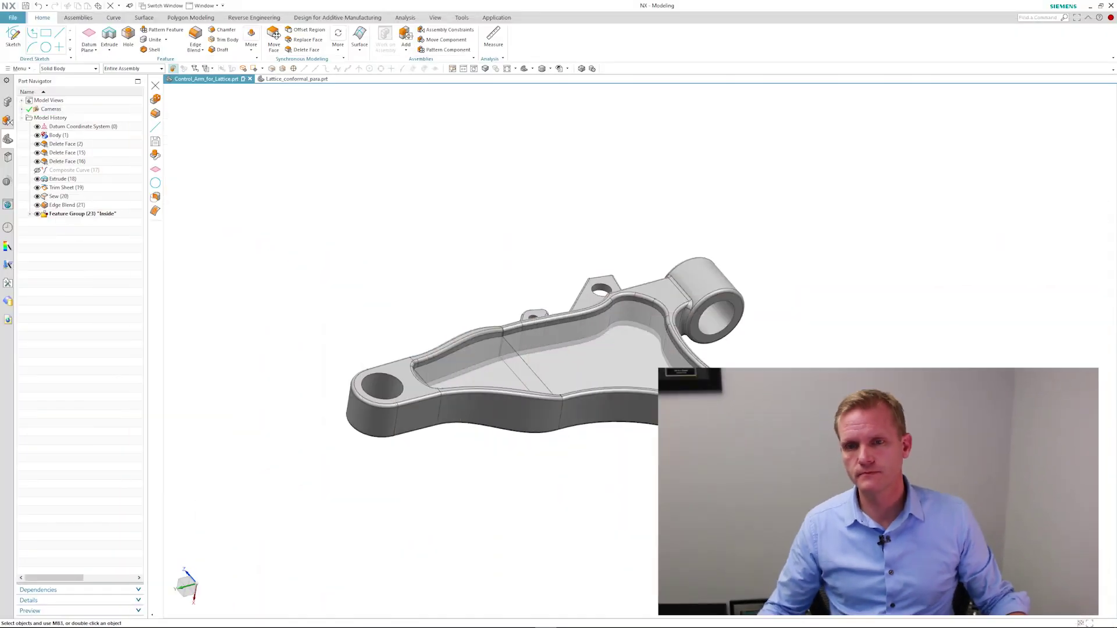
Step: Start a Tetrahedron Fill lattice and choose the solid body inside the control arm's pocket as the boundary
{"action": "middle_click_drag", "start_coordinate": [390, 204], "coordinate": [593, 367]}
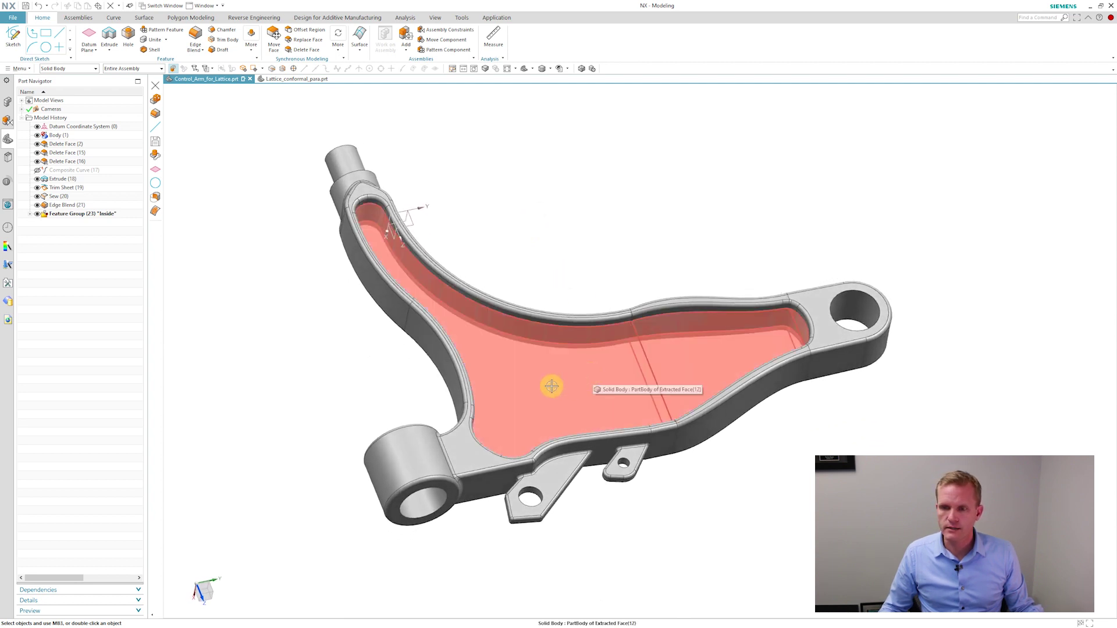
{"action": "middle_click_drag", "start_coordinate": [539, 277], "coordinate": [361, 124]}
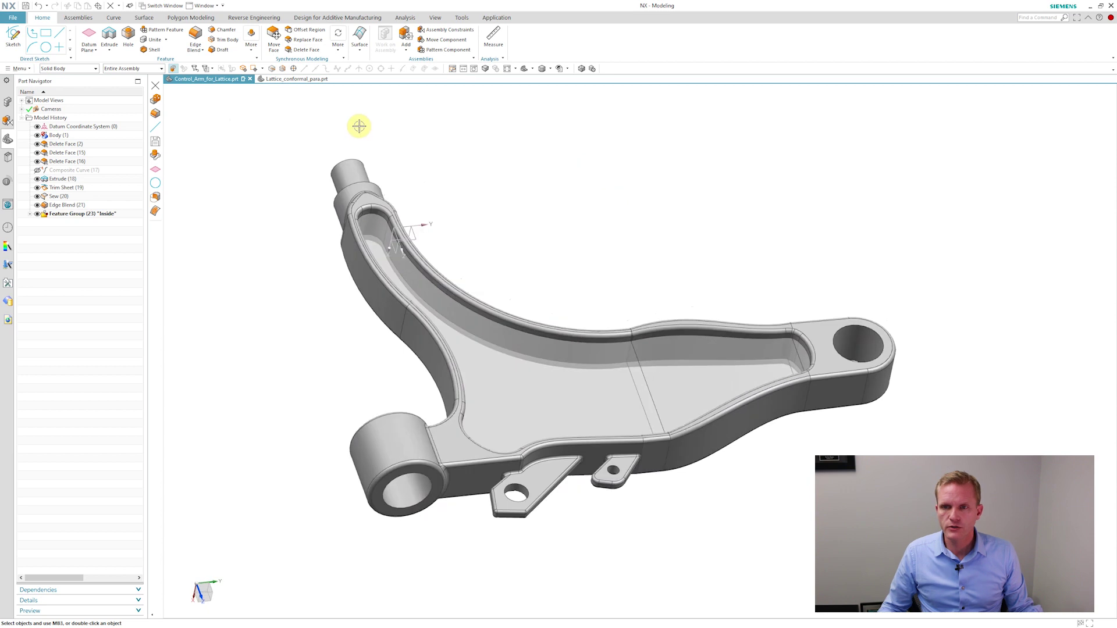
{"action": "left_click", "coordinate": [324, 18]}
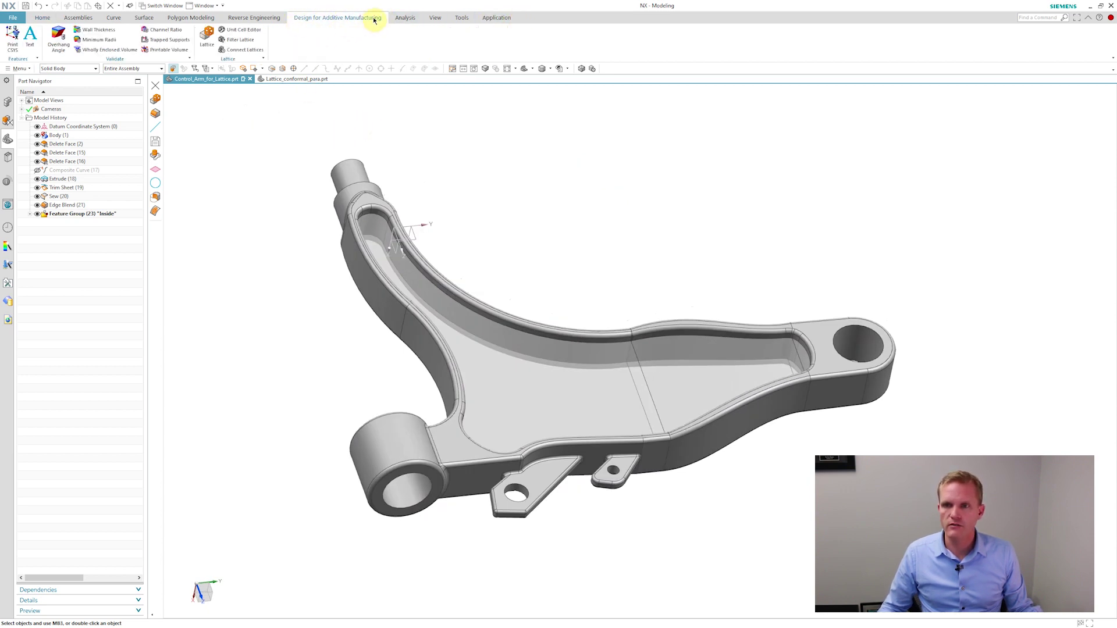
{"action": "right_click", "coordinate": [547, 19]}
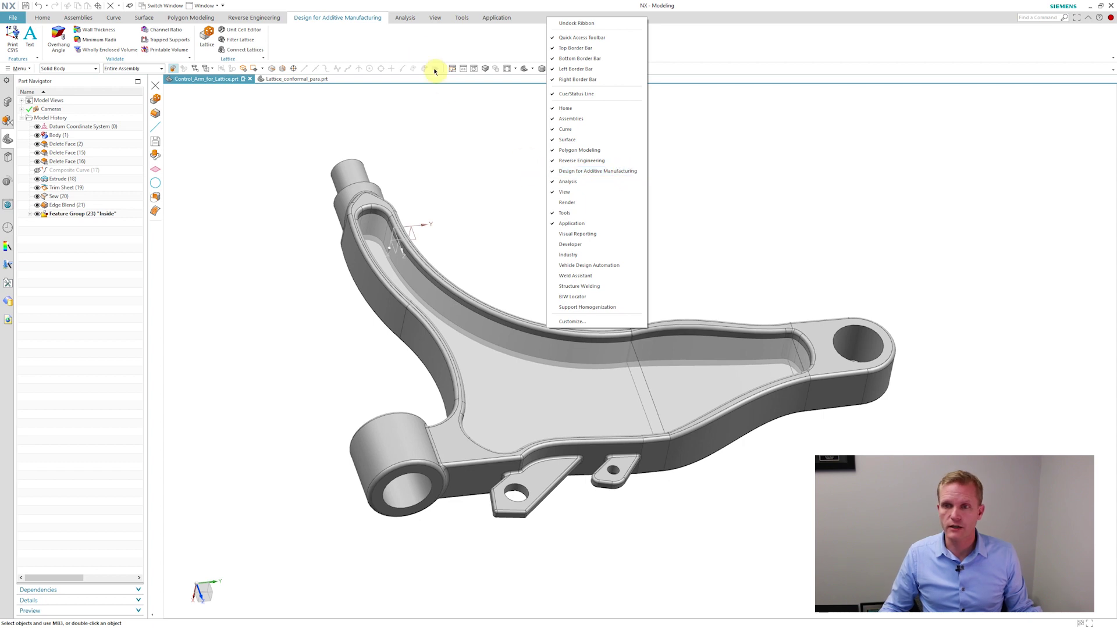
{"action": "left_click", "coordinate": [419, 46]}
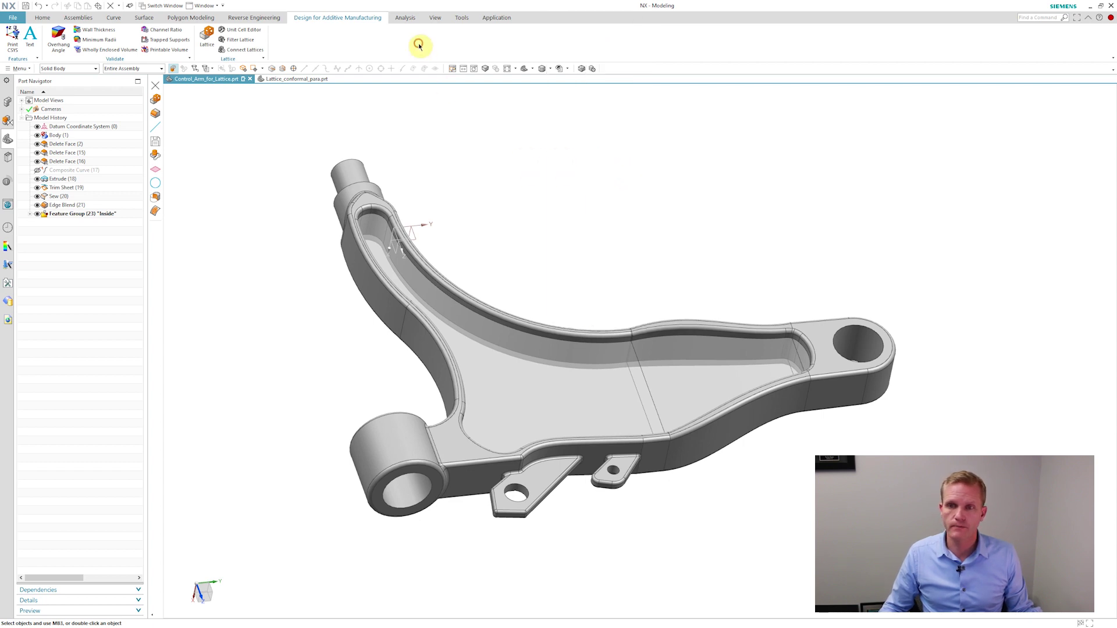
{"action": "left_click", "coordinate": [205, 39]}
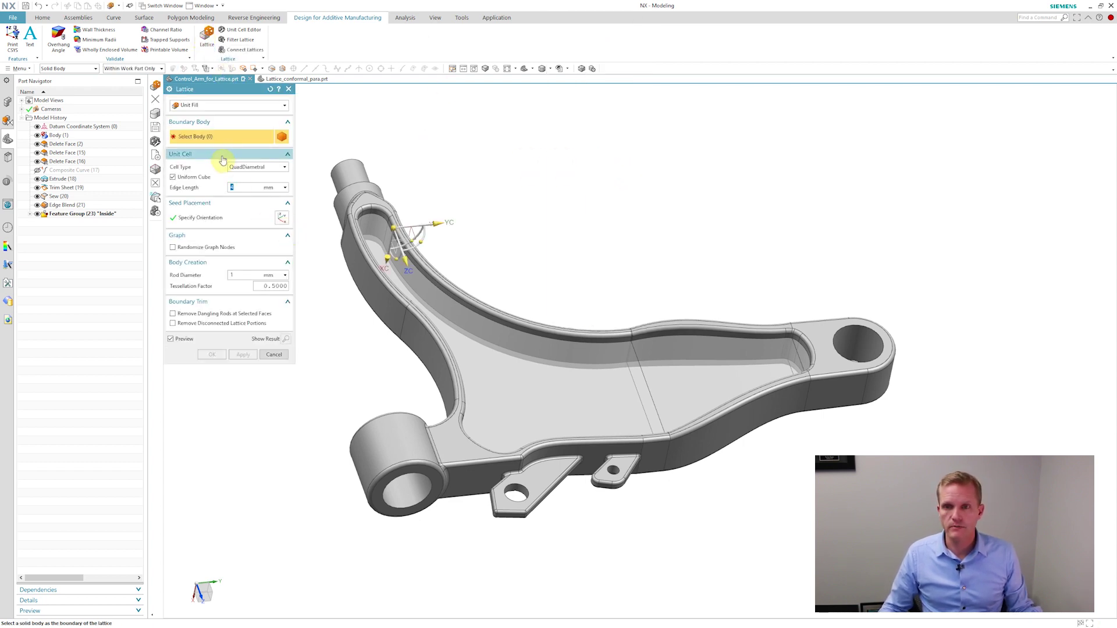
{"action": "left_click", "coordinate": [227, 105]}
{"action": "left_click", "coordinate": [196, 144]}
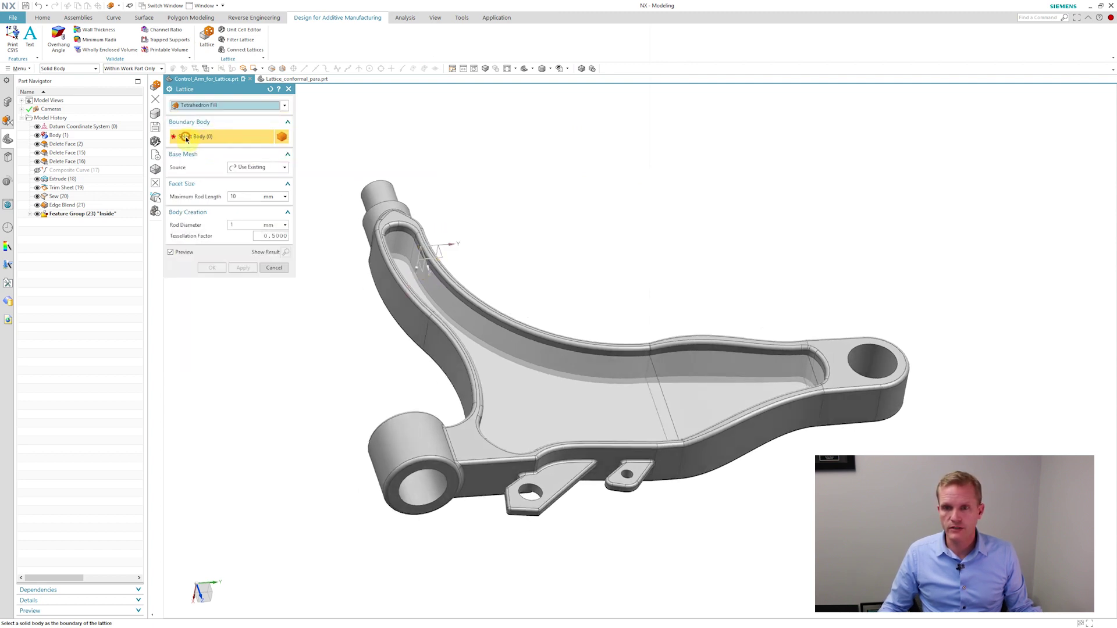
{"action": "left_click", "coordinate": [527, 379]}
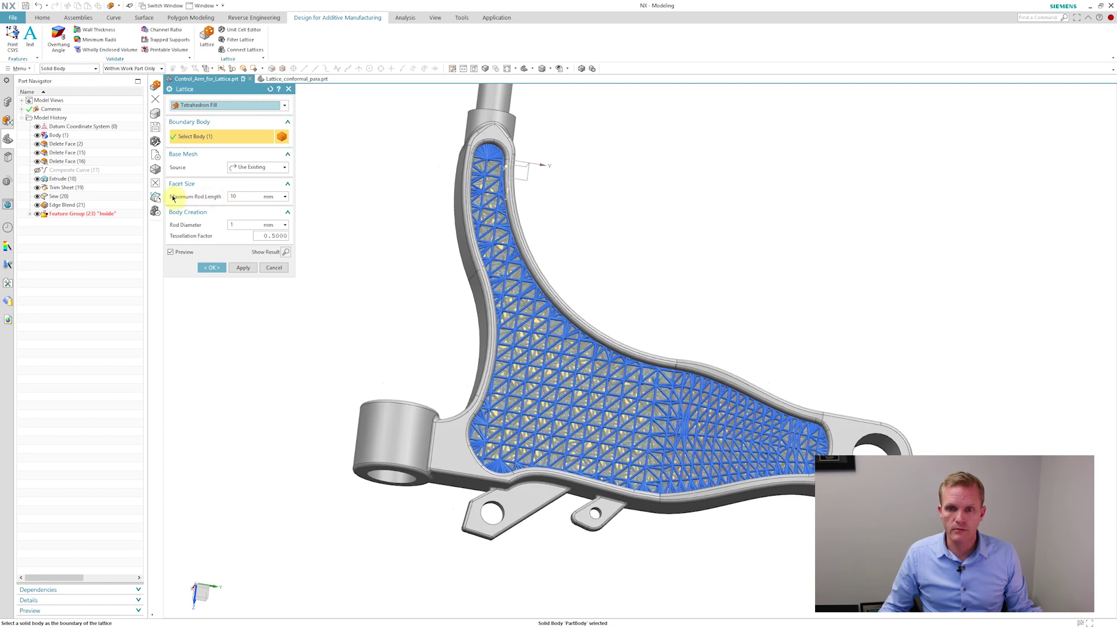
Step: Preview the lattice with a maximum rod length of 8 mm and with 5 mm
{"action": "double_click", "coordinate": [238, 198]}
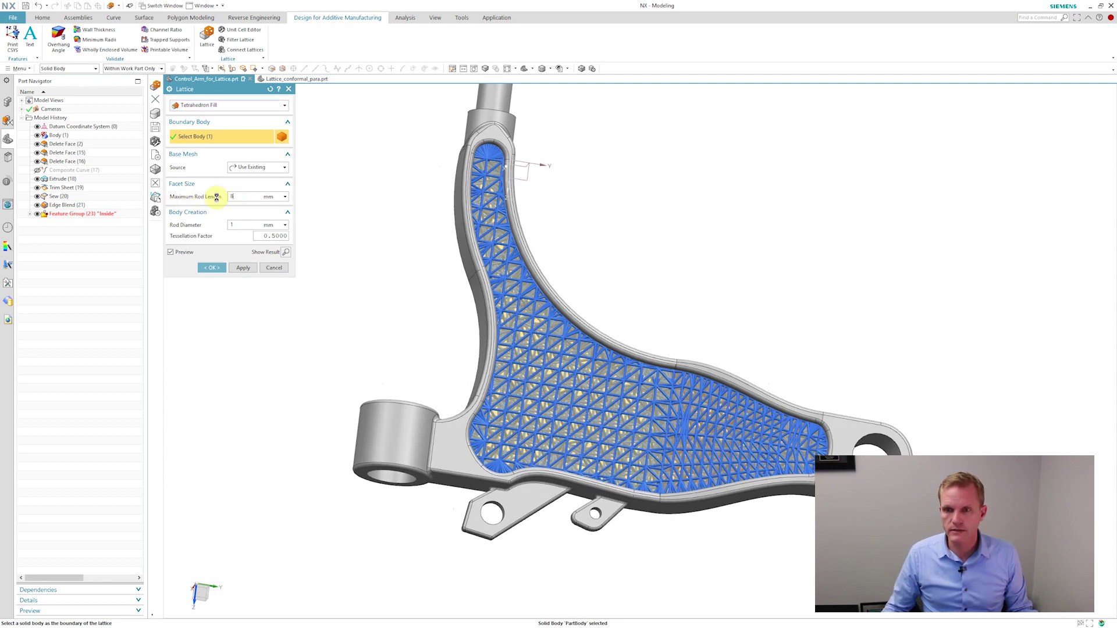
{"action": "type", "text": "8"}
{"action": "key", "text": "Tab"}
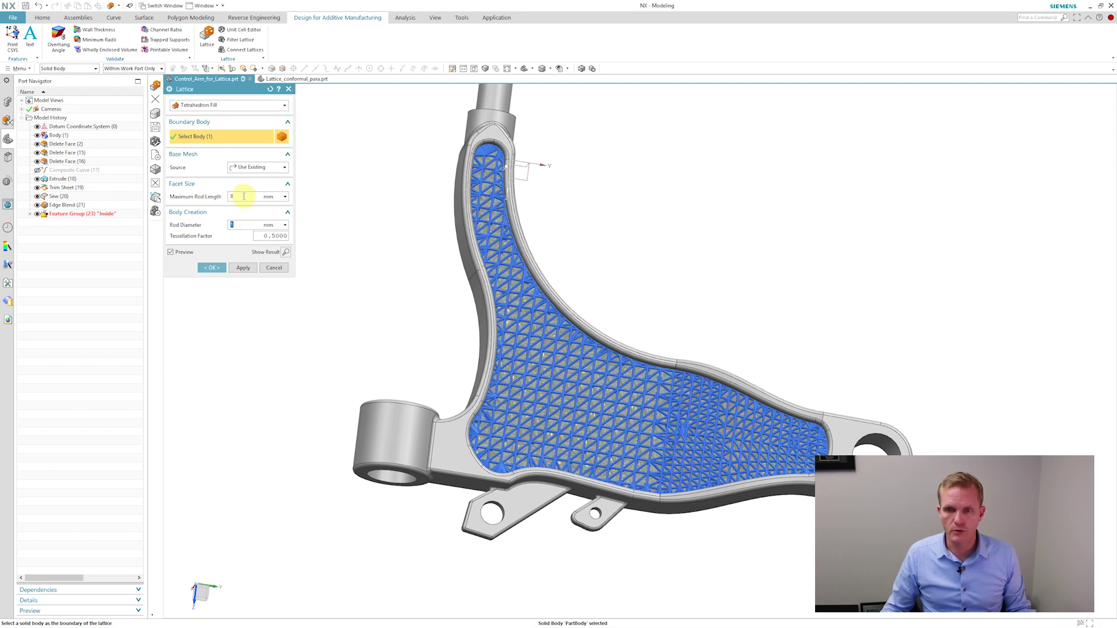
{"action": "key", "text": "Tab"}
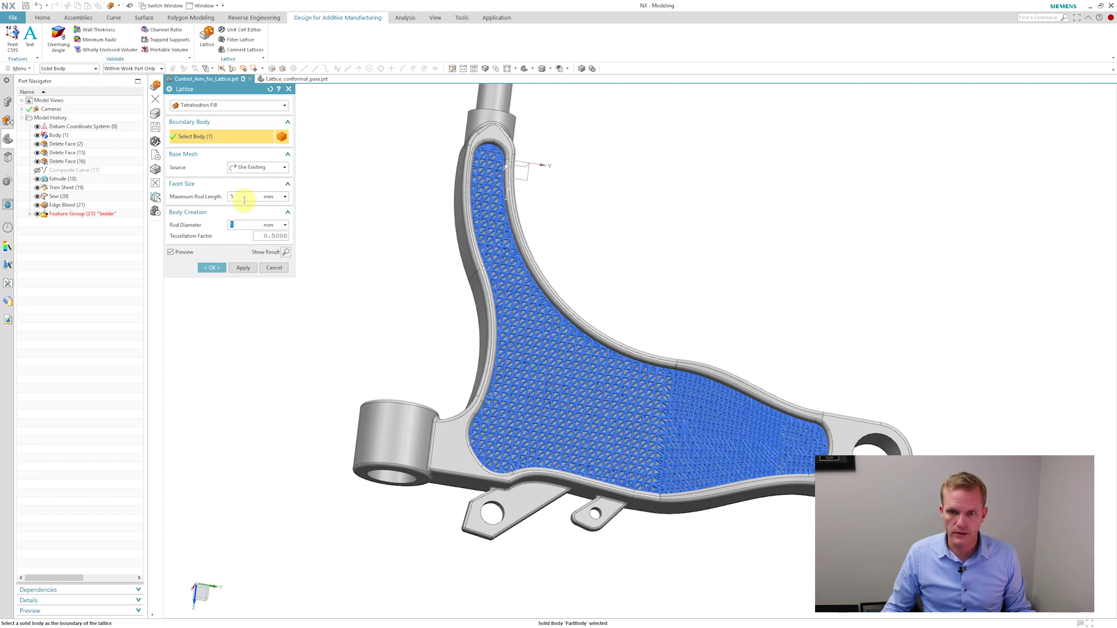
Step: Set the lattice's maximum rod length to 10 mm
{"action": "double_click", "coordinate": [244, 197]}
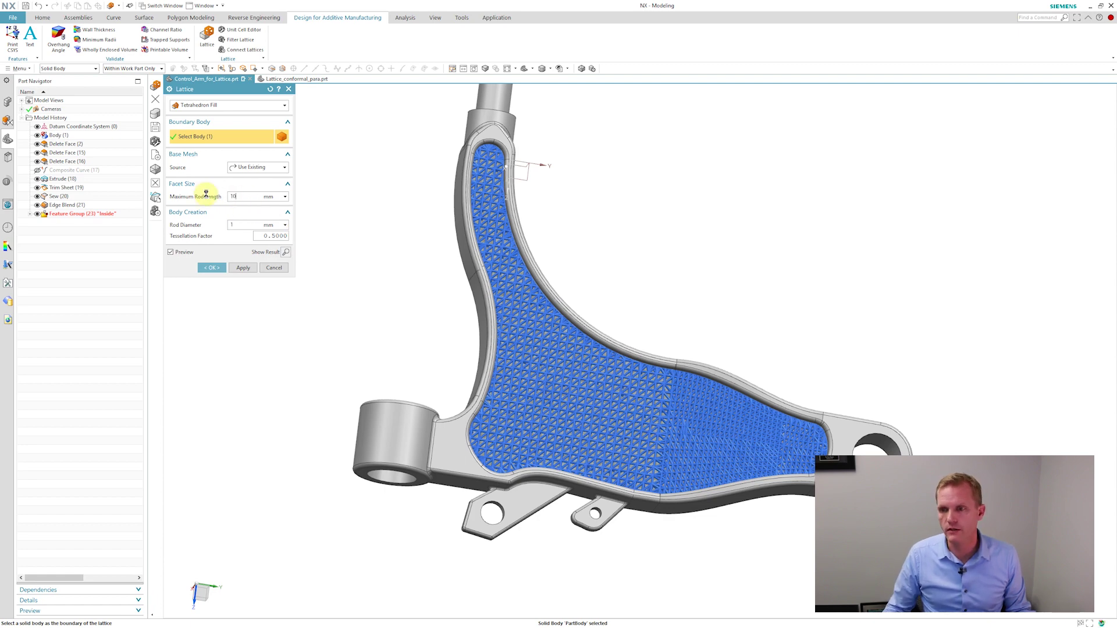
{"action": "type", "text": "10"}
{"action": "left_click", "coordinate": [252, 219]}
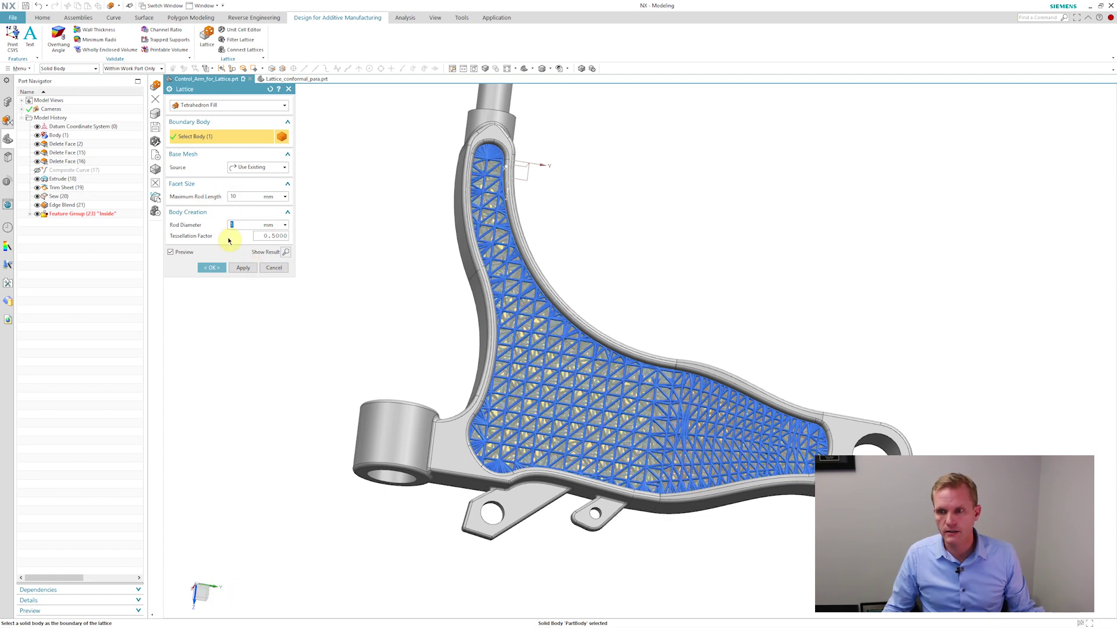
Step: Try a 2 mm rod diameter for the lattice and return it to 1 mm
{"action": "left_click", "coordinate": [238, 224]}
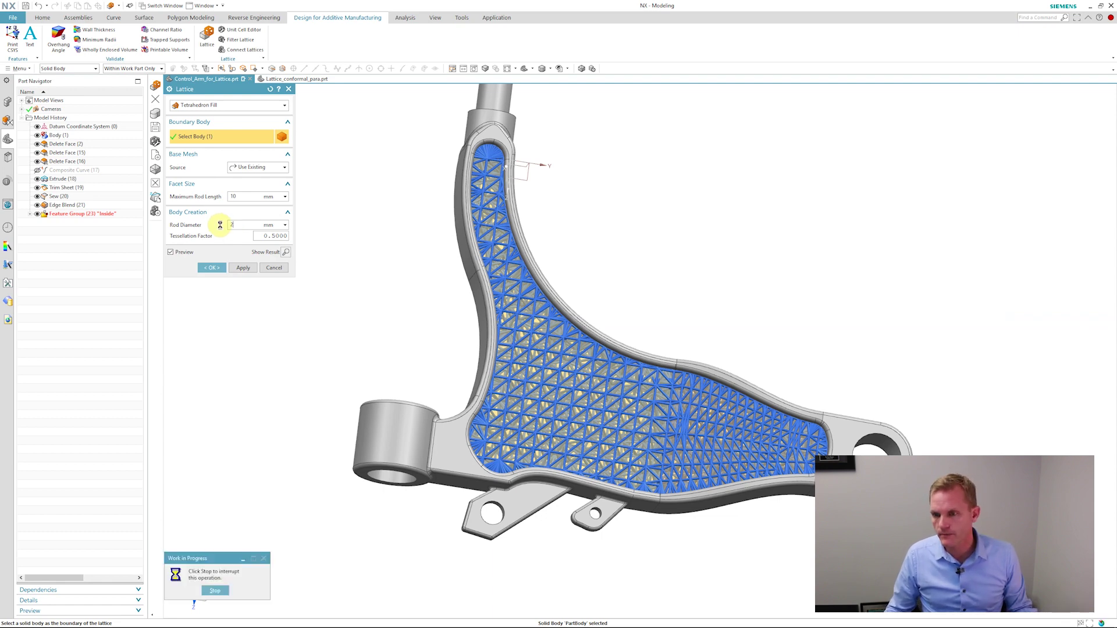
{"action": "left_click", "coordinate": [242, 224]}
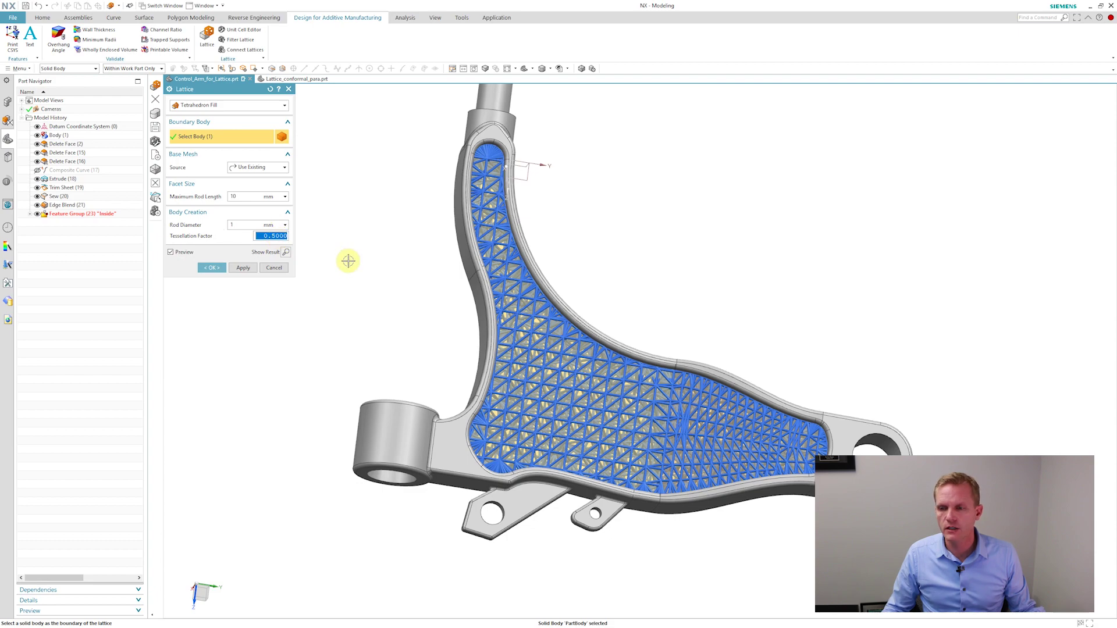
Step: Check the tetrahedral preview in the pocket and create the lattice body with the current rod settings
{"action": "scroll", "coordinate": [347, 259], "scroll_direction": "up", "scroll_amount": 4}
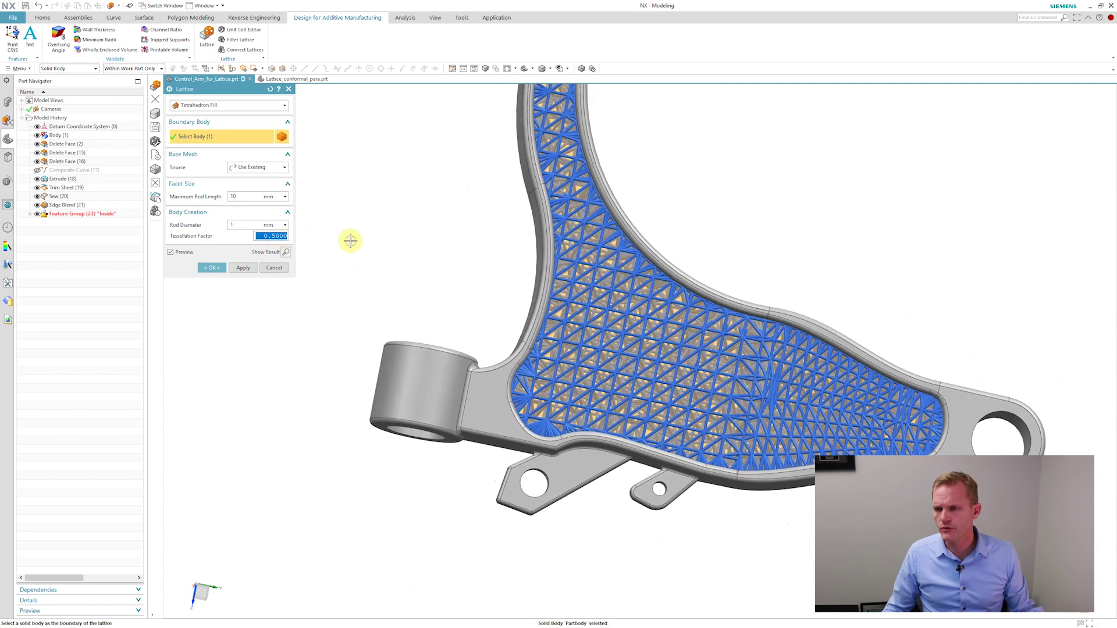
{"action": "middle_click_drag", "start_coordinate": [349, 239], "coordinate": [348, 223]}
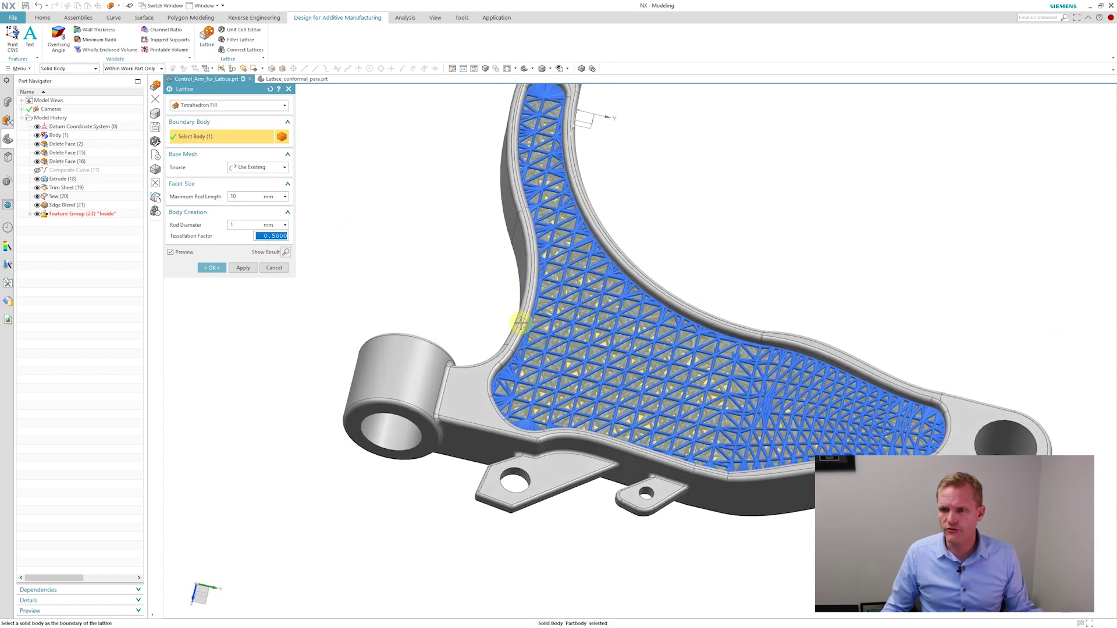
{"action": "scroll", "coordinate": [442, 259], "scroll_direction": "up", "scroll_amount": 2}
{"action": "scroll", "coordinate": [419, 256], "scroll_direction": "up", "scroll_amount": 5}
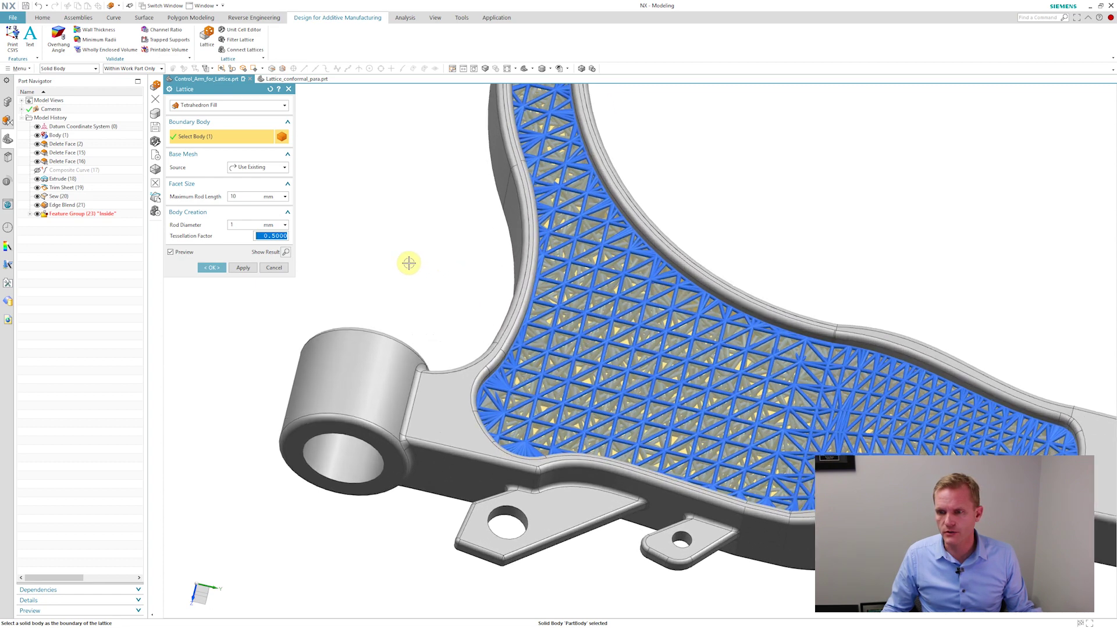
{"action": "scroll", "coordinate": [382, 267], "scroll_direction": "up", "scroll_amount": 2}
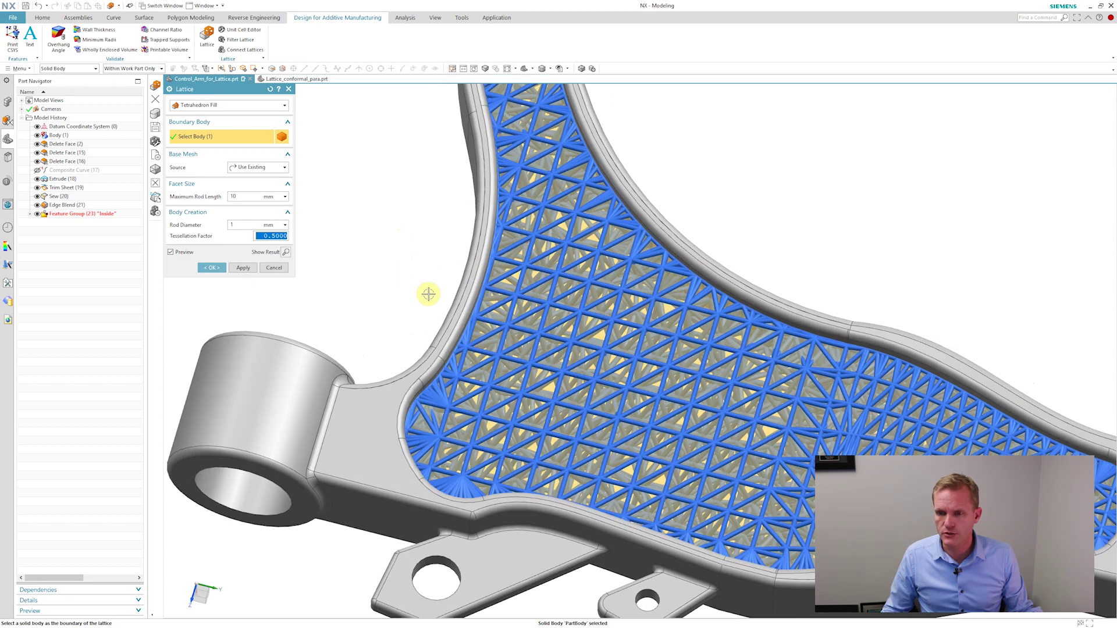
{"action": "scroll", "coordinate": [424, 397], "scroll_direction": "up", "scroll_amount": 3}
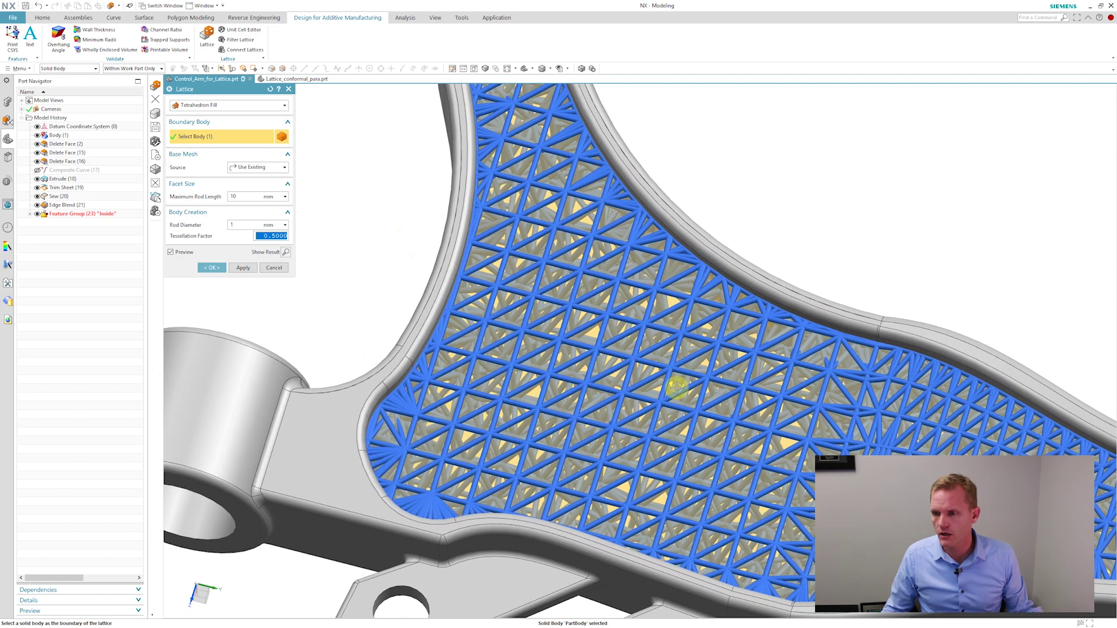
{"action": "scroll", "coordinate": [205, 326], "scroll_direction": "down", "scroll_amount": 4}
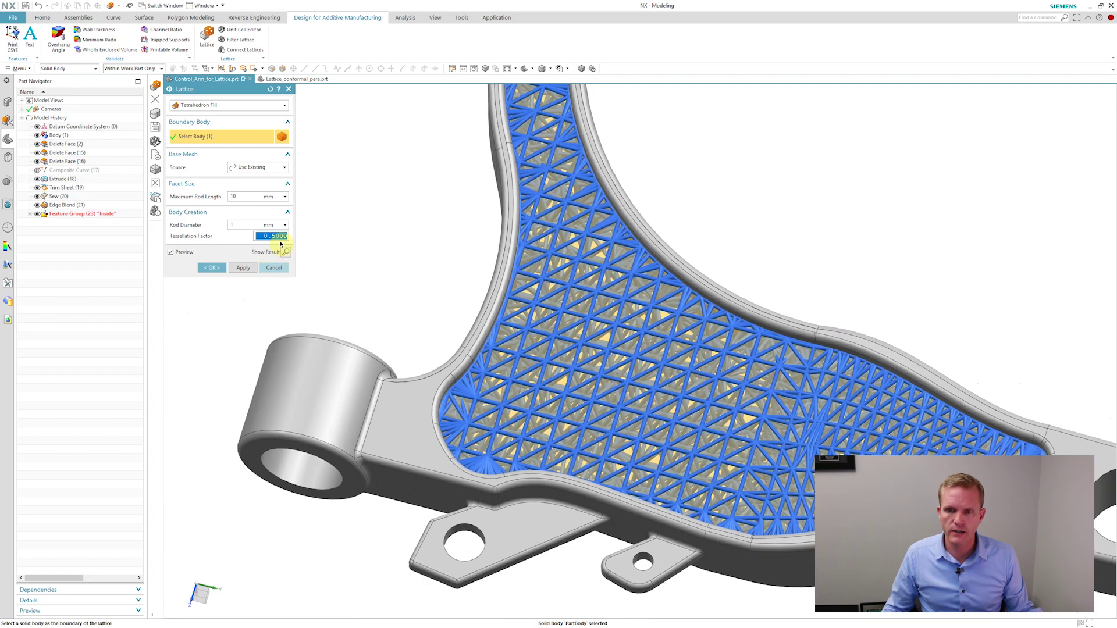
{"action": "left_click", "coordinate": [212, 267]}
Step: Inspect the finished lattice rods and hide the "Inside" feature group that fills the pocket
{"action": "middle_click_drag", "start_coordinate": [700, 471], "coordinate": [743, 462]}
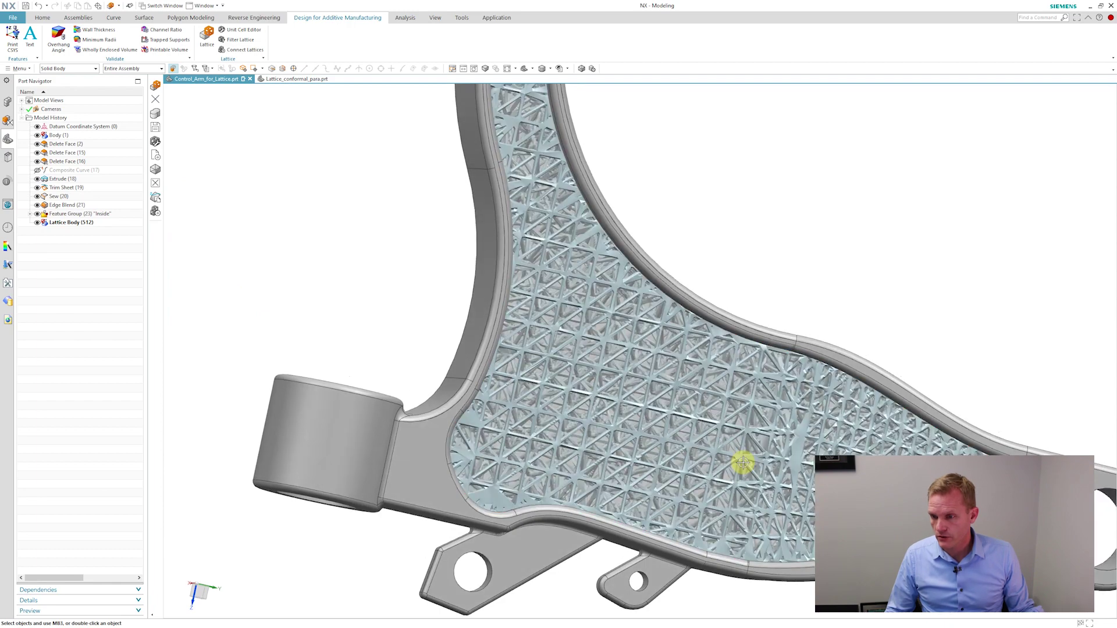
{"action": "scroll", "coordinate": [791, 485], "scroll_direction": "up", "scroll_amount": 6}
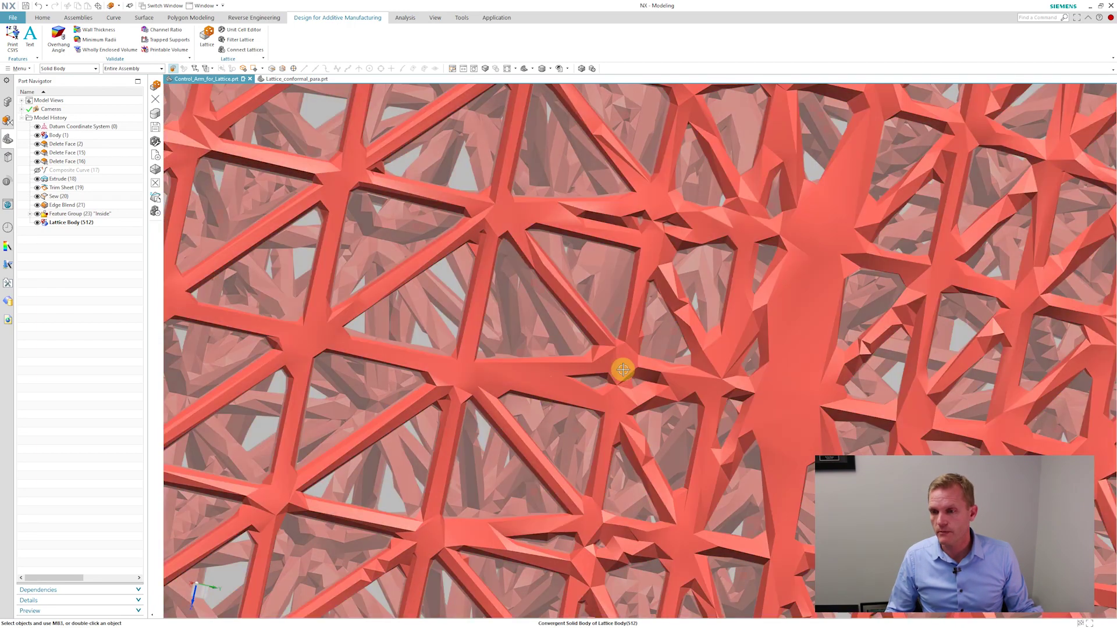
{"action": "scroll", "coordinate": [723, 374], "scroll_direction": "down", "scroll_amount": 2}
{"action": "scroll", "coordinate": [716, 385], "scroll_direction": "down", "scroll_amount": 8}
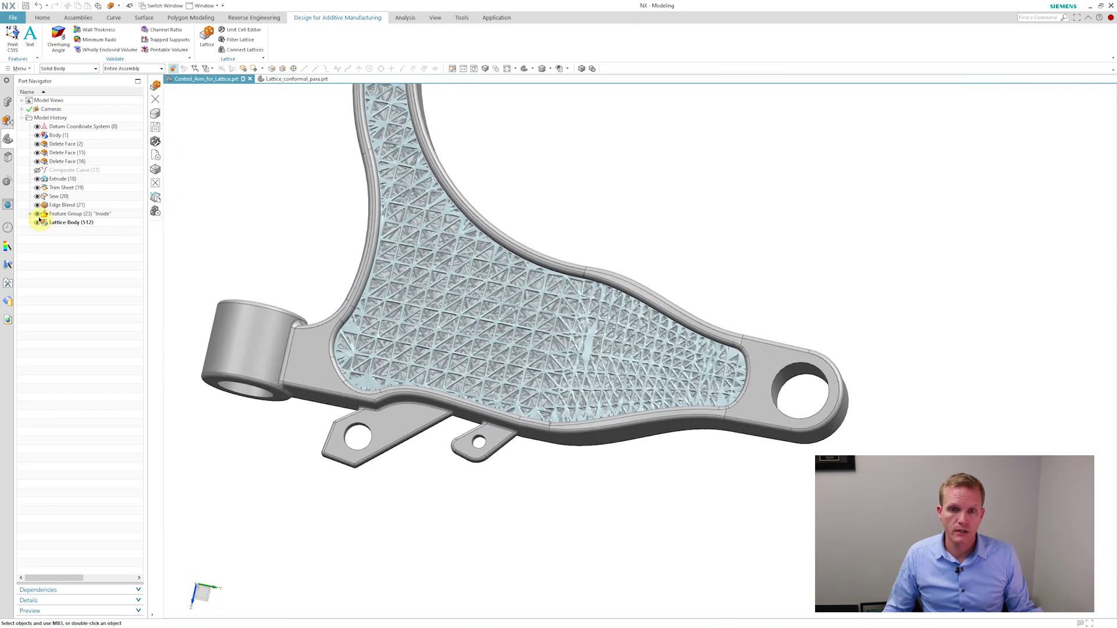
{"action": "left_click", "coordinate": [38, 213]}
{"action": "middle_click_drag", "start_coordinate": [310, 259], "coordinate": [512, 246]}
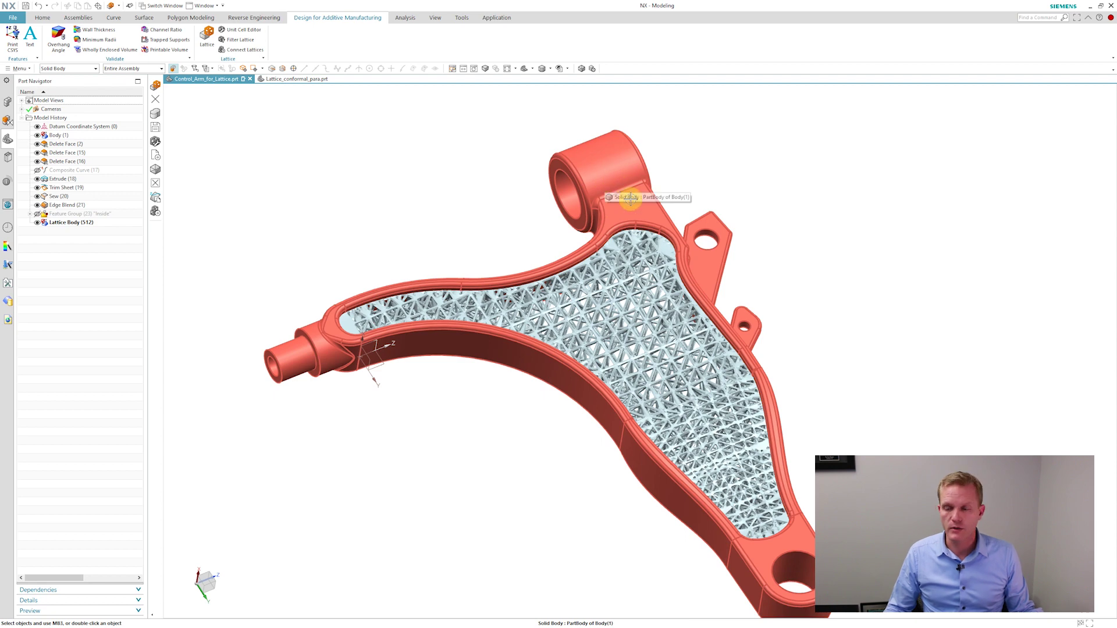
Step: Unite the lattice body as target with the solid control arm body as tool
{"action": "left_click", "coordinate": [40, 18]}
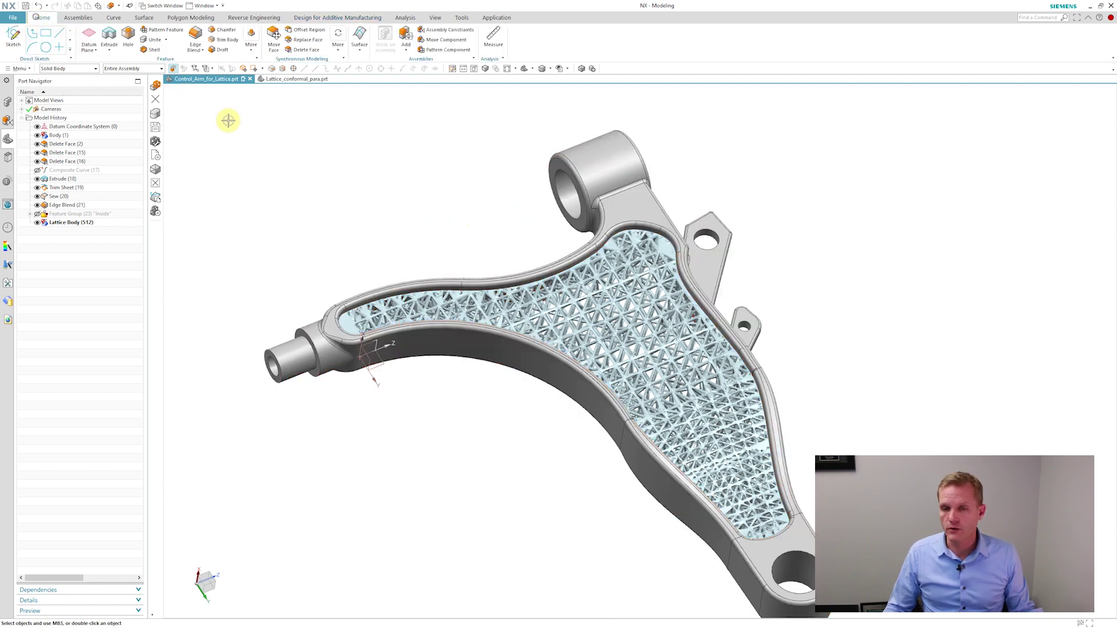
{"action": "left_click", "coordinate": [153, 40]}
{"action": "left_click", "coordinate": [644, 304]}
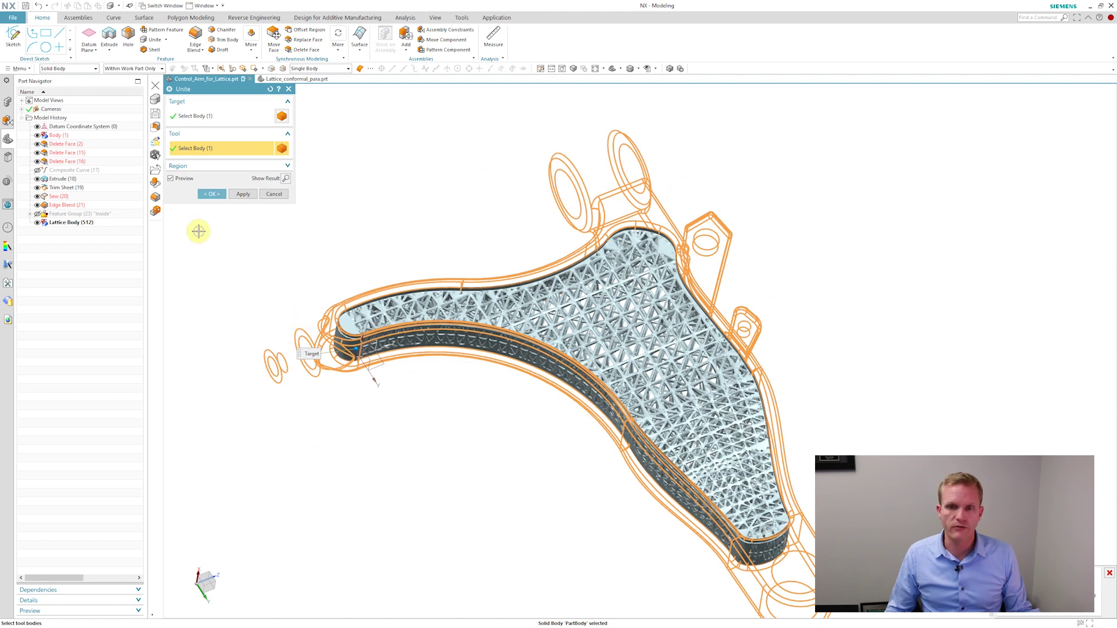
{"action": "left_click", "coordinate": [212, 194]}
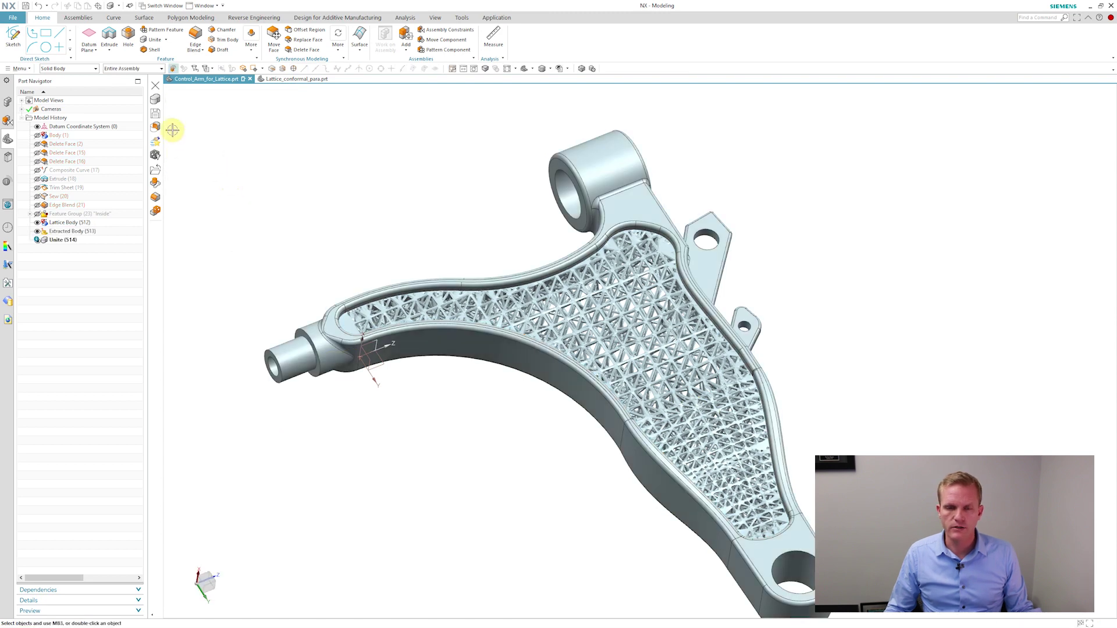
Step: Set the selection filter to Solid Body and examine the united control arm and its Unite feature
{"action": "left_click", "coordinate": [89, 69]}
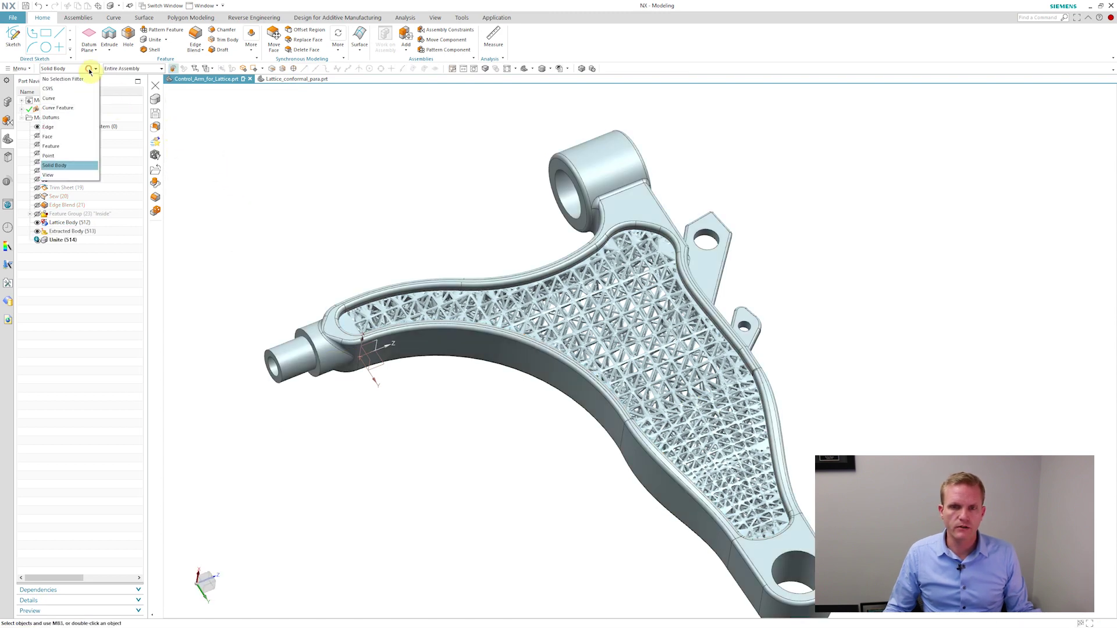
{"action": "left_click", "coordinate": [65, 166]}
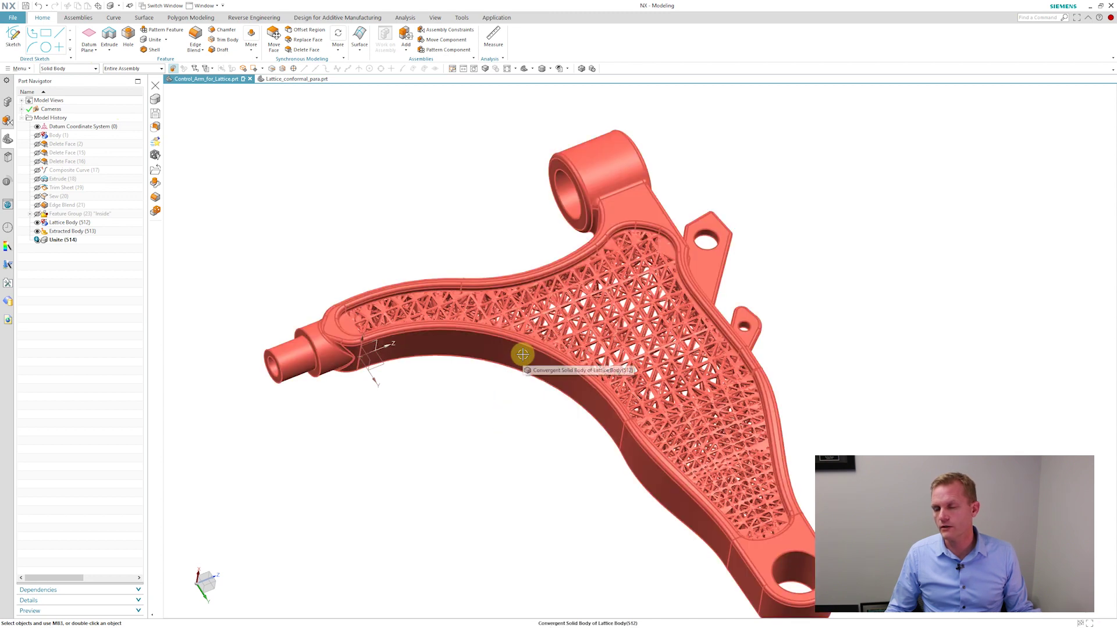
{"action": "scroll", "coordinate": [496, 378], "scroll_direction": "down", "scroll_amount": 1}
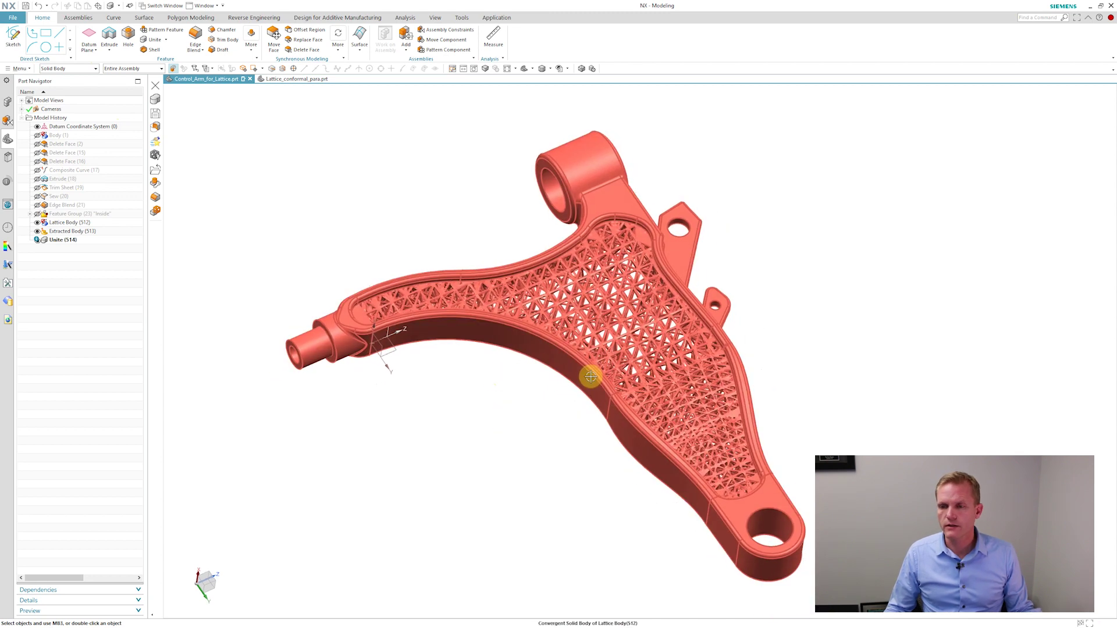
{"action": "middle_click_drag", "start_coordinate": [591, 376], "coordinate": [486, 317]}
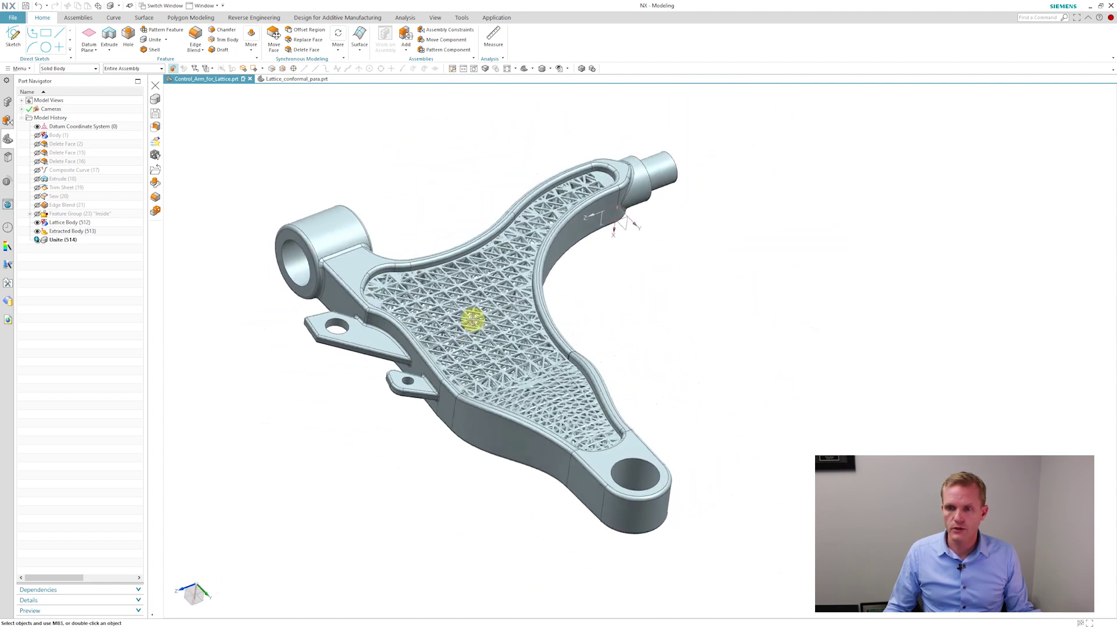
{"action": "middle_click_drag", "start_coordinate": [472, 320], "coordinate": [200, 283]}
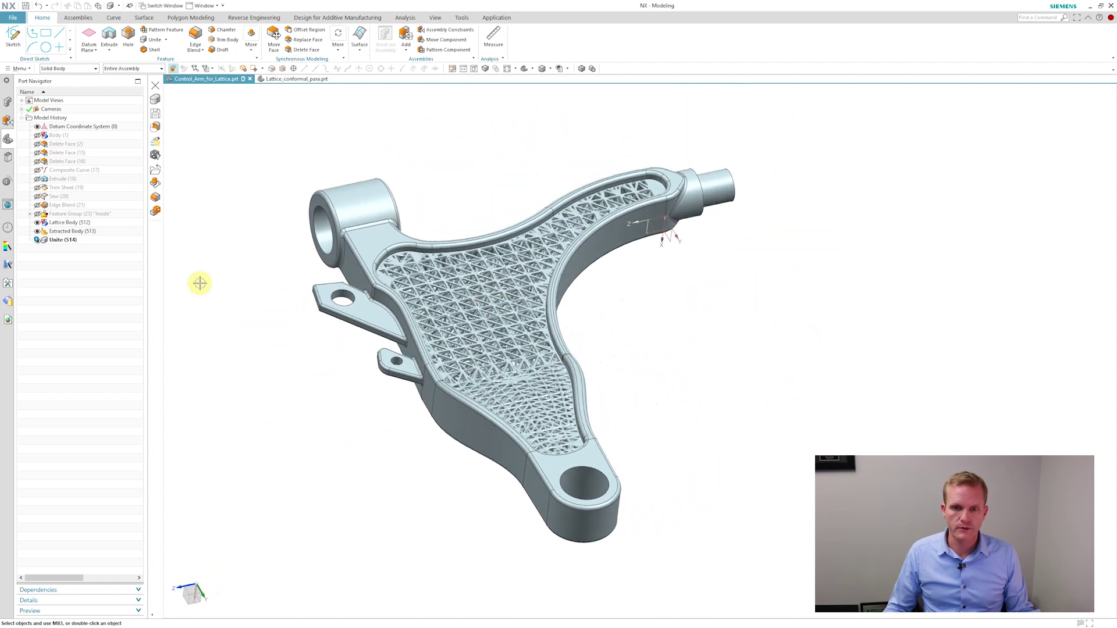
{"action": "left_click", "coordinate": [61, 241]}
Step: Start a Unit Fill lattice and select the body filling the control arm's pocket as its boundary
{"action": "left_click", "coordinate": [303, 17]}
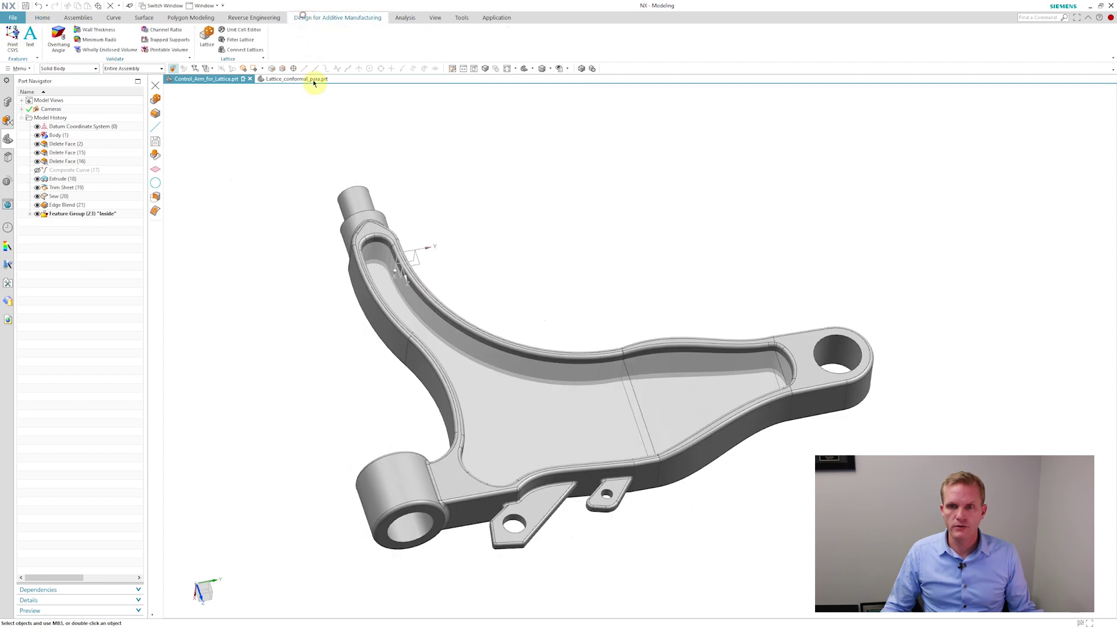
{"action": "left_click", "coordinate": [206, 34]}
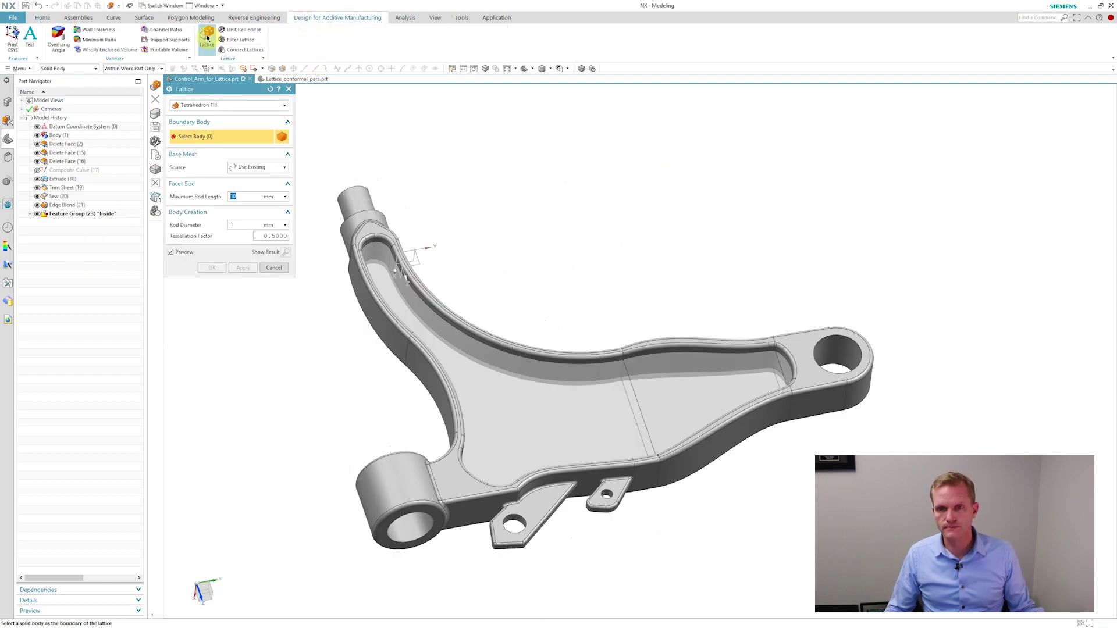
{"action": "left_click", "coordinate": [225, 105]}
{"action": "left_click", "coordinate": [184, 116]}
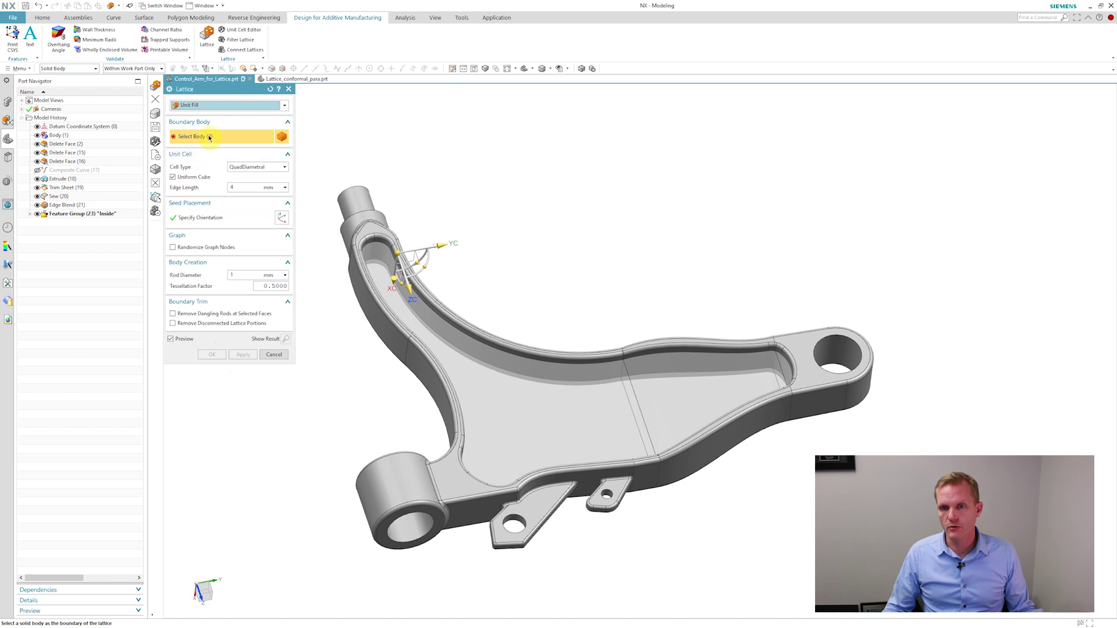
{"action": "left_click", "coordinate": [542, 412]}
{"action": "left_click", "coordinate": [543, 411]}
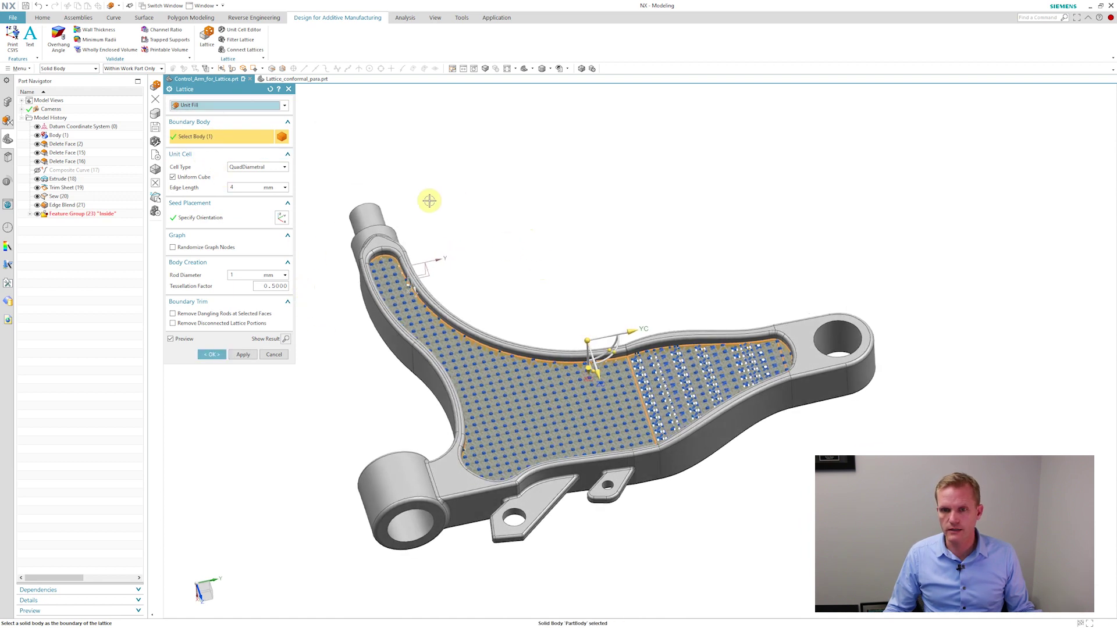
Step: Choose the QuadDiametral cell type for the lattice and set the uniform cell edge length to 6 mm
{"action": "left_click", "coordinate": [275, 167]}
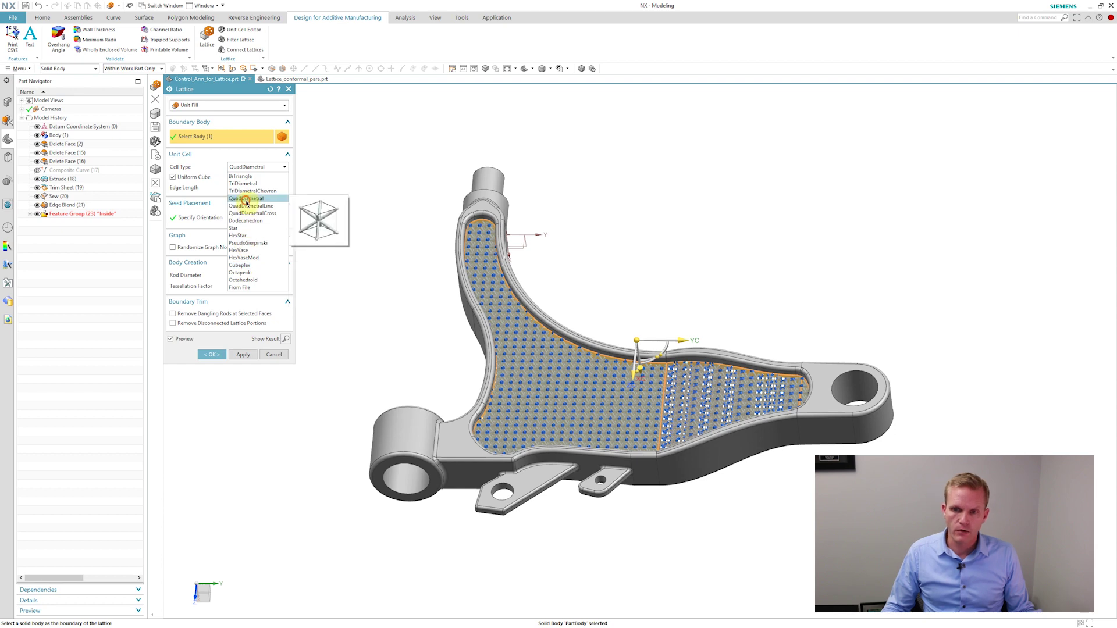
{"action": "left_click", "coordinate": [246, 199]}
{"action": "middle_click_drag", "start_coordinate": [378, 225], "coordinate": [185, 177]}
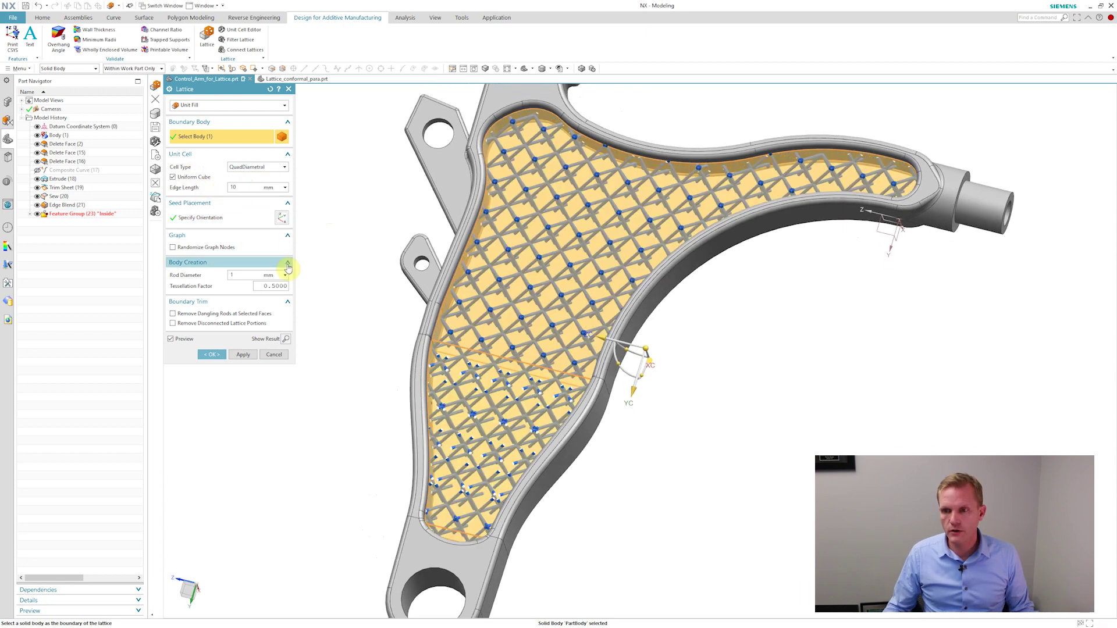
{"action": "left_click", "coordinate": [242, 188]}
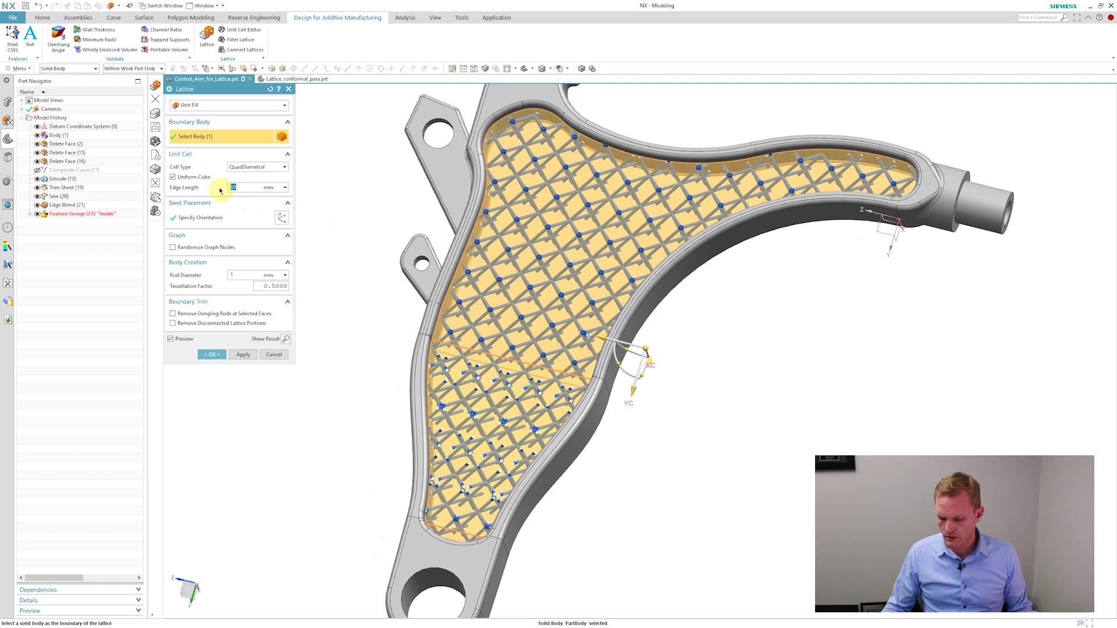
{"action": "type", "text": "6"}
{"action": "left_click", "coordinate": [220, 190]}
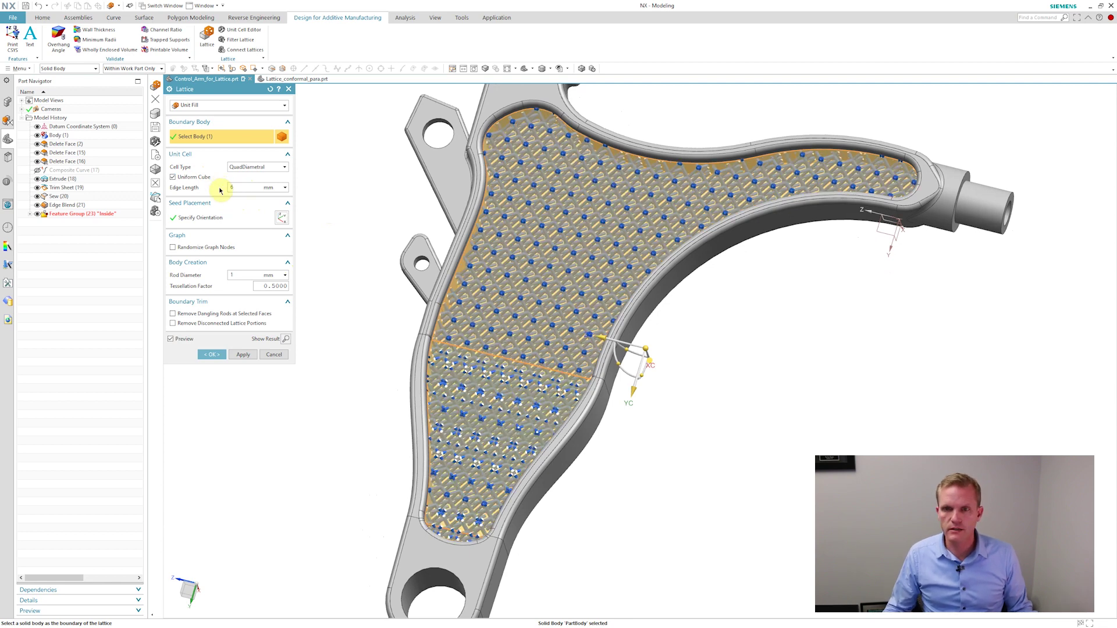
Step: Try non-uniform lattice cells with separate X, Y and Z sizes, and restore the uniform cube
{"action": "left_click", "coordinate": [173, 177]}
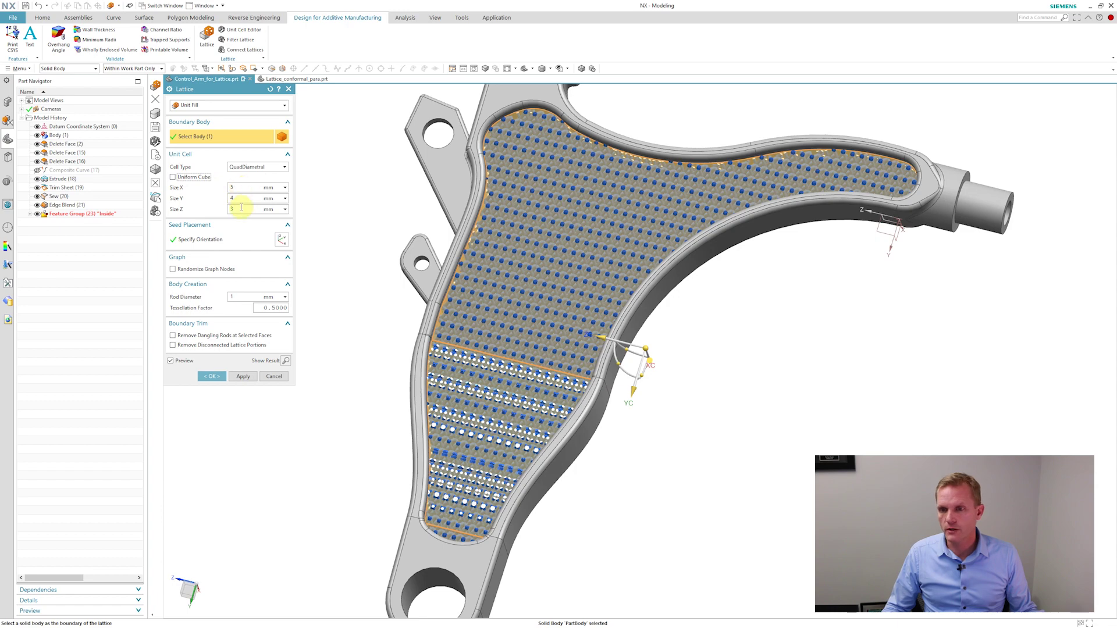
{"action": "middle_click_drag", "start_coordinate": [383, 276], "coordinate": [351, 239]}
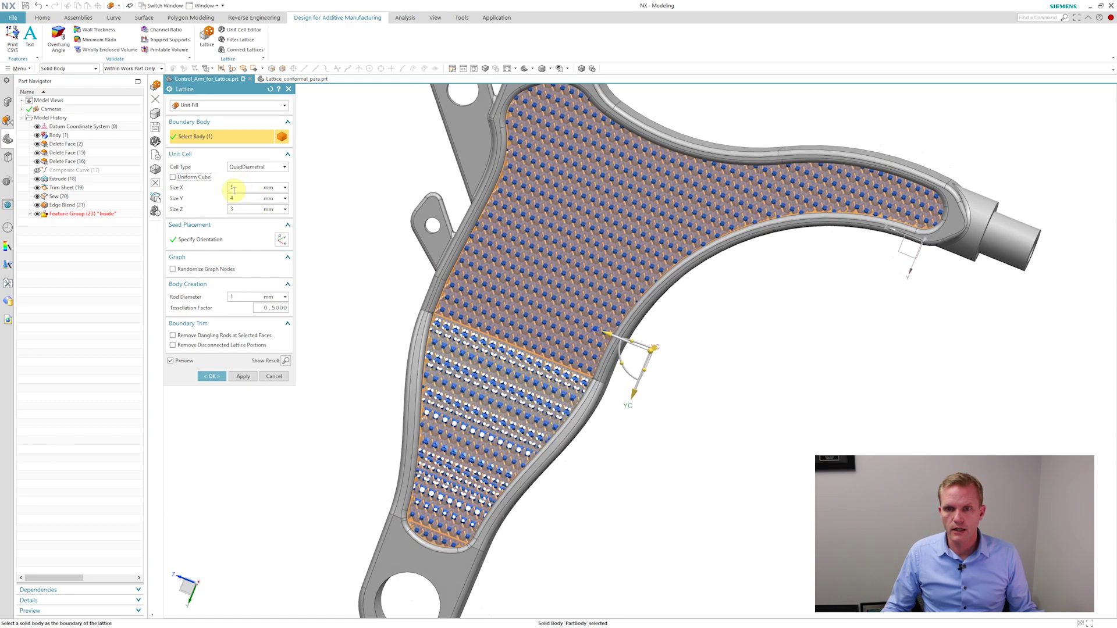
{"action": "left_click", "coordinate": [188, 178]}
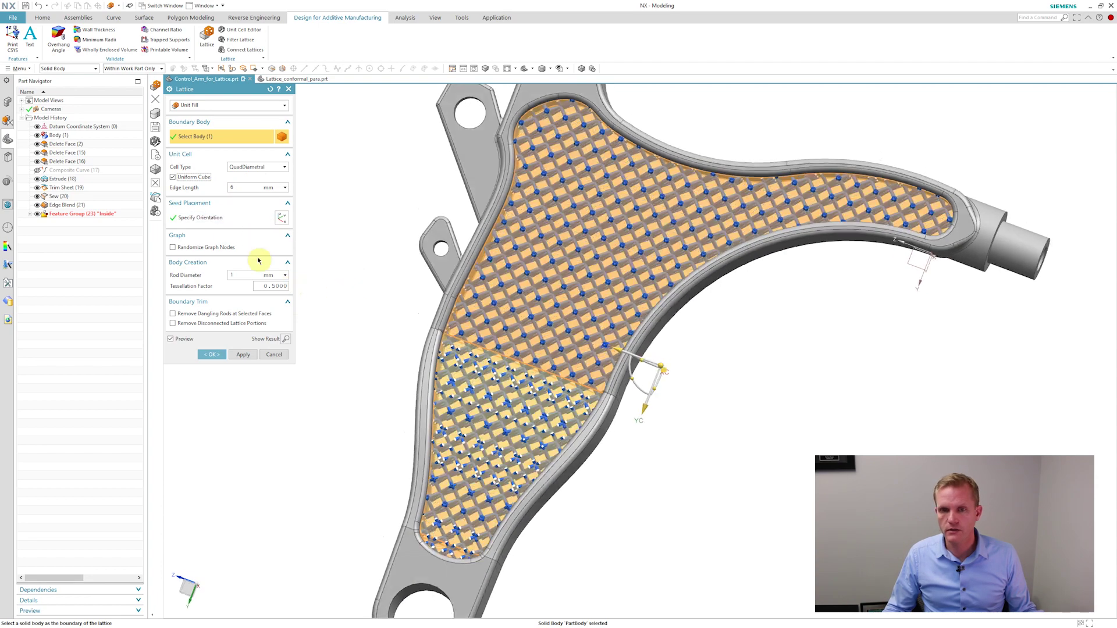
Step: Specify the seed placement and rotate its coordinate system freehand to reorient the lattice cells in the pocket
{"action": "left_click", "coordinate": [211, 217]}
{"action": "middle_click_drag", "start_coordinate": [692, 422], "coordinate": [635, 356]}
{"action": "key", "text": "F8"}
{"action": "left_click_drag", "start_coordinate": [636, 357], "coordinate": [684, 321]}
{"action": "middle_click_drag", "start_coordinate": [625, 348], "coordinate": [612, 387]}
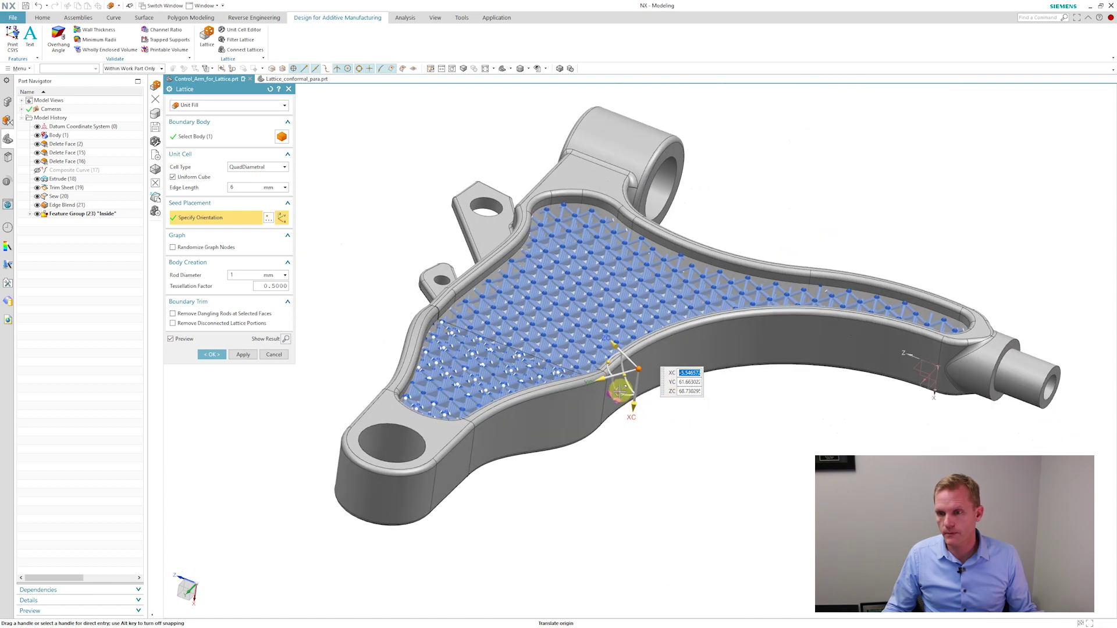
{"action": "left_click_drag", "start_coordinate": [612, 387], "coordinate": [607, 357]}
{"action": "middle_click_drag", "start_coordinate": [778, 453], "coordinate": [756, 512]}
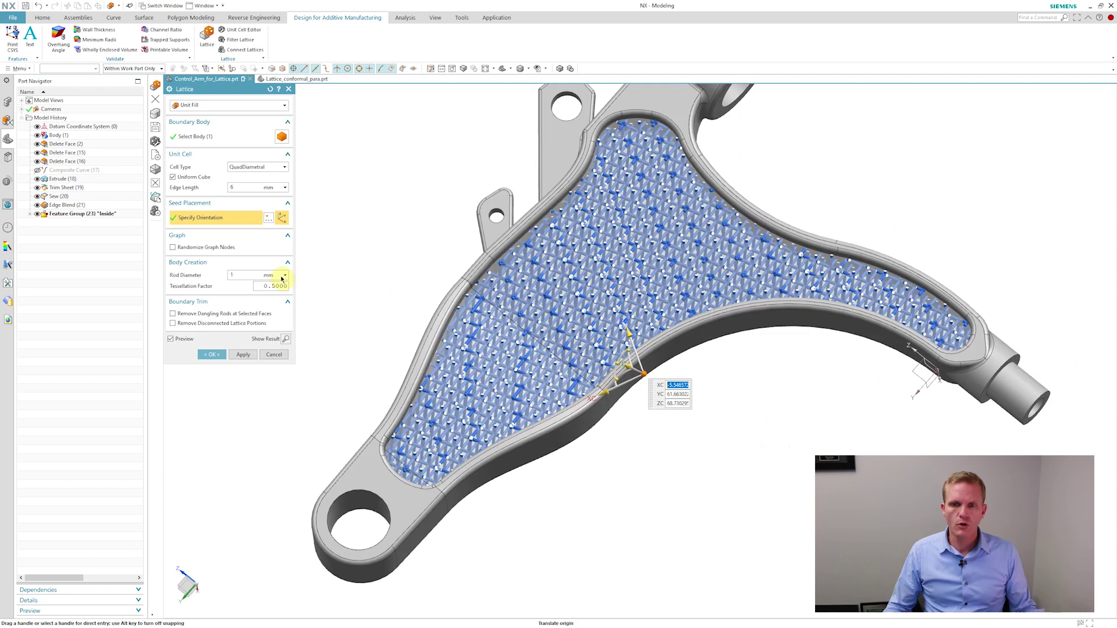
Step: Try randomizing the lattice graph nodes with a 0.5 mm maximum deviation and compare it with the regular pattern
{"action": "left_click", "coordinate": [172, 248]}
{"action": "scroll", "coordinate": [615, 307], "scroll_direction": "up", "scroll_amount": 2}
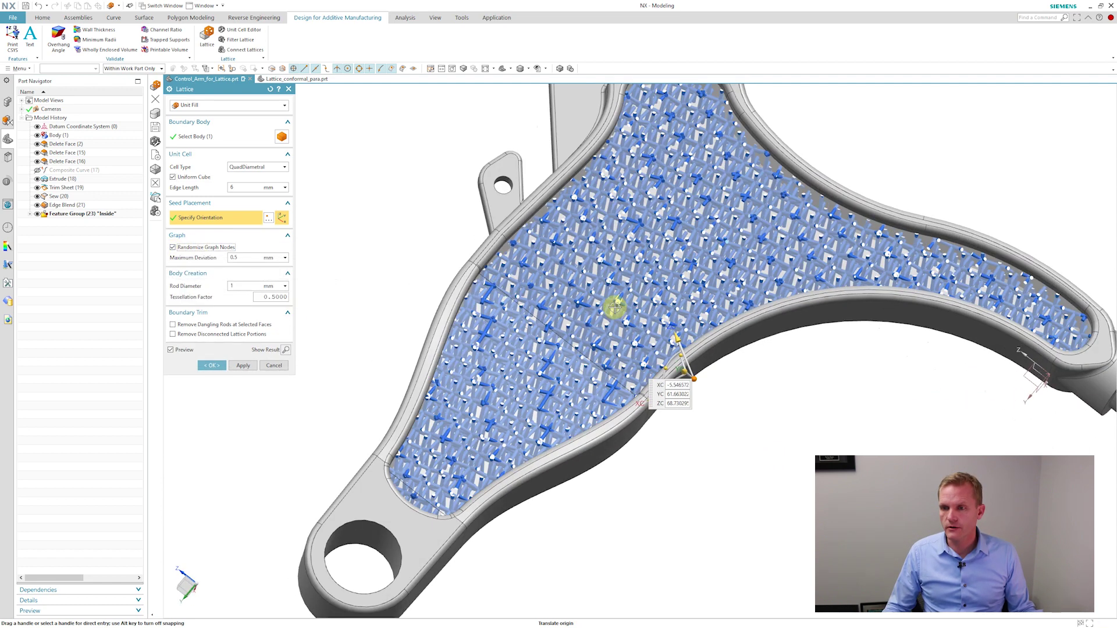
{"action": "scroll", "coordinate": [614, 307], "scroll_direction": "up", "scroll_amount": 1}
{"action": "left_click", "coordinate": [172, 248]}
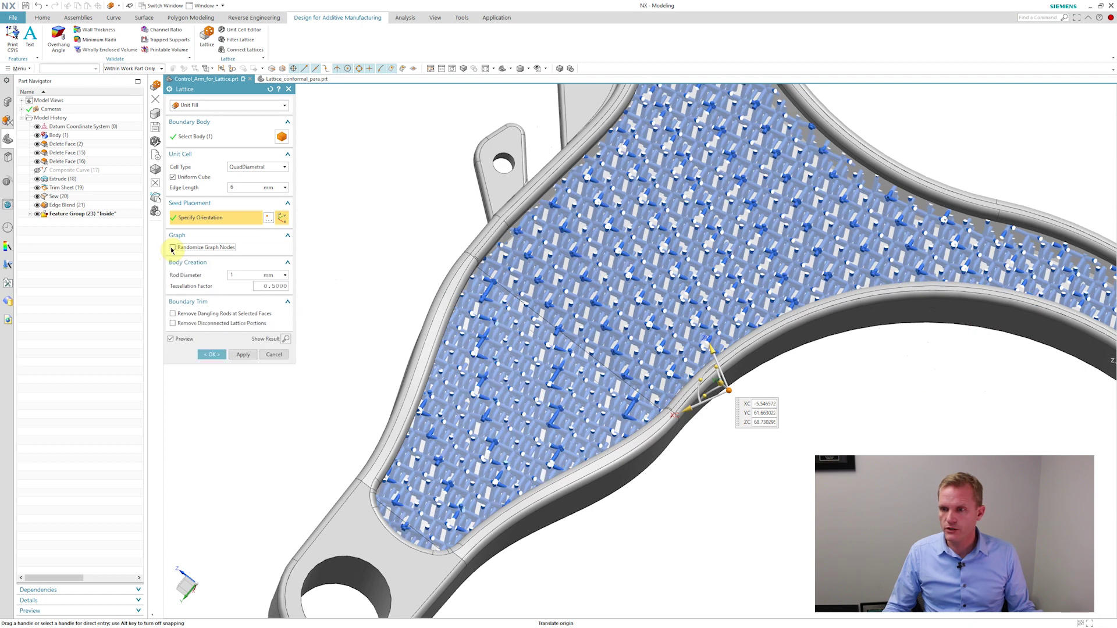
{"action": "left_click", "coordinate": [172, 247]}
{"action": "left_click", "coordinate": [173, 248]}
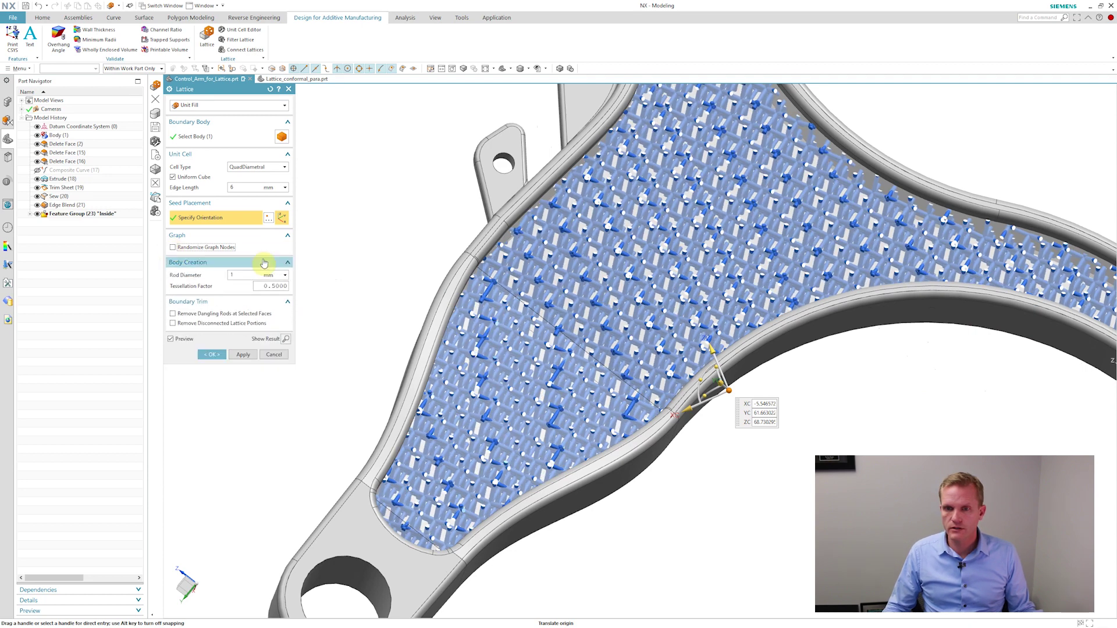
Step: Try randomized graph nodes with a maximum deviation of 1 mm, compare the preview, and turn randomization off
{"action": "left_click", "coordinate": [172, 248]}
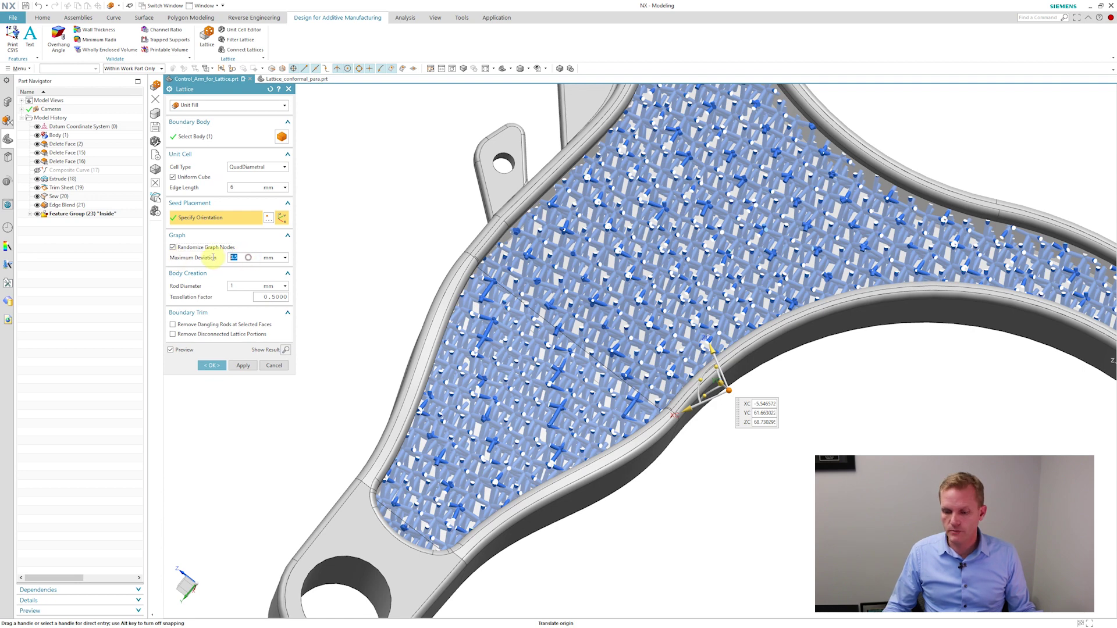
{"action": "key", "text": "Tab"}
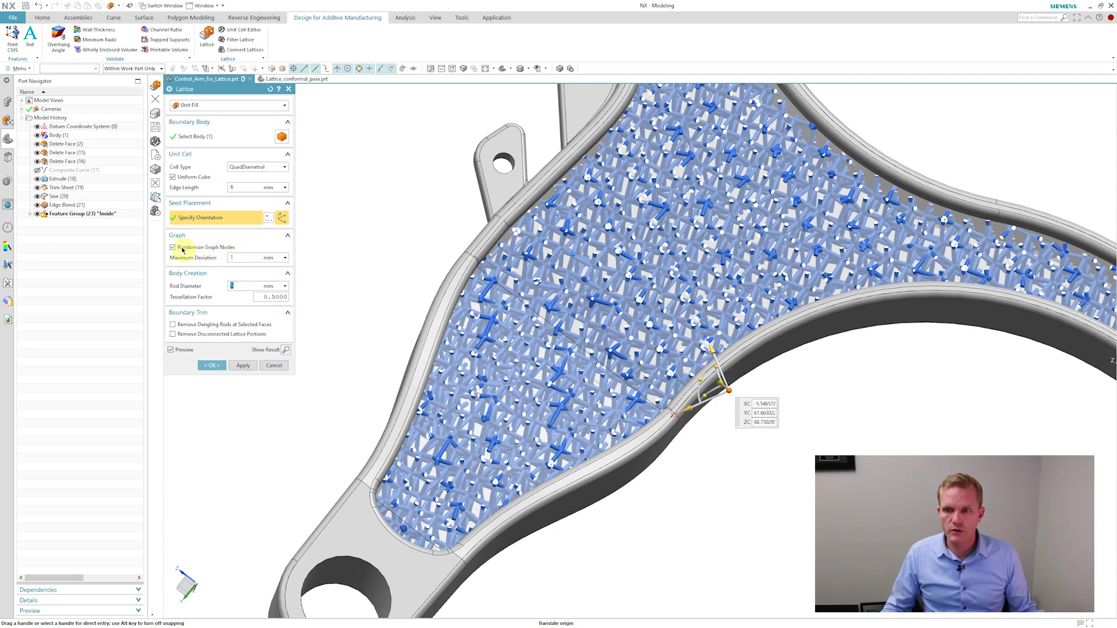
{"action": "left_click", "coordinate": [173, 248]}
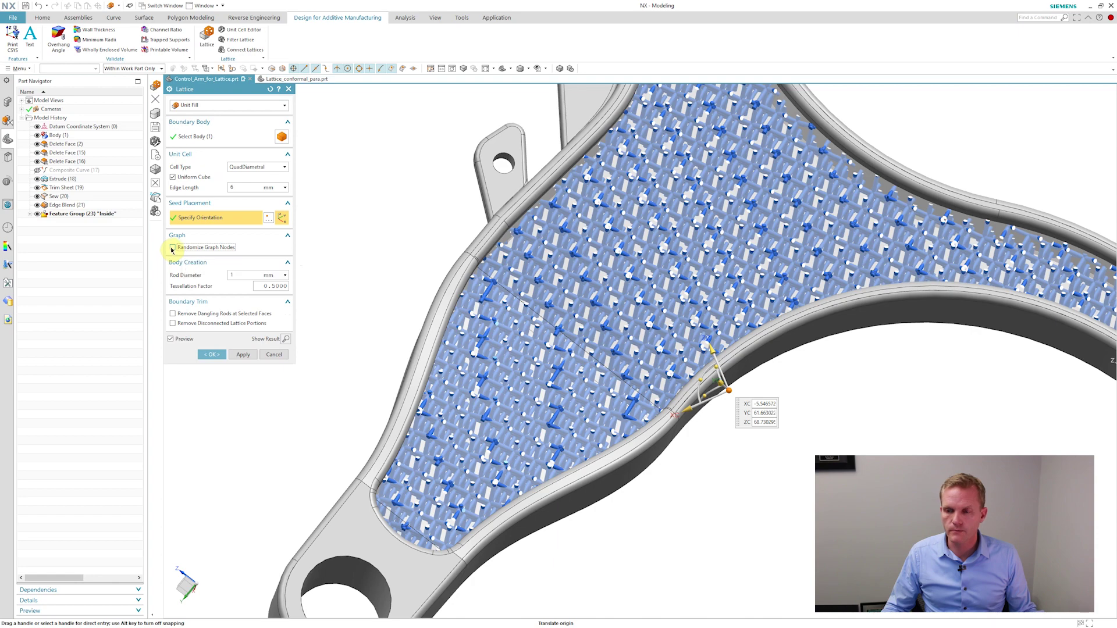
{"action": "left_click", "coordinate": [172, 248]}
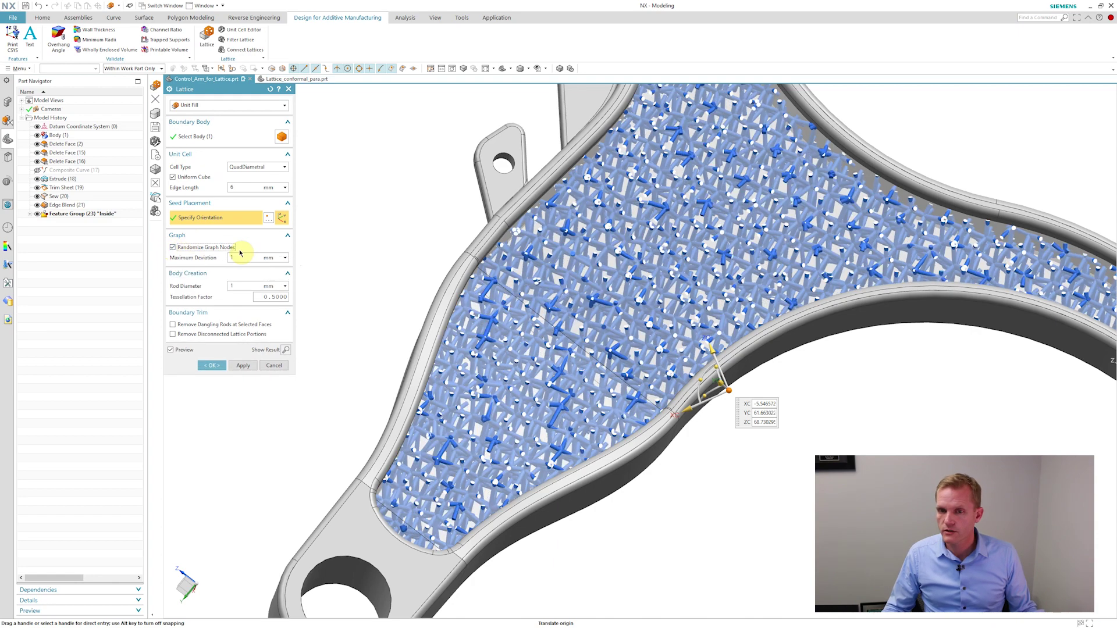
{"action": "middle_click_drag", "start_coordinate": [294, 259], "coordinate": [669, 294]}
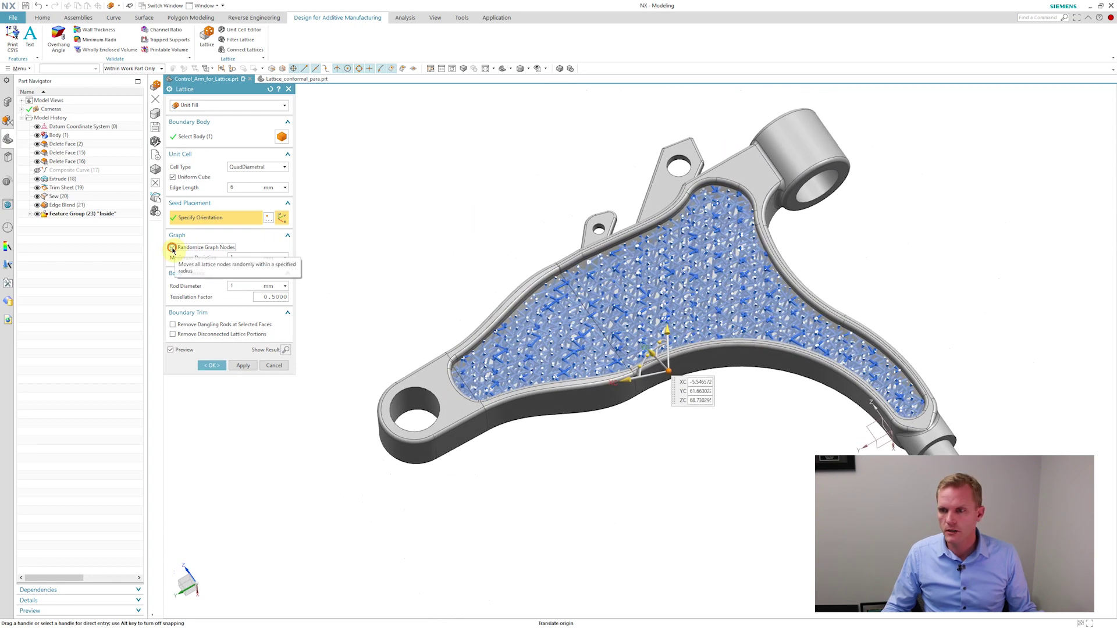
{"action": "left_click", "coordinate": [172, 248]}
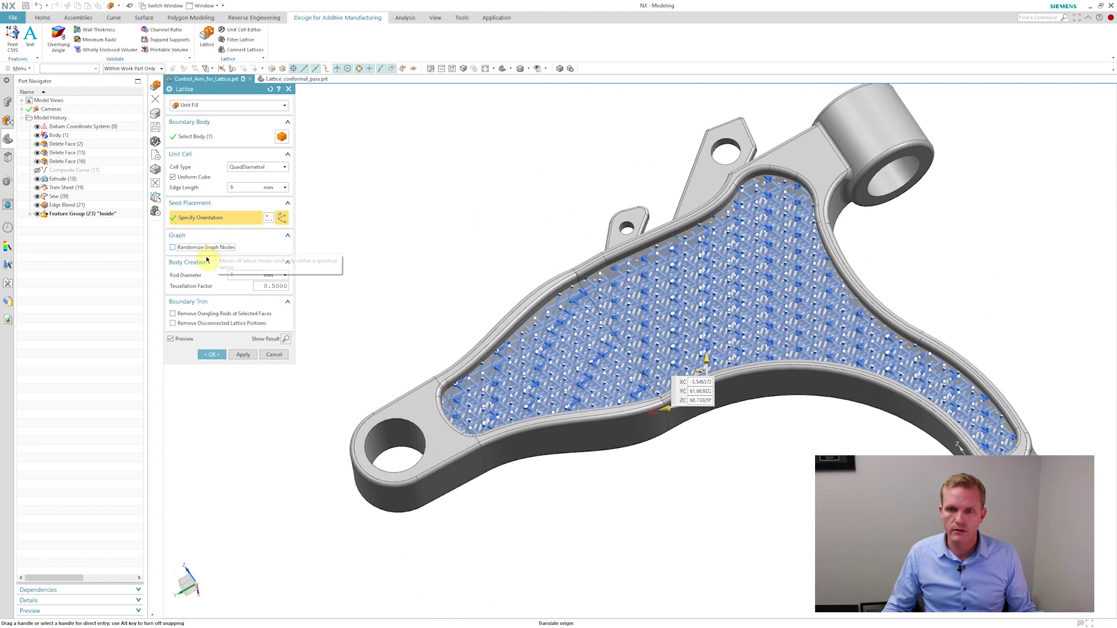
Step: Try a thicker rod diameter in the lattice preview and set it back to 1 mm
{"action": "left_click_drag", "start_coordinate": [242, 276], "coordinate": [222, 277]}
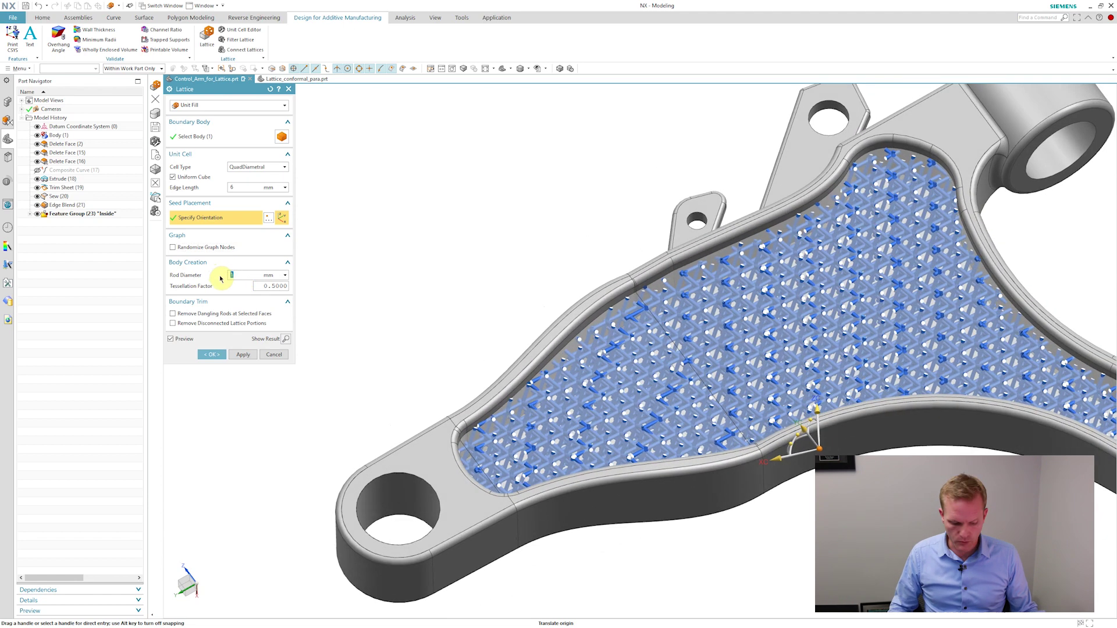
{"action": "key", "text": "Tab"}
{"action": "left_click_drag", "start_coordinate": [240, 275], "coordinate": [228, 274]}
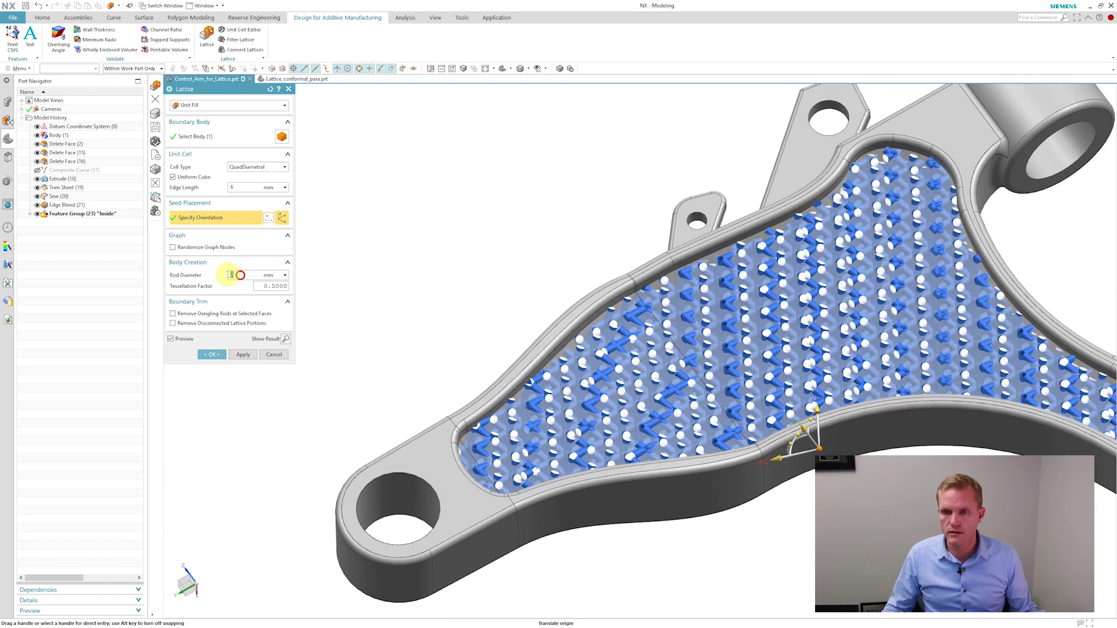
{"action": "key", "text": "Tab"}
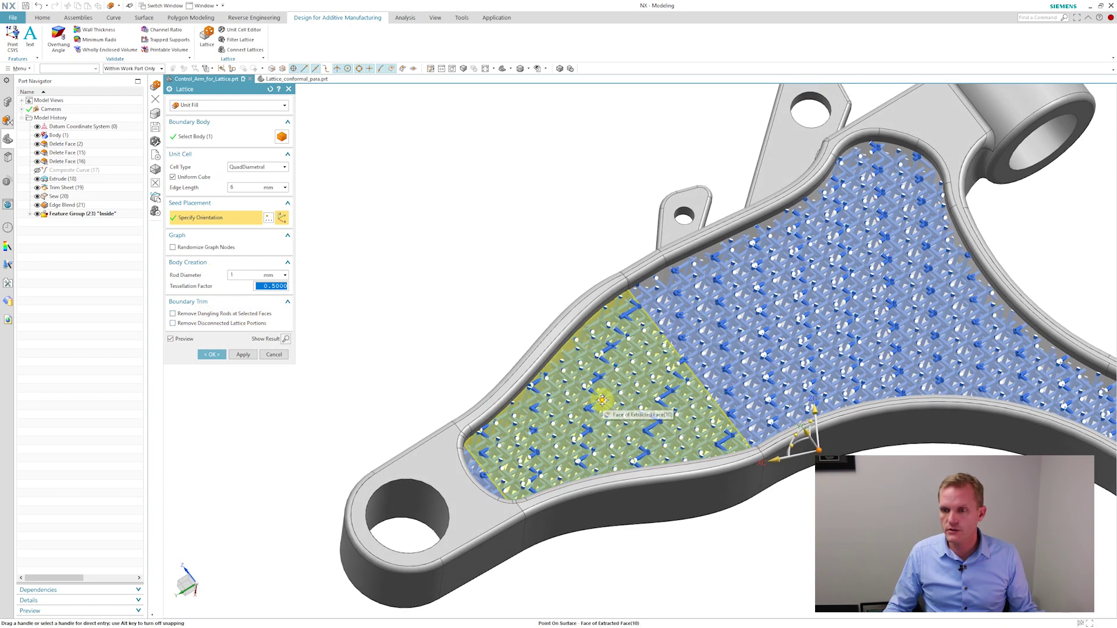
Step: Check the lattice preview across the pocket and create the unit-fill lattice with both boundary trim options off
{"action": "scroll", "coordinate": [582, 395], "scroll_direction": "down", "scroll_amount": 4}
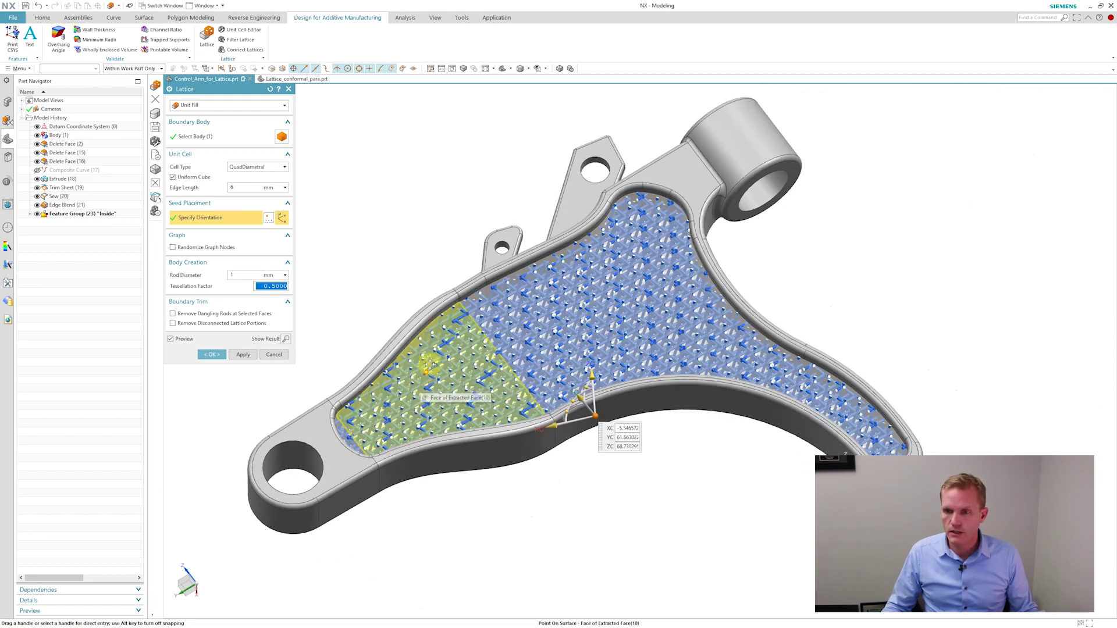
{"action": "scroll", "coordinate": [435, 367], "scroll_direction": "up", "scroll_amount": 5}
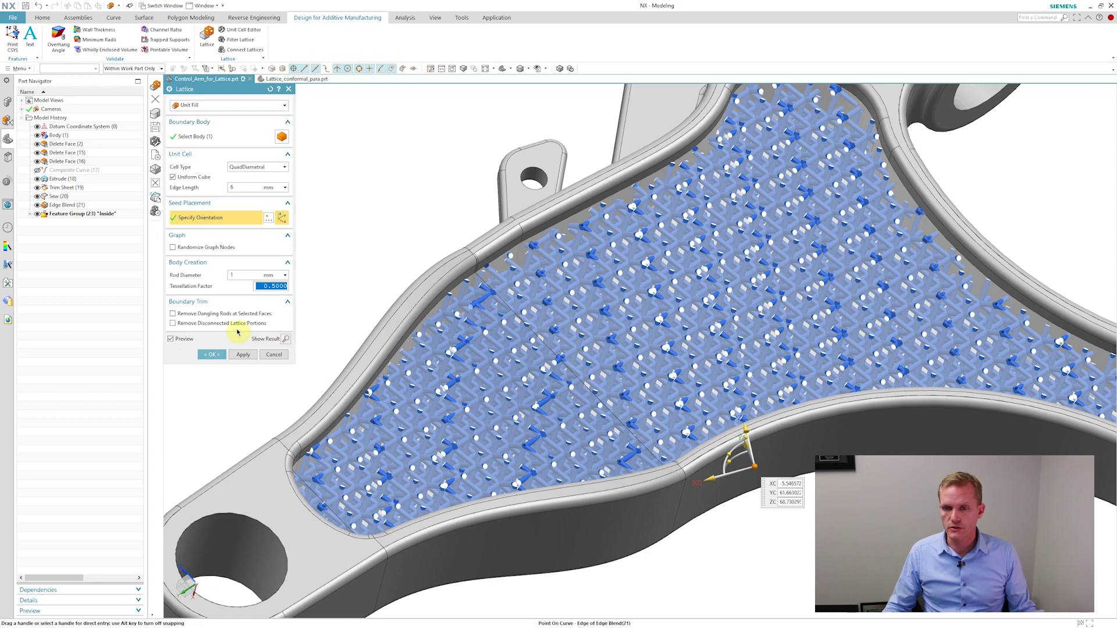
{"action": "mouse_move", "coordinate": [538, 300]}
{"action": "middle_mouse_down"}
{"action": "mouse_move", "coordinate": [547, 294]}
{"action": "mouse_move", "coordinate": [371, 254]}
{"action": "mouse_move", "coordinate": [256, 324]}
{"action": "middle_mouse_up"}
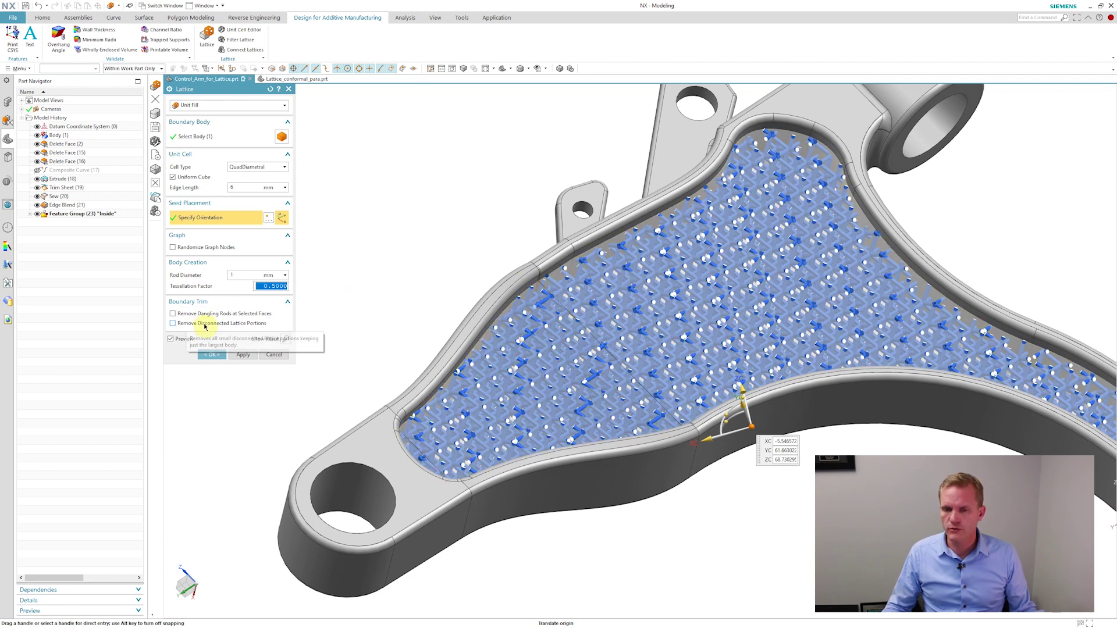
{"action": "middle_click_drag", "start_coordinate": [314, 279], "coordinate": [363, 265]}
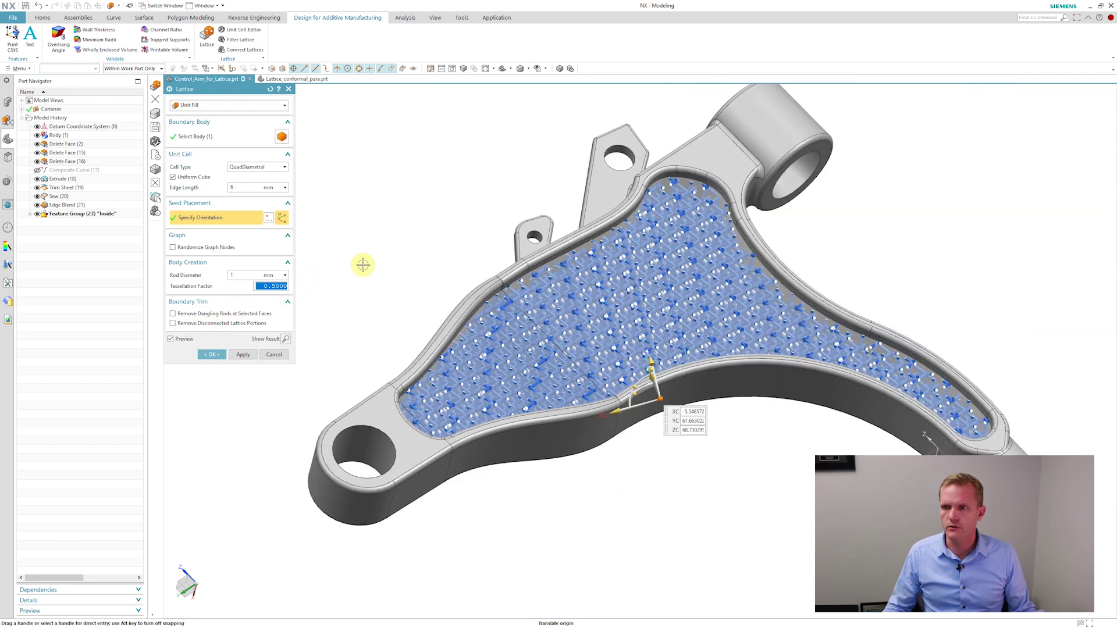
{"action": "left_click", "coordinate": [211, 355]}
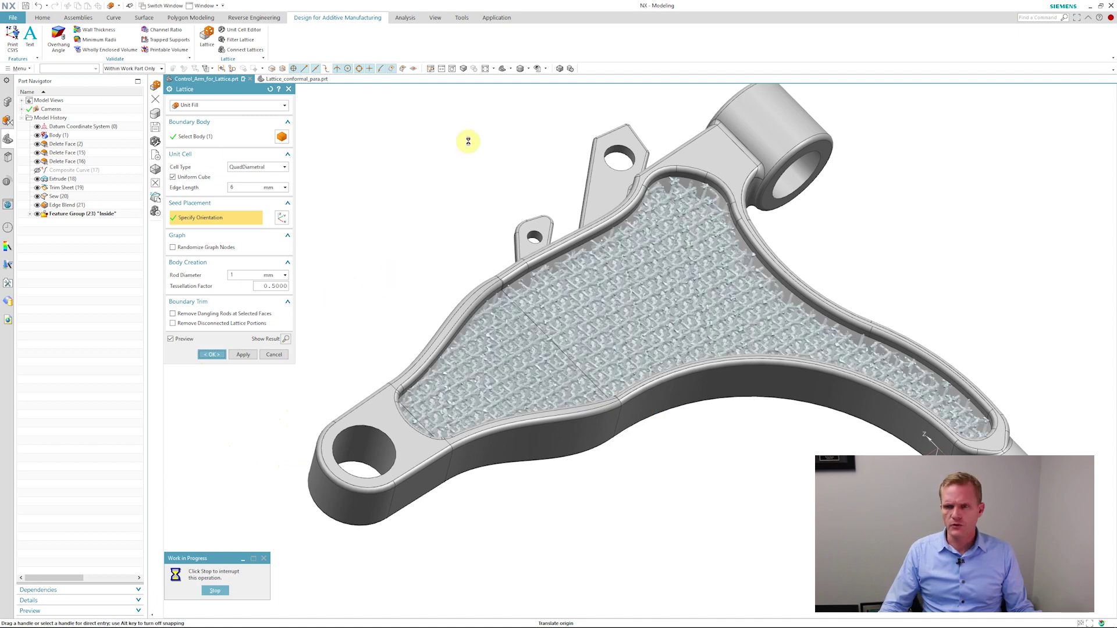
{"action": "middle_click_drag", "start_coordinate": [431, 174], "coordinate": [878, 289]}
{"action": "middle_click_drag", "start_coordinate": [756, 330], "coordinate": [498, 357]}
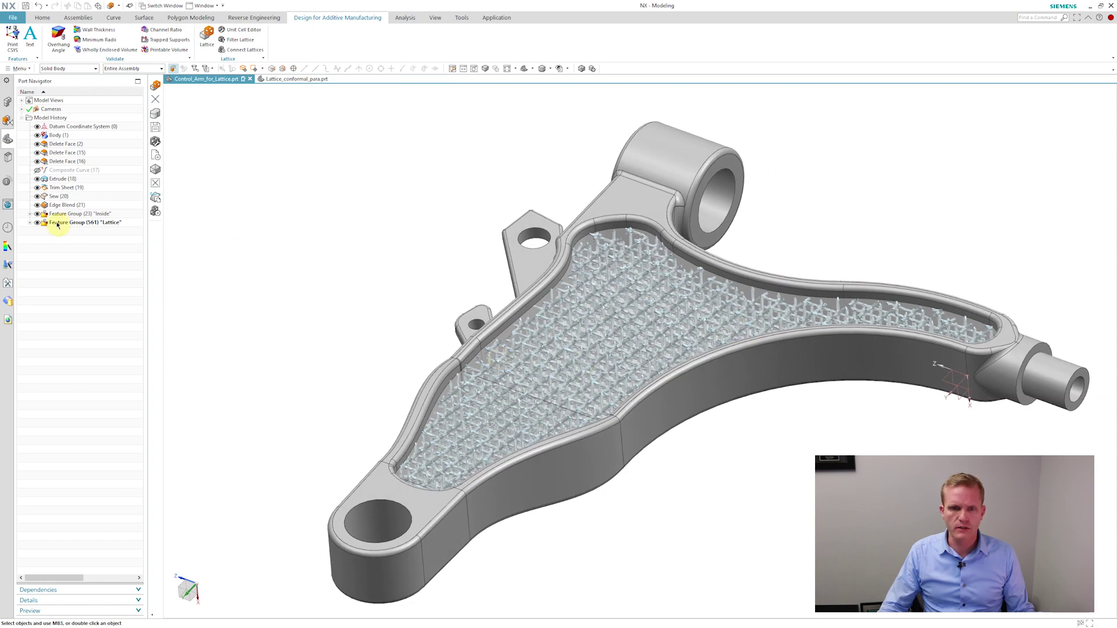
Step: Hide the "Inside" feature group and examine the lattice rods and their ends along the pocket walls
{"action": "left_click", "coordinate": [38, 215]}
{"action": "middle_click_drag", "start_coordinate": [439, 323], "coordinate": [723, 394]}
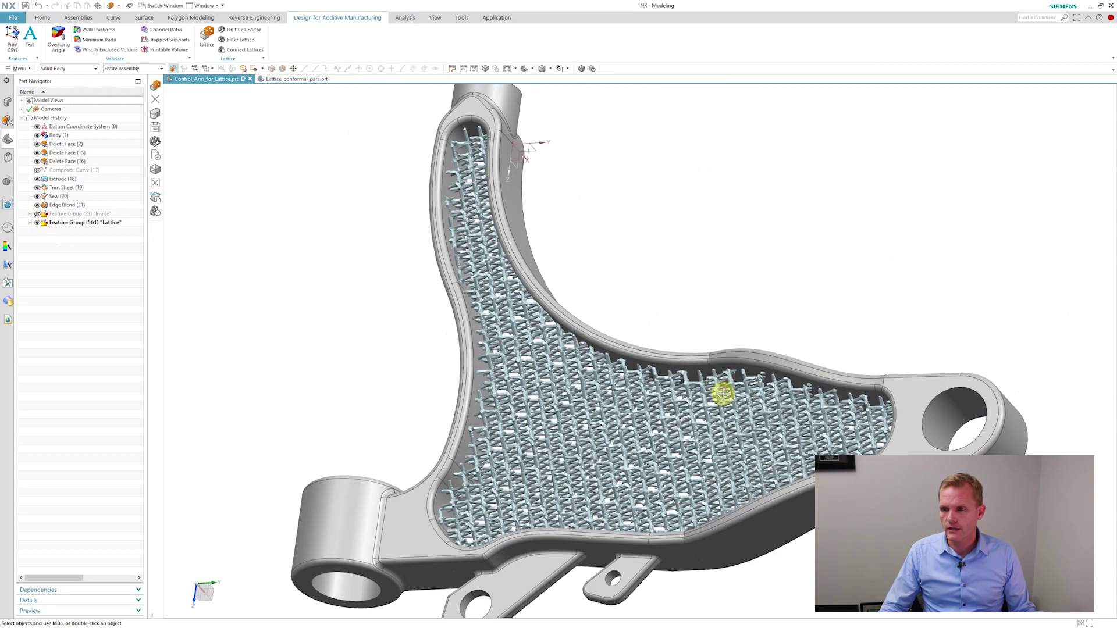
{"action": "middle_click_drag", "start_coordinate": [696, 436], "coordinate": [811, 295]}
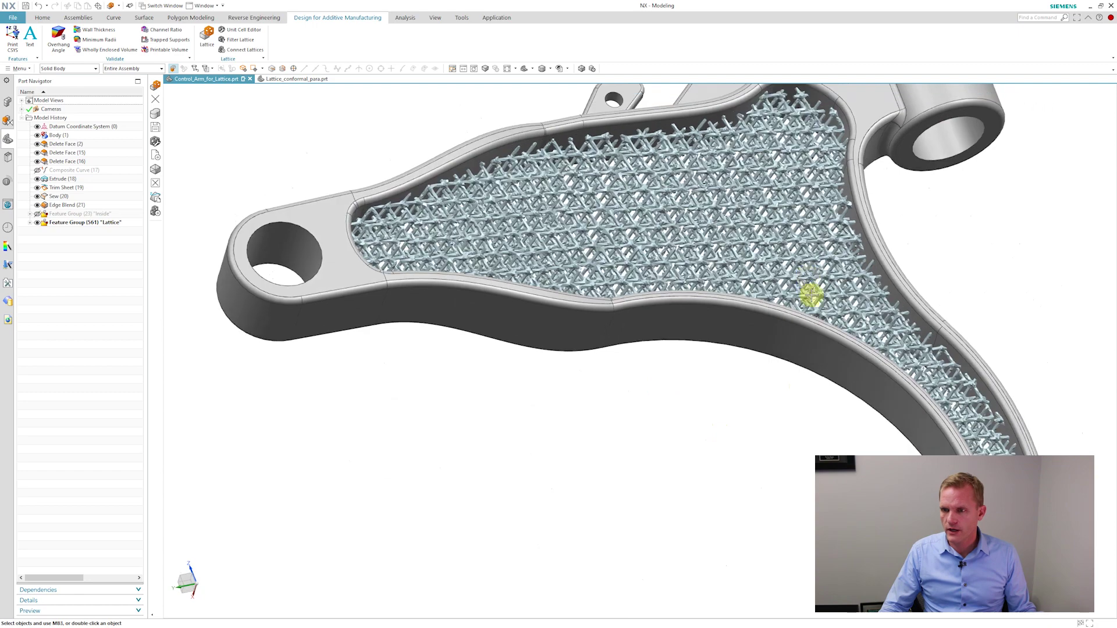
{"action": "middle_click_drag", "start_coordinate": [611, 341], "coordinate": [671, 389]}
{"action": "middle_click_drag", "start_coordinate": [605, 337], "coordinate": [486, 393]}
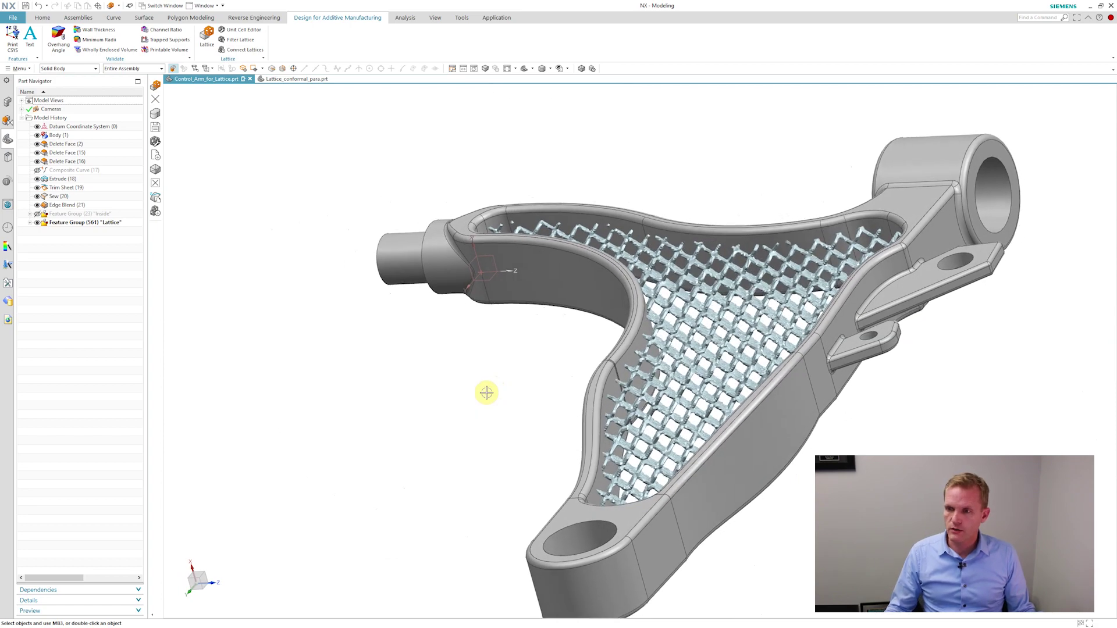
{"action": "middle_click_drag", "start_coordinate": [486, 392], "coordinate": [578, 291]}
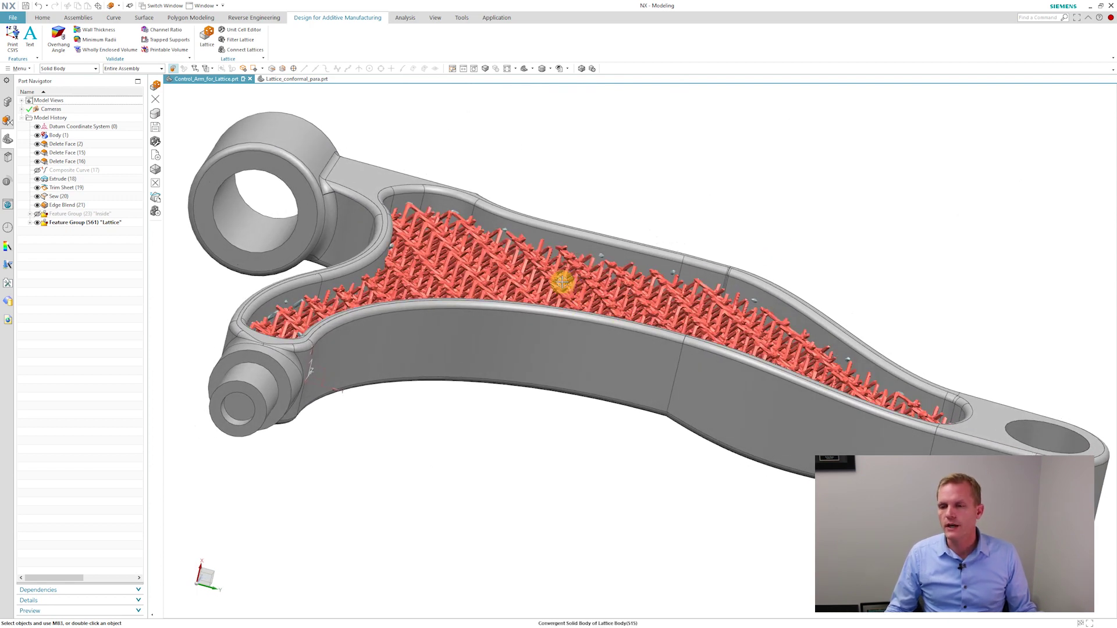
Step: Delete the "Lattice" feature group that holds the unit-fill lattice from the control arm's pocket
{"action": "middle_click_drag", "start_coordinate": [522, 285], "coordinate": [502, 274]}
{"action": "middle_click_drag", "start_coordinate": [539, 462], "coordinate": [613, 320]}
{"action": "middle_click_drag", "start_coordinate": [533, 461], "coordinate": [110, 239]}
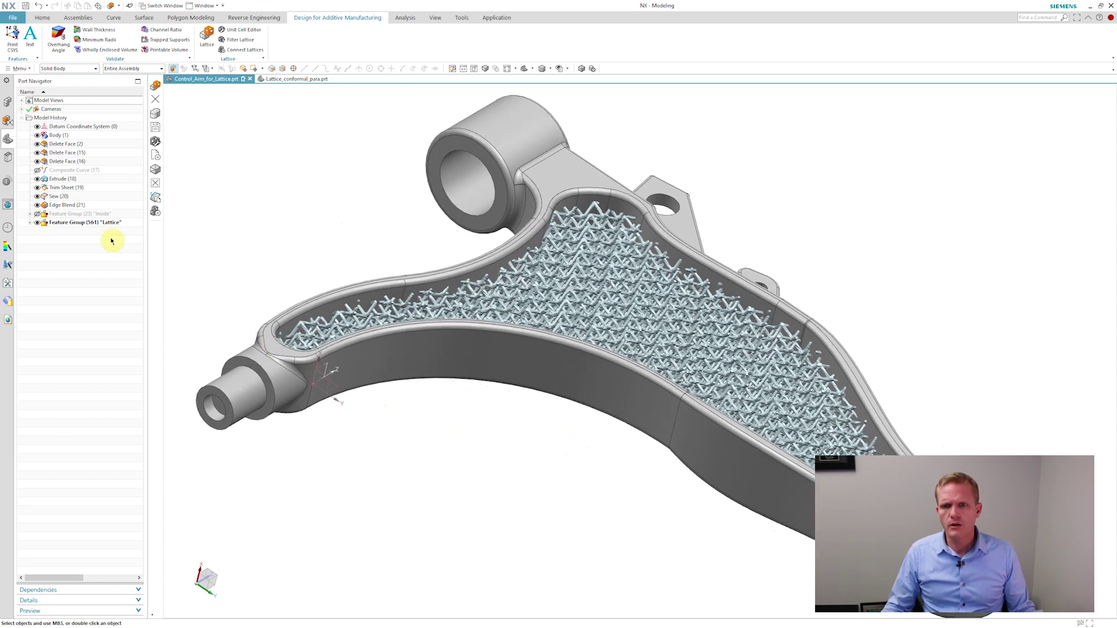
{"action": "left_click", "coordinate": [68, 223]}
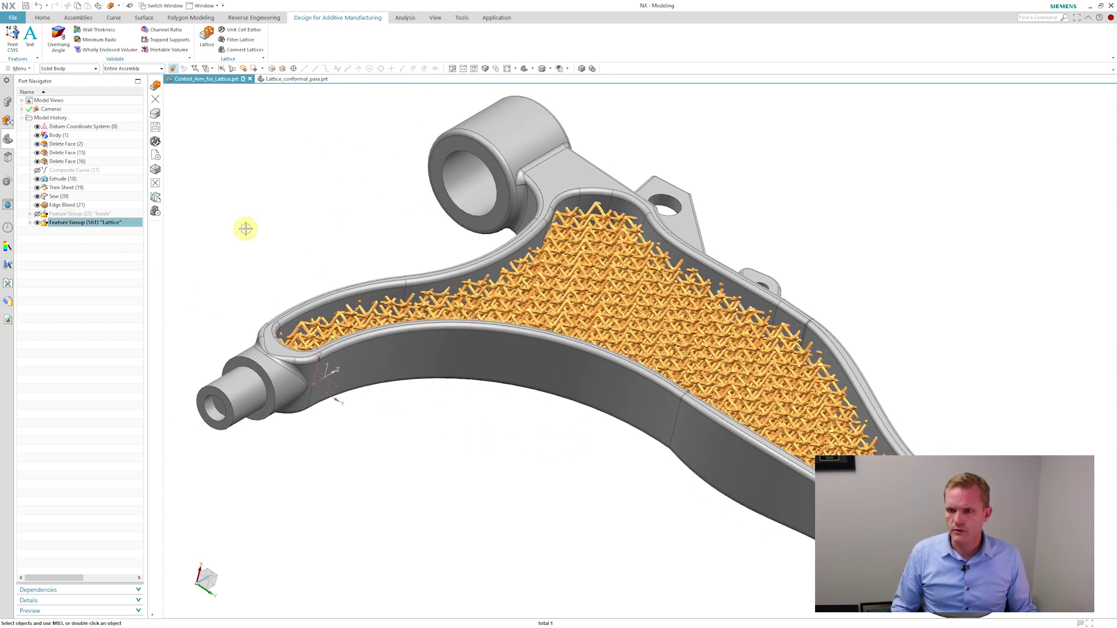
{"action": "key", "text": "Delete"}
{"action": "left_click", "coordinate": [560, 329]}
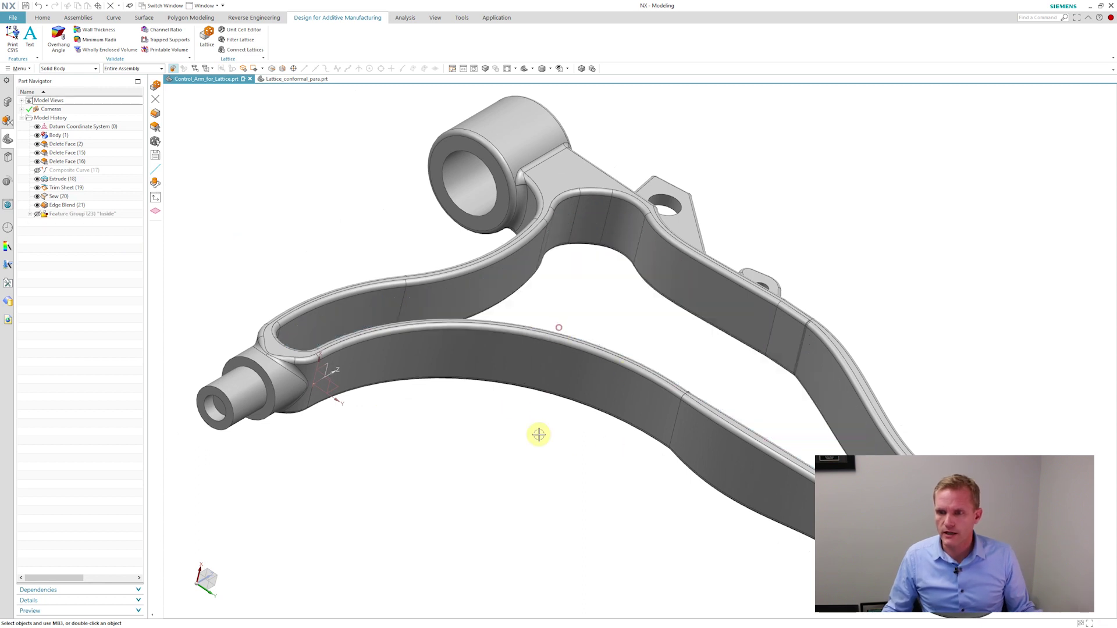
Step: Show the "Inside" feature group again and start a new lattice of type Surface
{"action": "middle_click_drag", "start_coordinate": [287, 260], "coordinate": [262, 256]}
{"action": "left_click", "coordinate": [39, 214]}
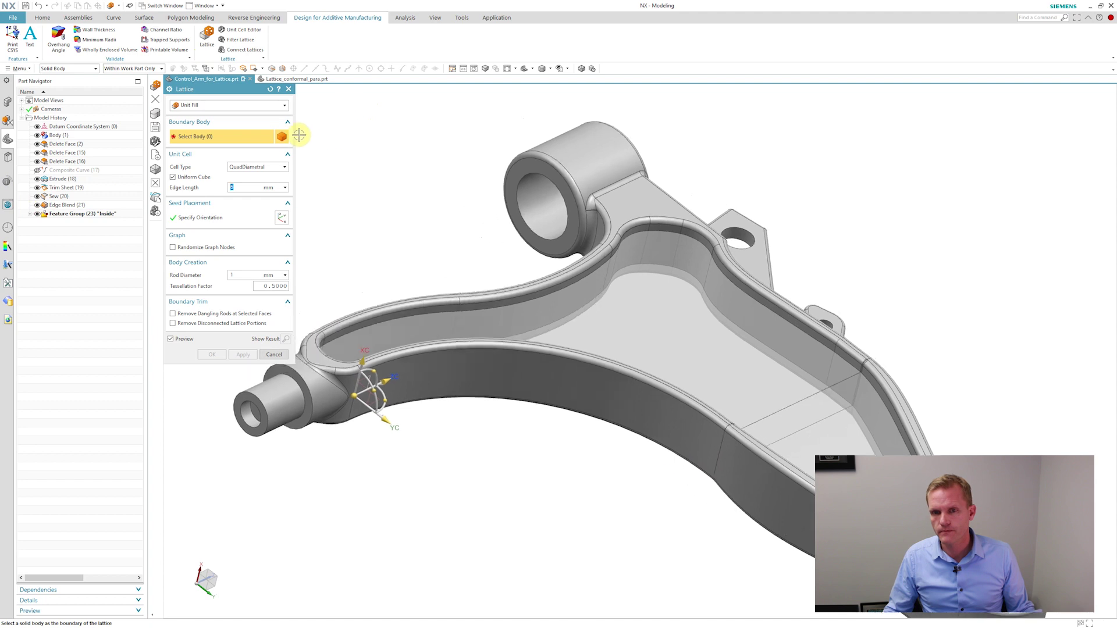
{"action": "left_click", "coordinate": [285, 106]}
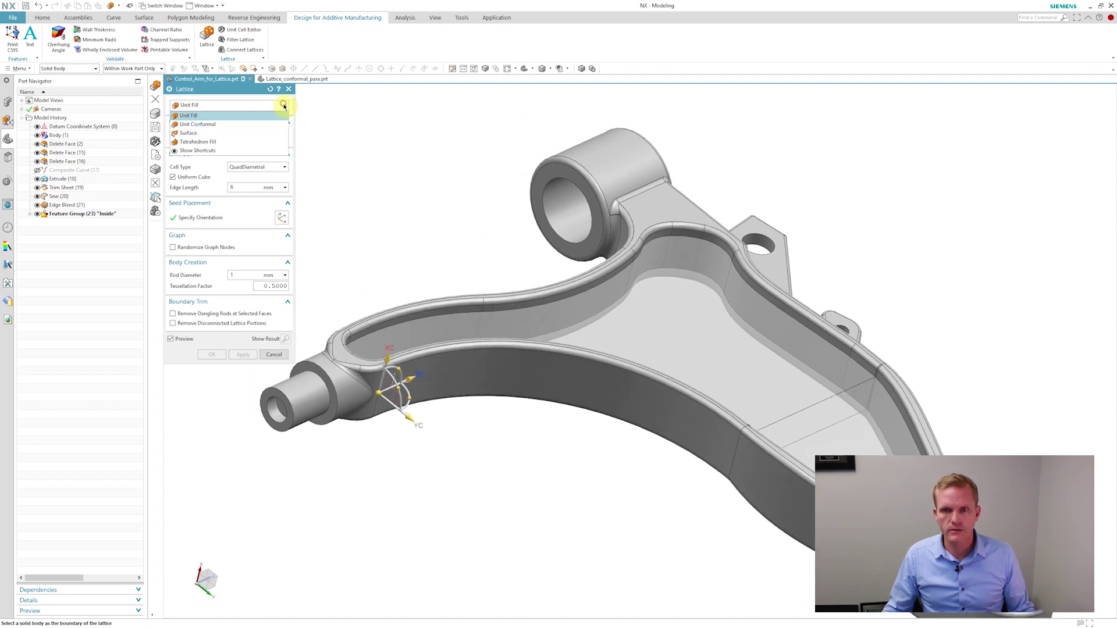
{"action": "left_click", "coordinate": [188, 133]}
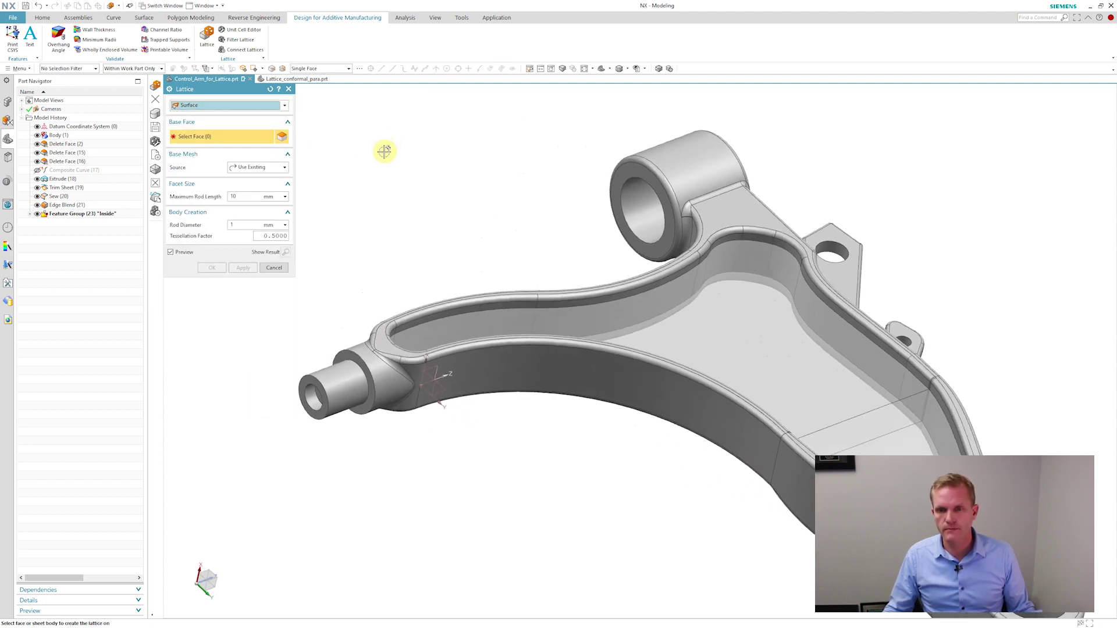
Step: Select the six upper and lower faces of the inside body as base faces for the surface lattice
{"action": "left_click", "coordinate": [744, 287]}
{"action": "left_click", "coordinate": [780, 406]}
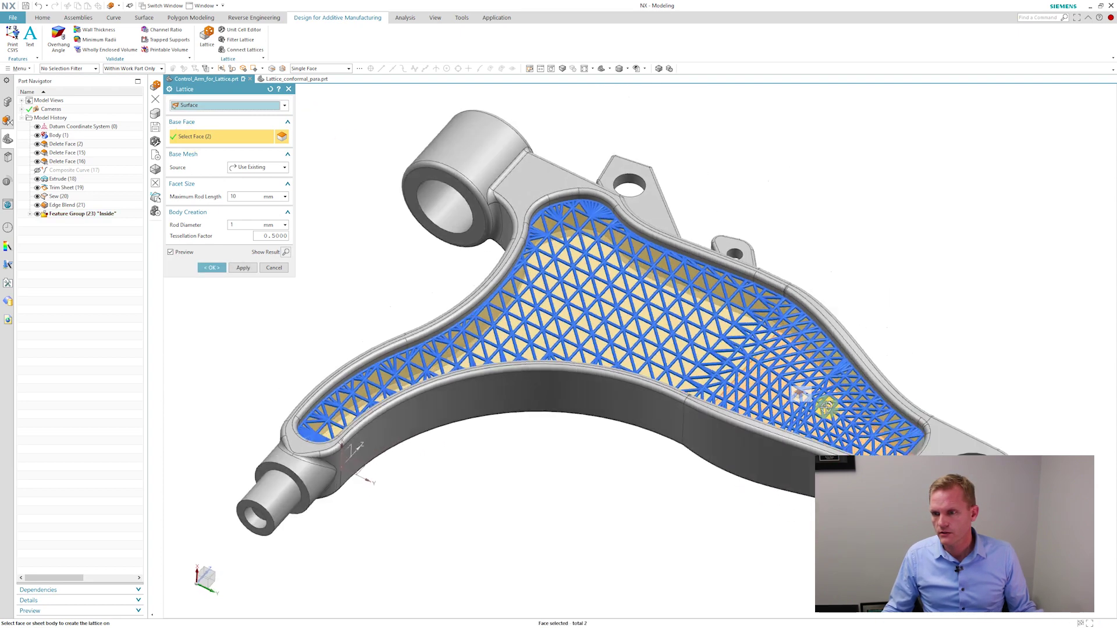
{"action": "middle_click_drag", "start_coordinate": [827, 407], "coordinate": [875, 395]}
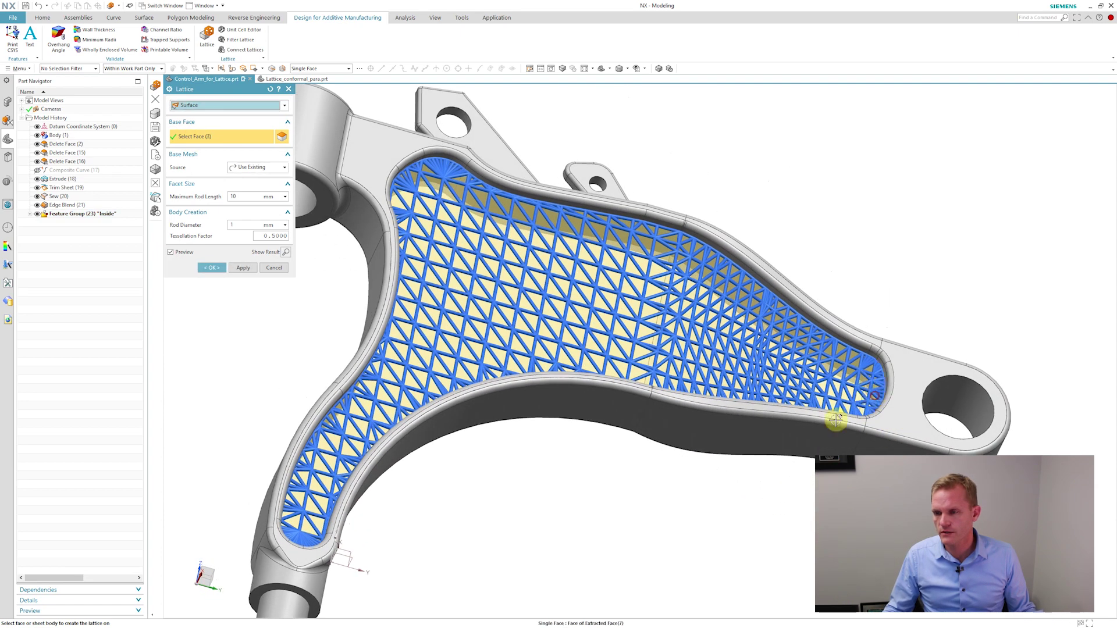
{"action": "middle_click_drag", "start_coordinate": [836, 419], "coordinate": [659, 446]}
{"action": "left_click", "coordinate": [414, 402]}
{"action": "left_click", "coordinate": [570, 427]}
{"action": "left_click", "coordinate": [659, 446]}
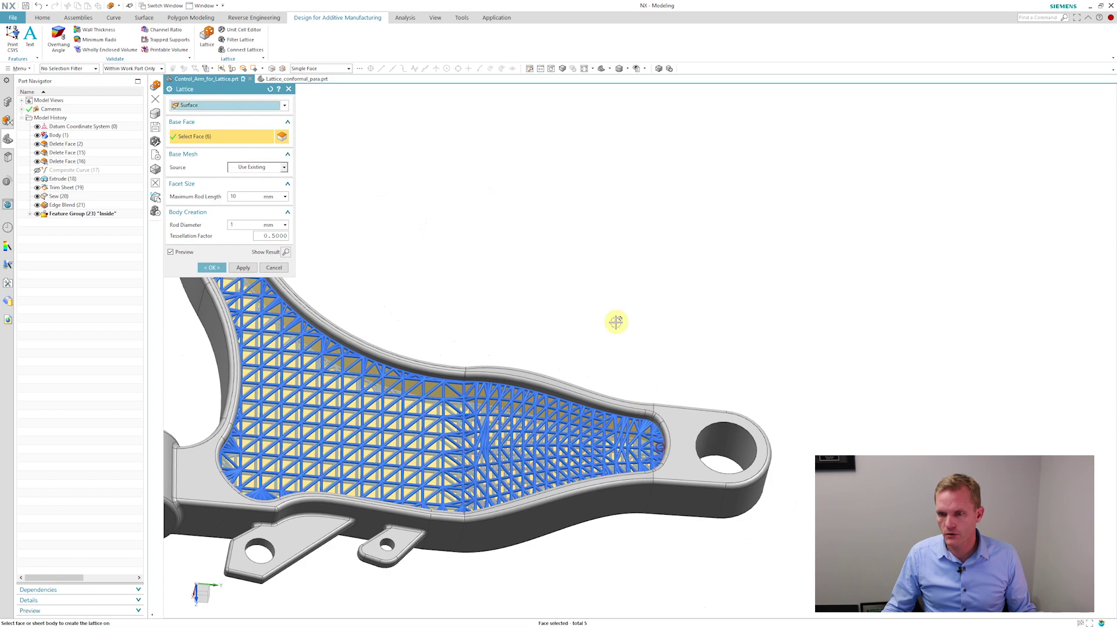
Step: Try maximum rod lengths of 5 mm and 8 mm for the surface lattice and compare the previews across the faces
{"action": "middle_click_drag", "start_coordinate": [616, 322], "coordinate": [748, 451]}
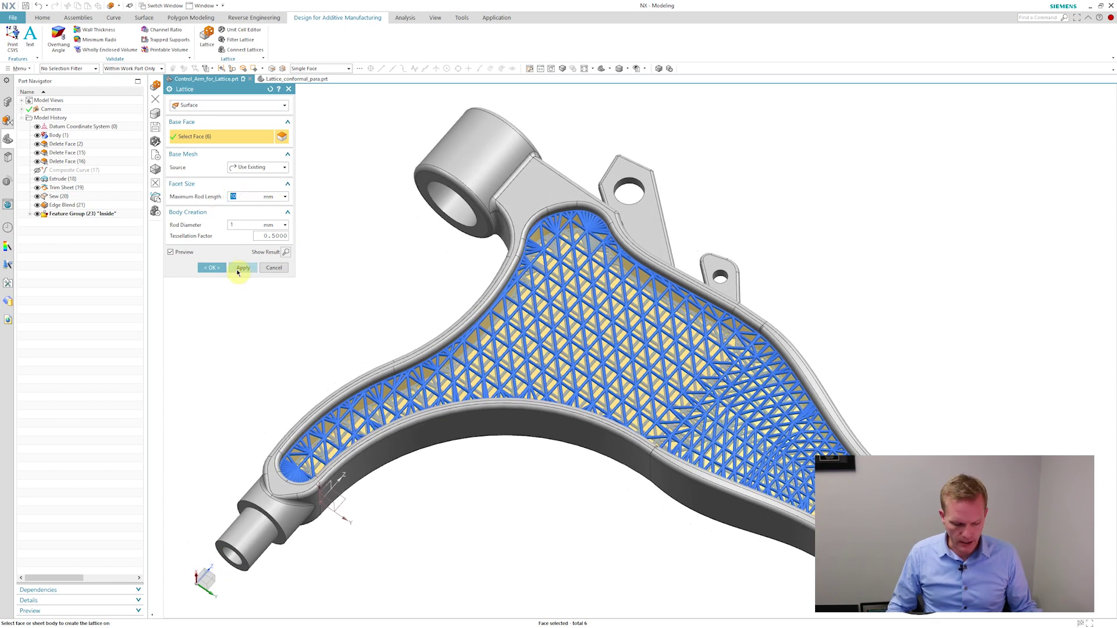
{"action": "type", "text": "5"}
{"action": "key", "text": "Tab"}
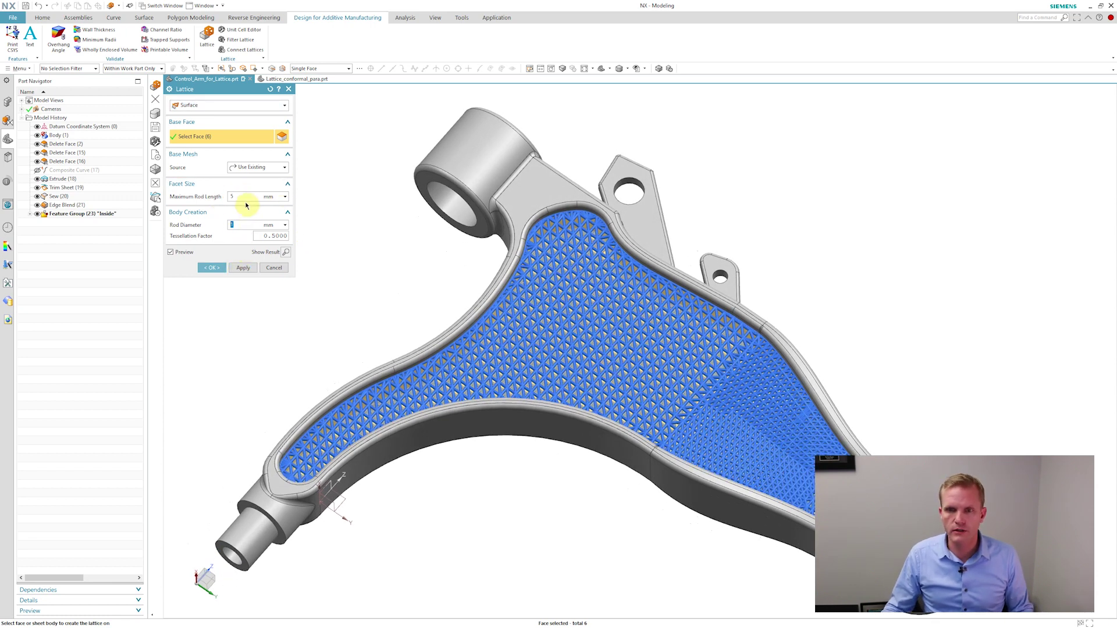
{"action": "type", "text": "8"}
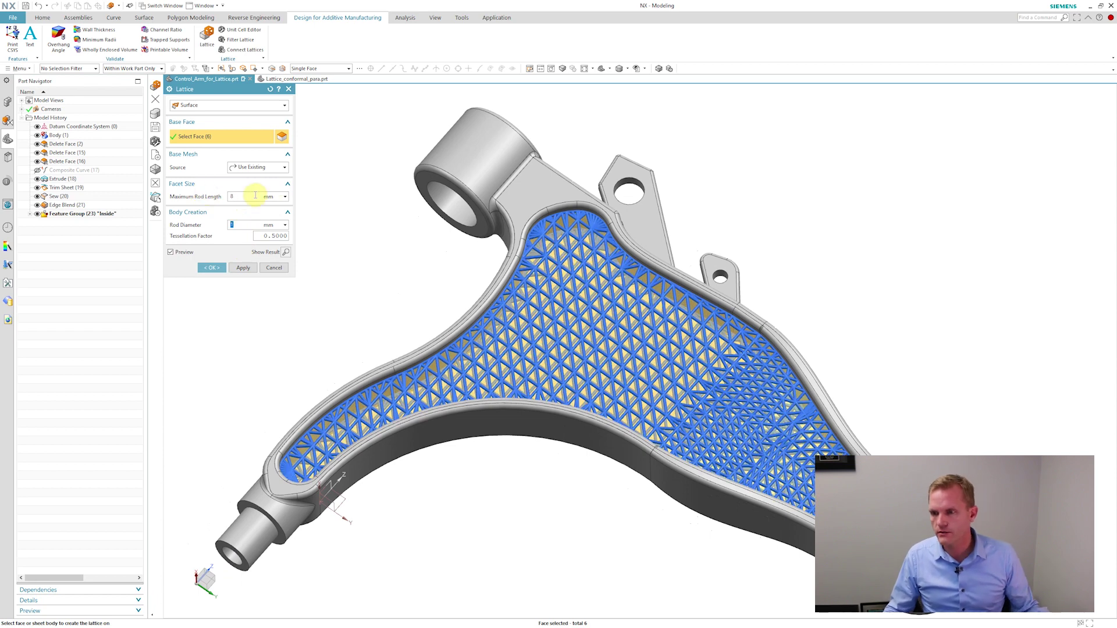
{"action": "key", "text": "Tab"}
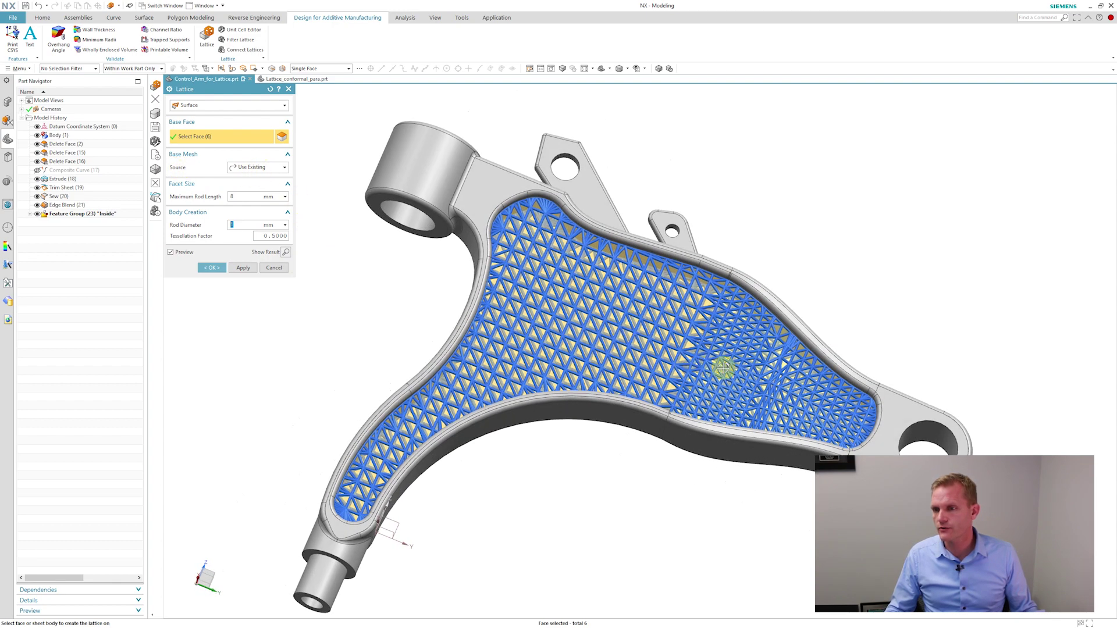
{"action": "middle_click_drag", "start_coordinate": [723, 368], "coordinate": [802, 418]}
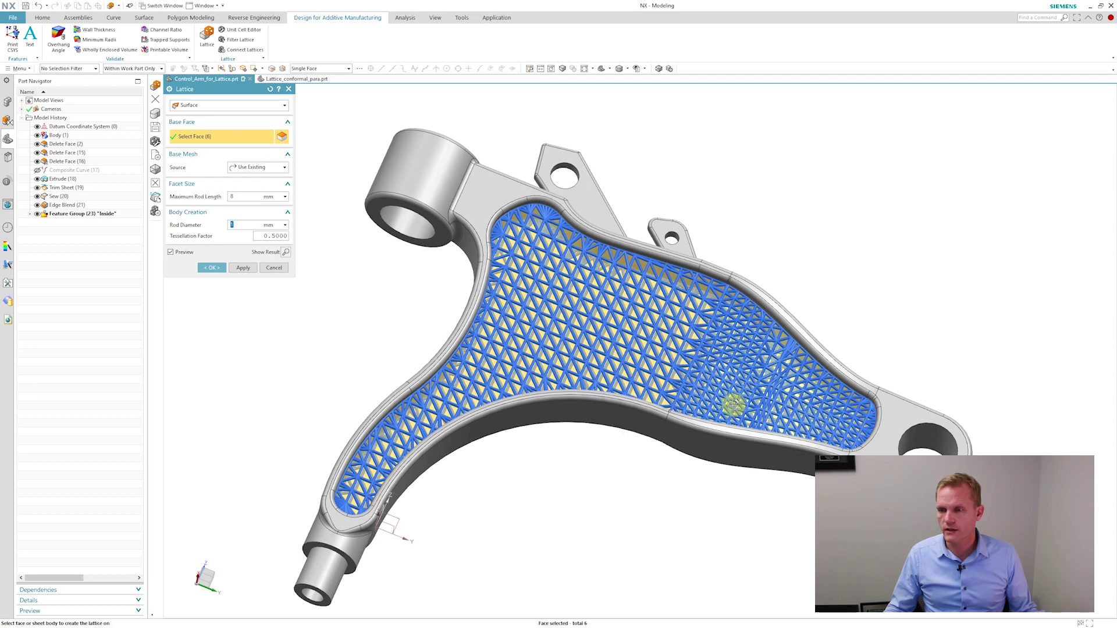
{"action": "middle_click_drag", "start_coordinate": [734, 403], "coordinate": [688, 369]}
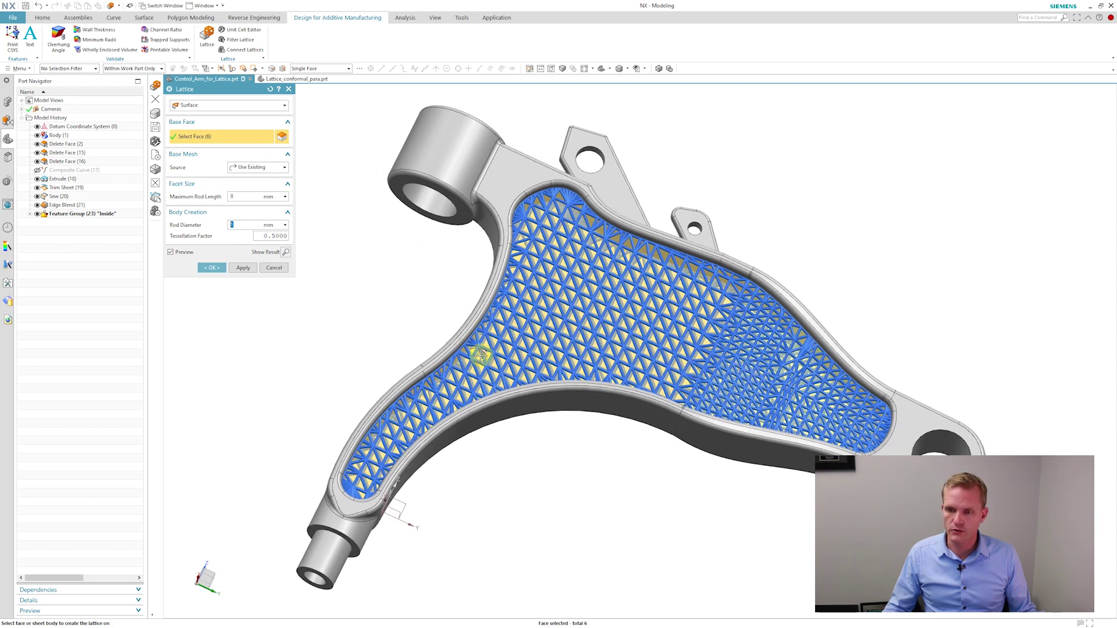
Step: Change the base mesh source to Remesh Triangular and check the lattice preview along the edges between the faces
{"action": "left_click", "coordinate": [284, 168]}
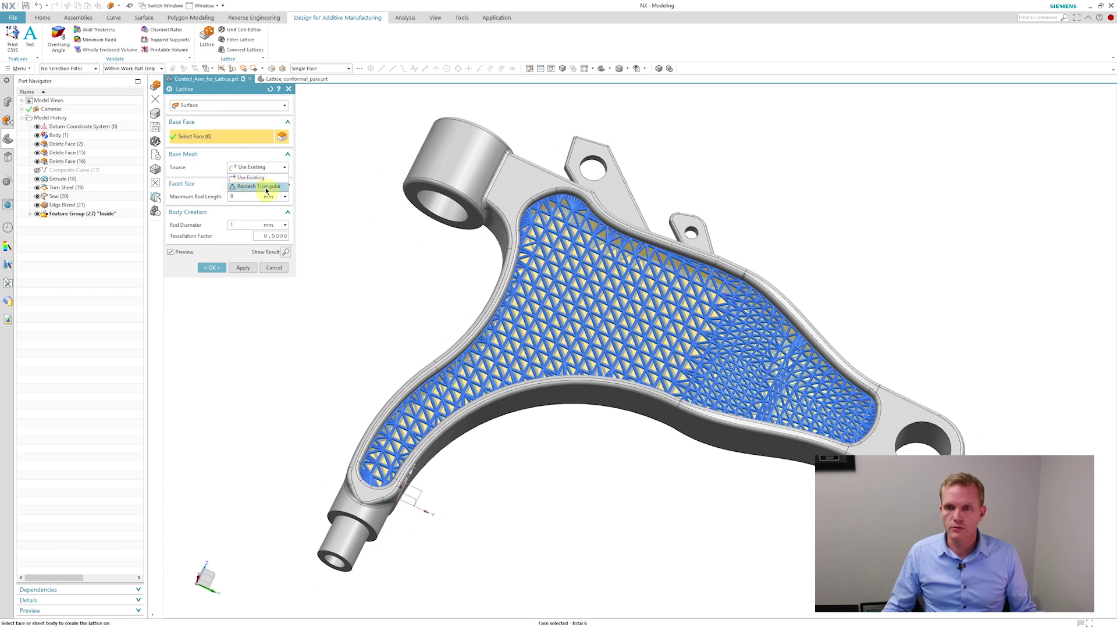
{"action": "left_click", "coordinate": [266, 186]}
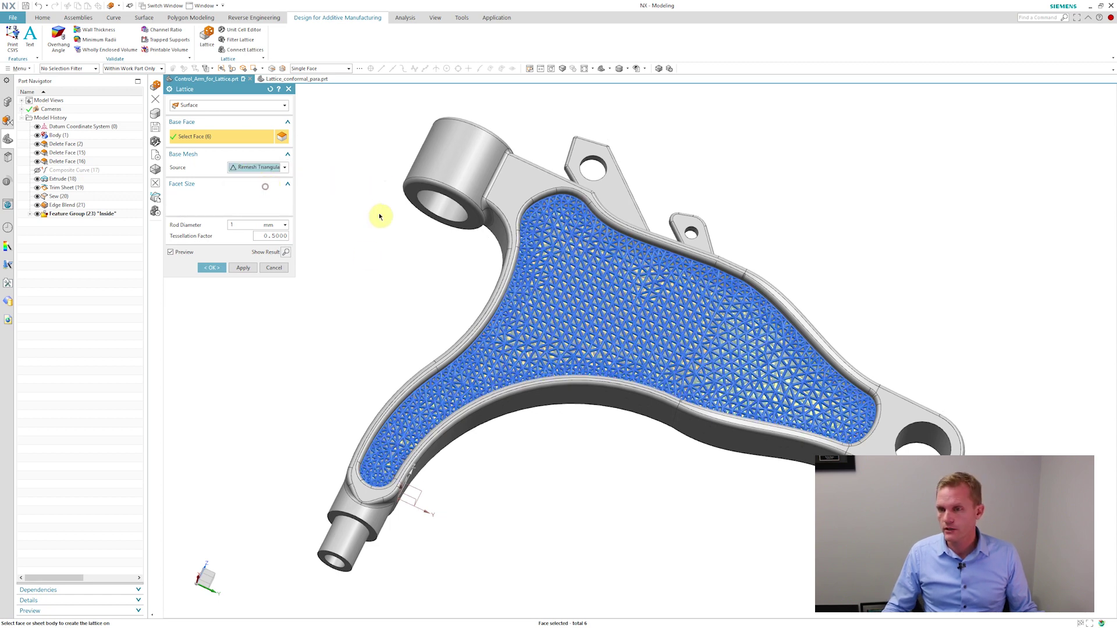
{"action": "middle_click_drag", "start_coordinate": [366, 262], "coordinate": [426, 271]}
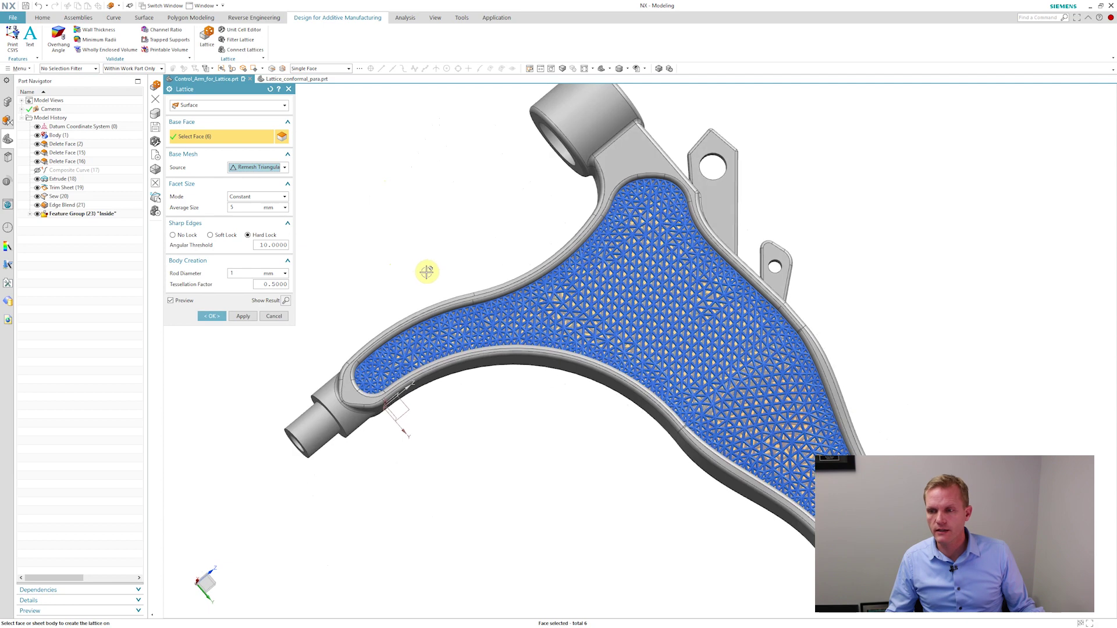
{"action": "middle_click_drag", "start_coordinate": [635, 371], "coordinate": [764, 475]}
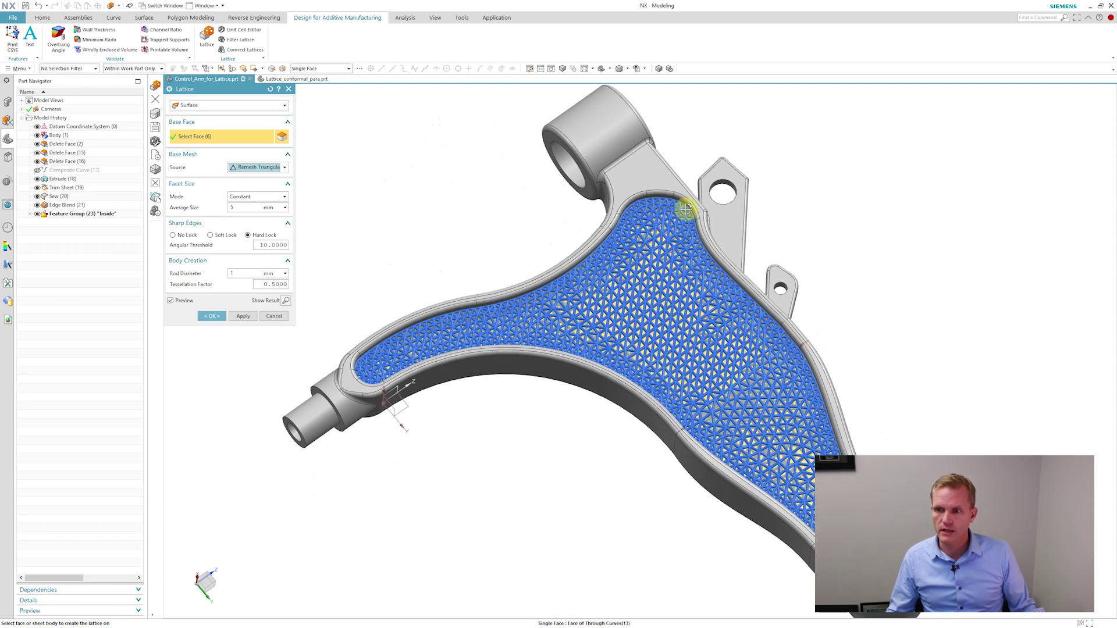
{"action": "middle_click_drag", "start_coordinate": [701, 401], "coordinate": [705, 274]}
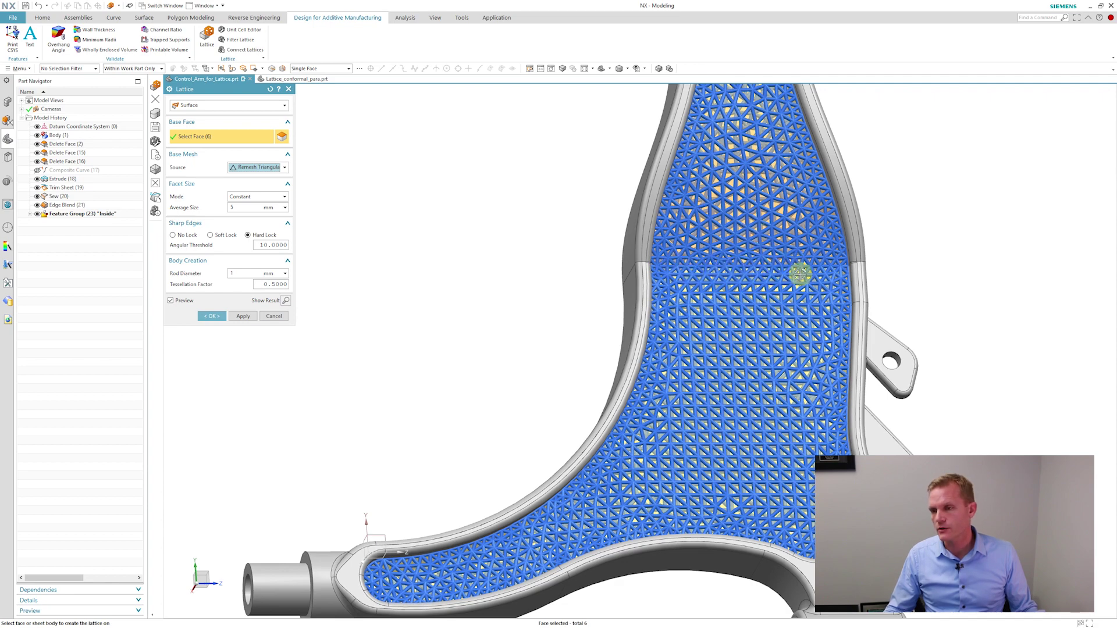
{"action": "middle_click_drag", "start_coordinate": [780, 262], "coordinate": [466, 242]}
{"action": "middle_click_drag", "start_coordinate": [543, 269], "coordinate": [653, 286]}
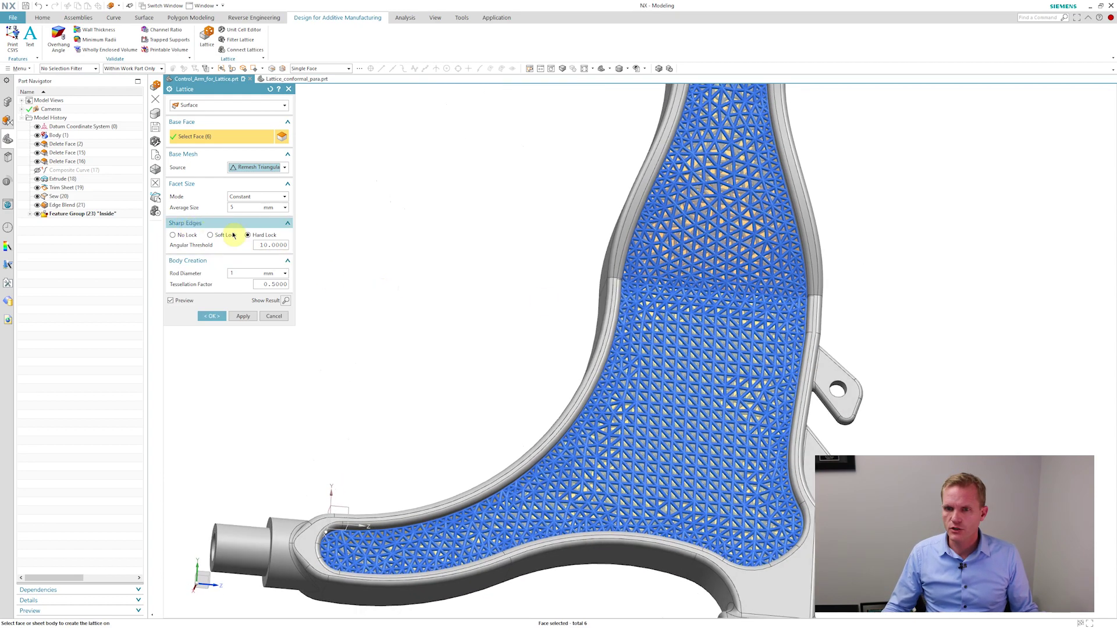
Step: Try the Soft Lock and No Lock options for sharp edges, compare the previews, and return to Hard Lock
{"action": "left_click", "coordinate": [213, 236]}
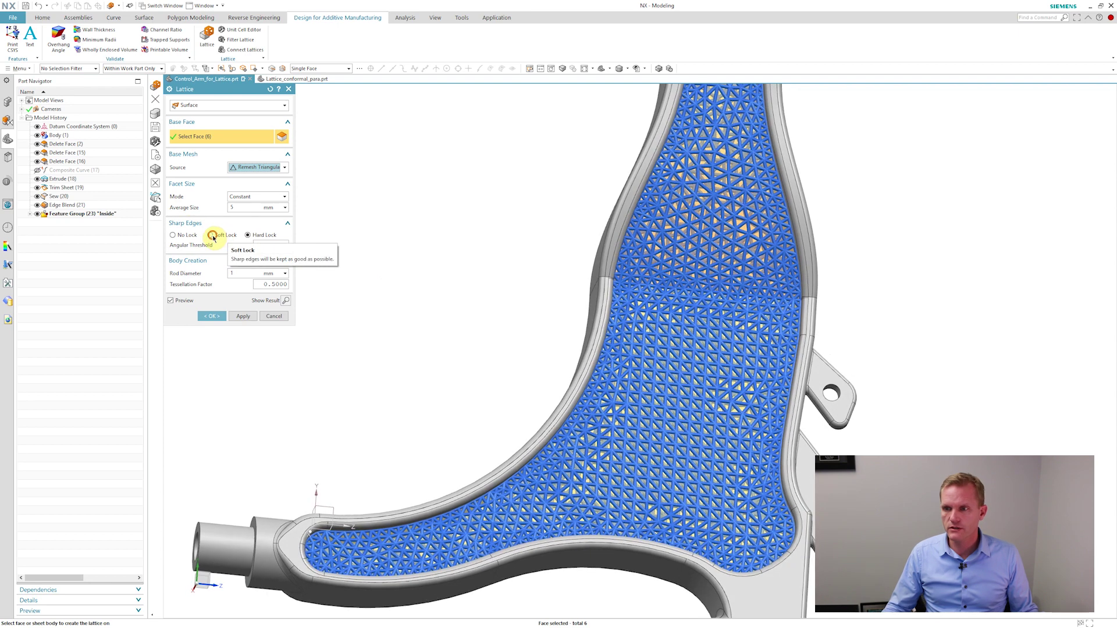
{"action": "left_click", "coordinate": [213, 235]}
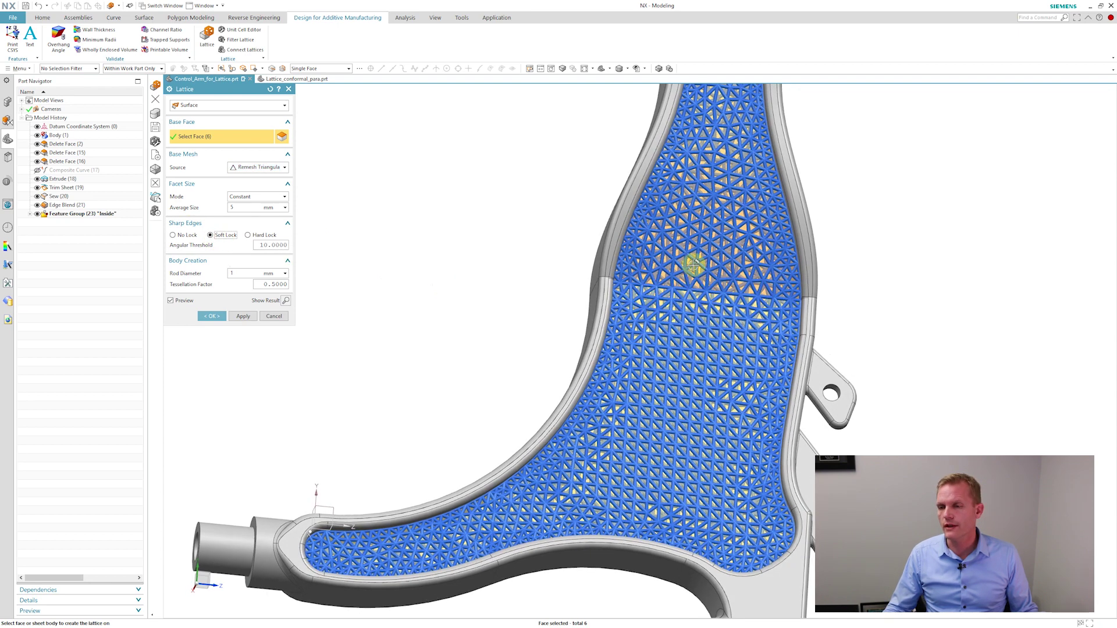
{"action": "left_click", "coordinate": [173, 235]}
{"action": "middle_click_drag", "start_coordinate": [698, 296], "coordinate": [531, 229]}
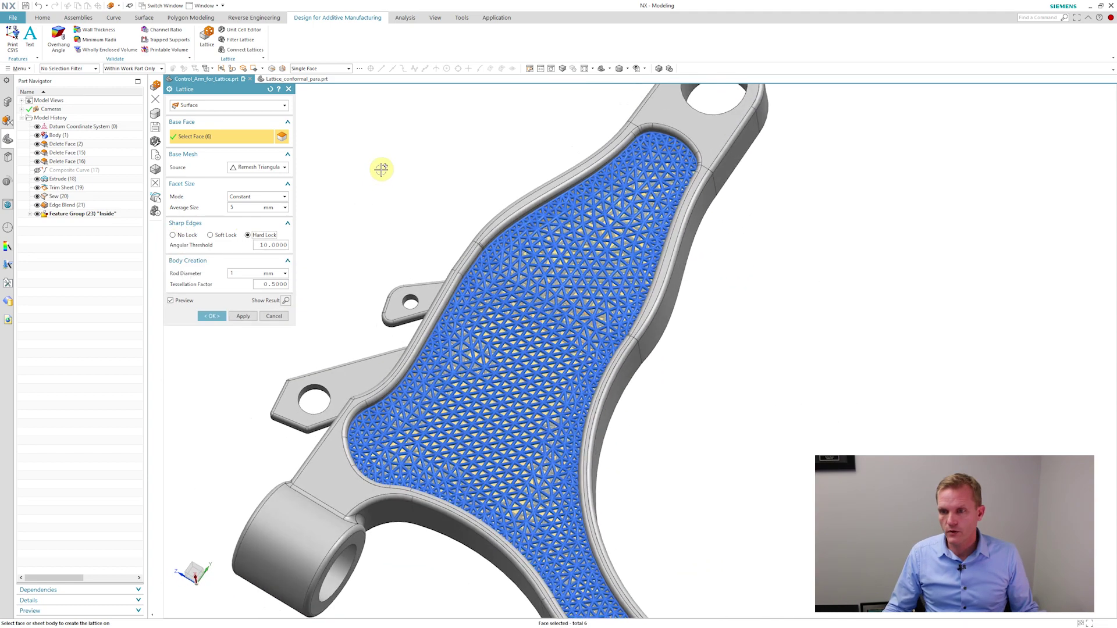
{"action": "middle_click_drag", "start_coordinate": [603, 299], "coordinate": [707, 319]}
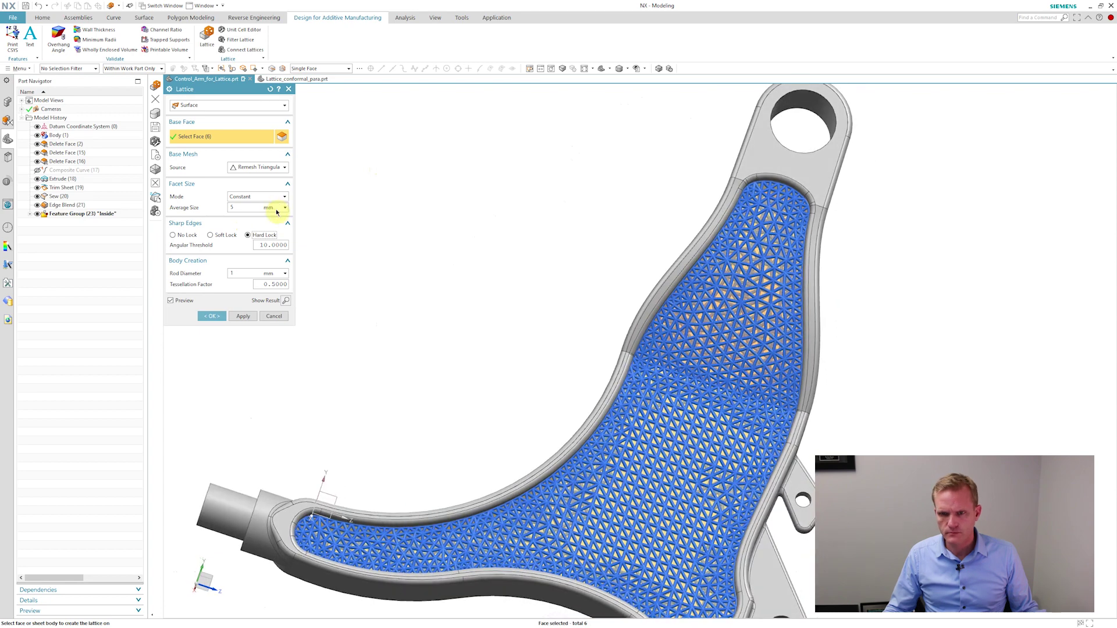
Step: Create the remeshed surface lattice on the selected faces and inspect it across the arm
{"action": "left_click", "coordinate": [260, 244]}
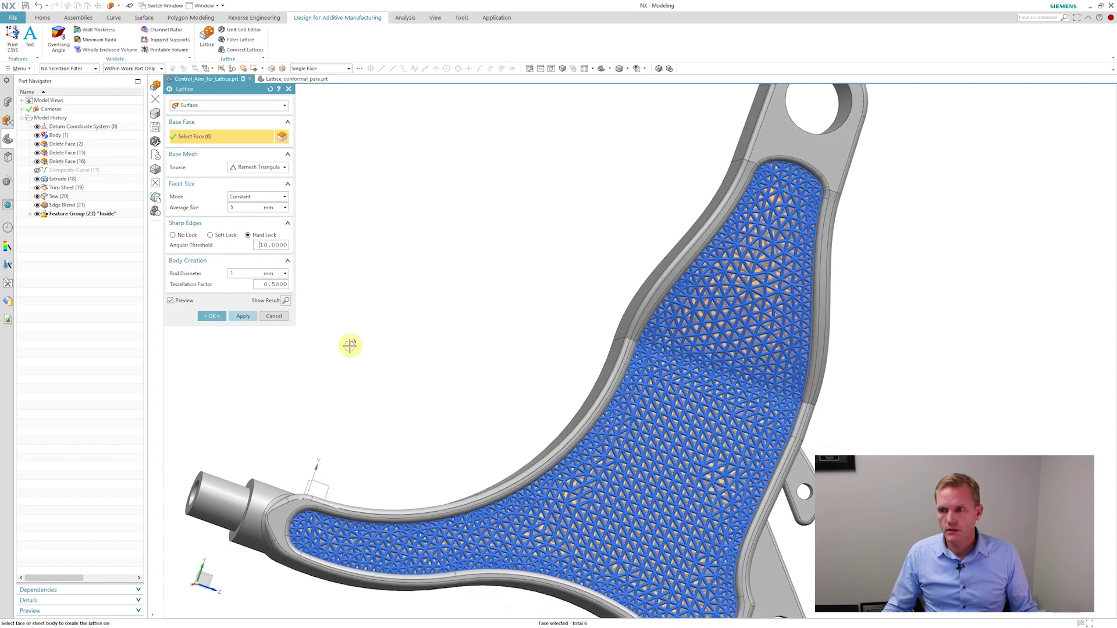
{"action": "left_click", "coordinate": [214, 318]}
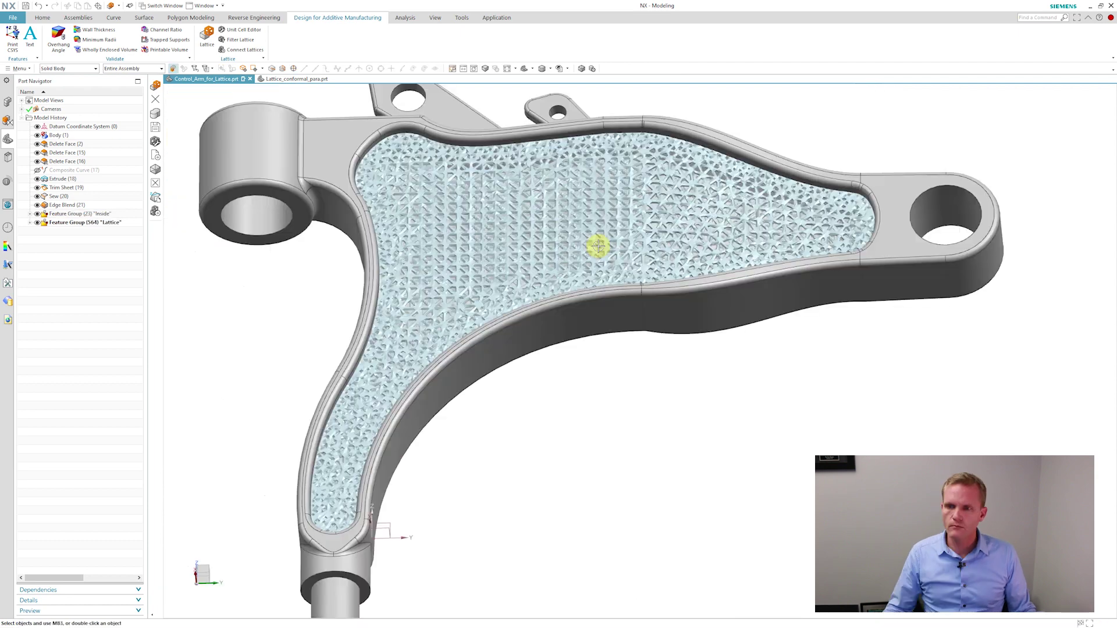
{"action": "scroll", "coordinate": [665, 357], "scroll_direction": "up", "scroll_amount": 2}
{"action": "scroll", "coordinate": [701, 330], "scroll_direction": "up", "scroll_amount": 2}
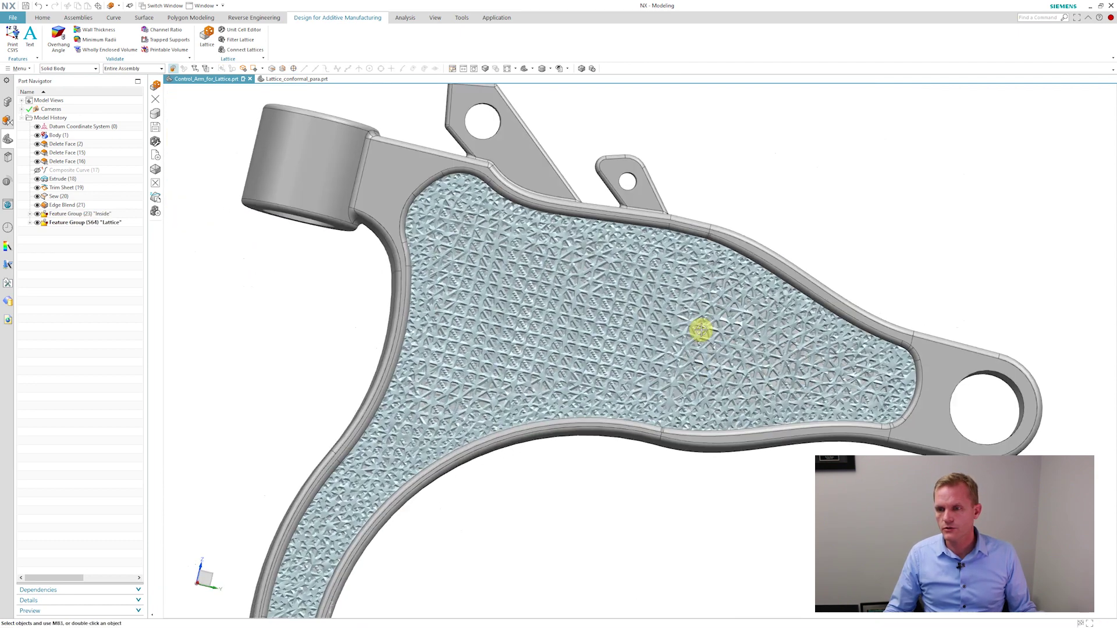
{"action": "key", "text": "Home"}
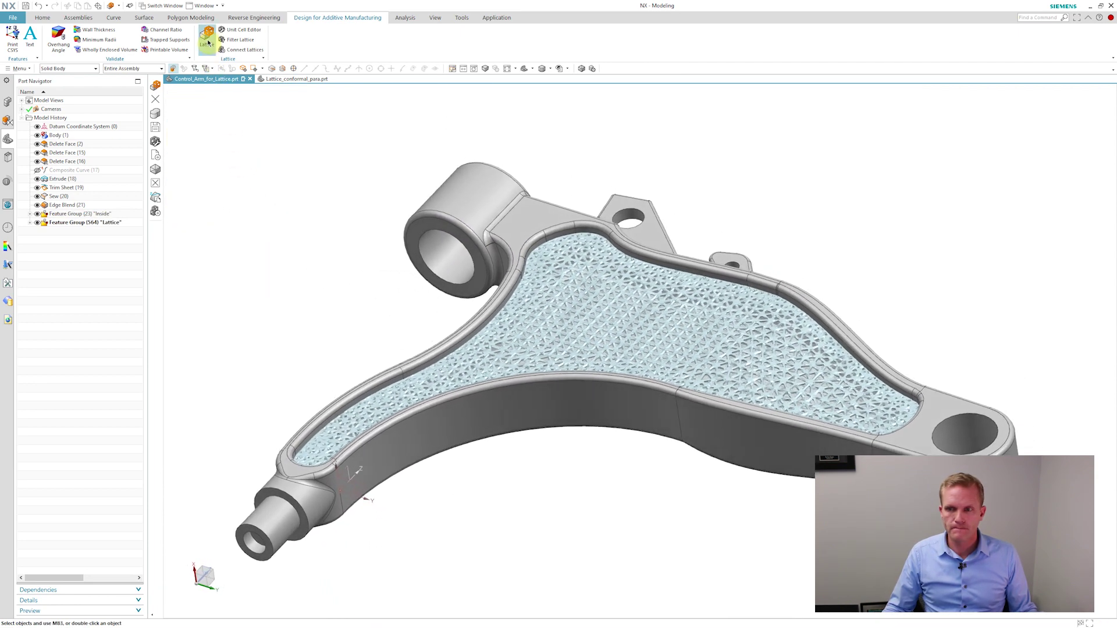
Step: Hide the control arm body and create a Unit Fill lattice with QuadDiametral cells, using the solid inside the pocket as boundary body
{"action": "left_click", "coordinate": [208, 42]}
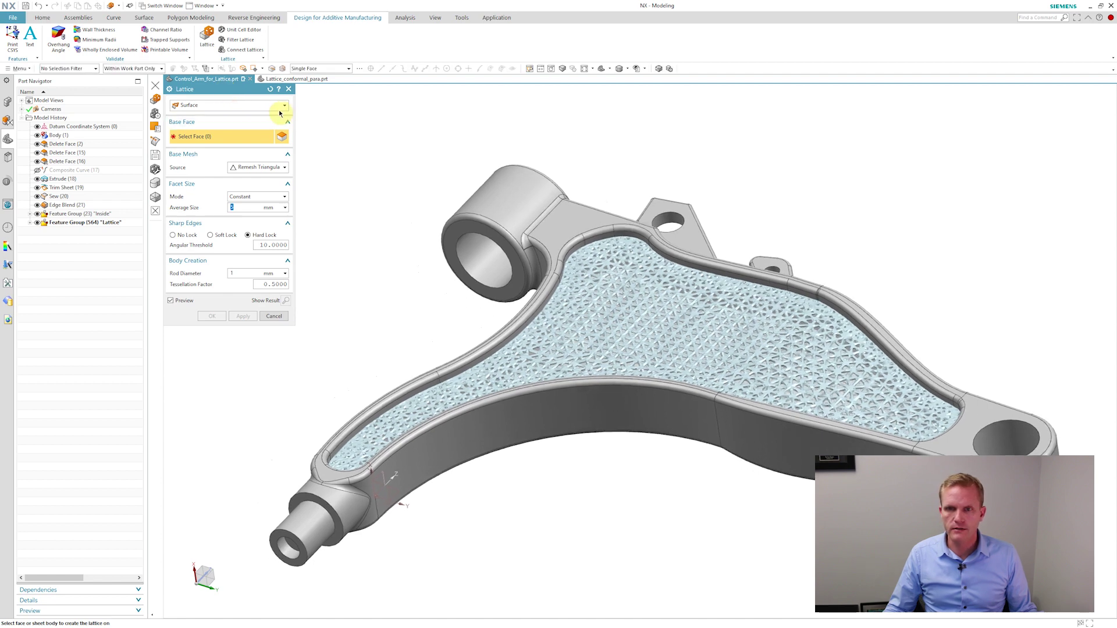
{"action": "left_click", "coordinate": [284, 106]}
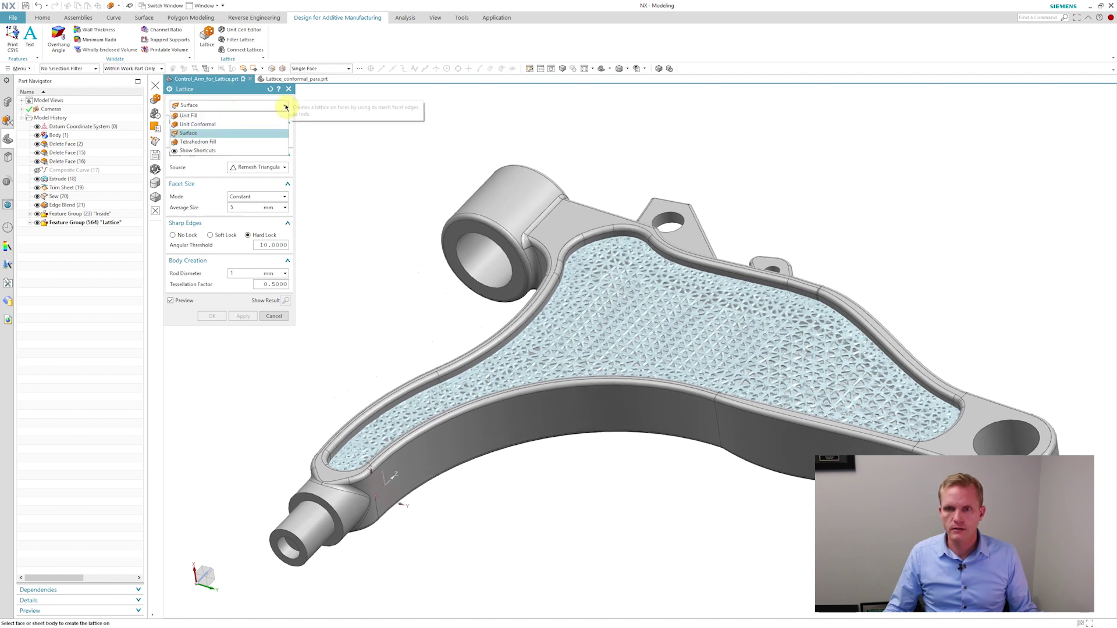
{"action": "left_click", "coordinate": [189, 116]}
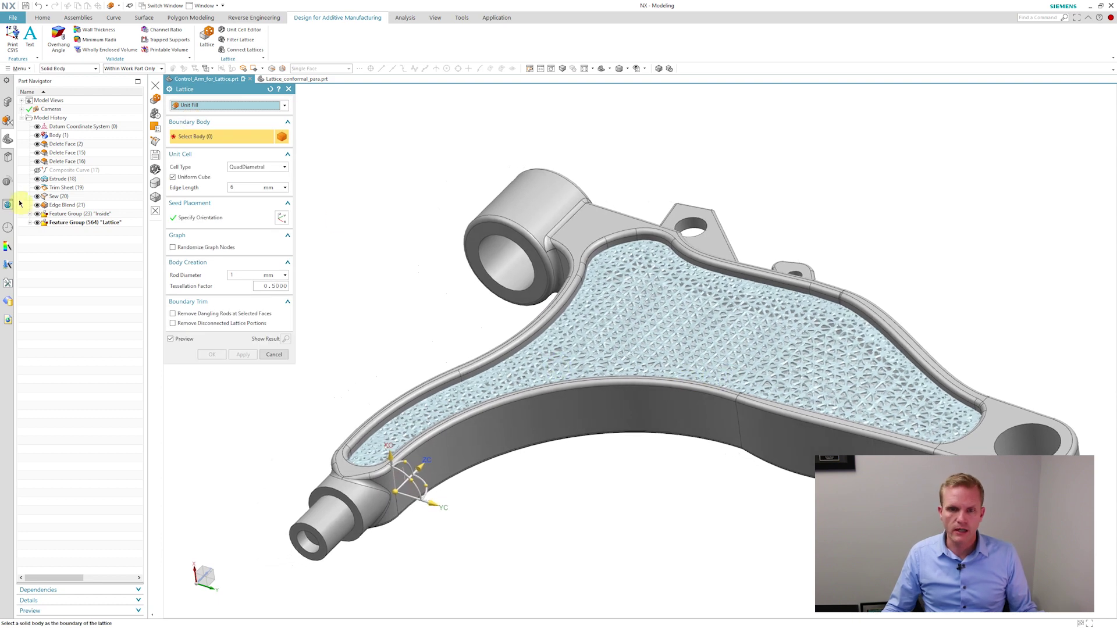
{"action": "left_click", "coordinate": [36, 205]}
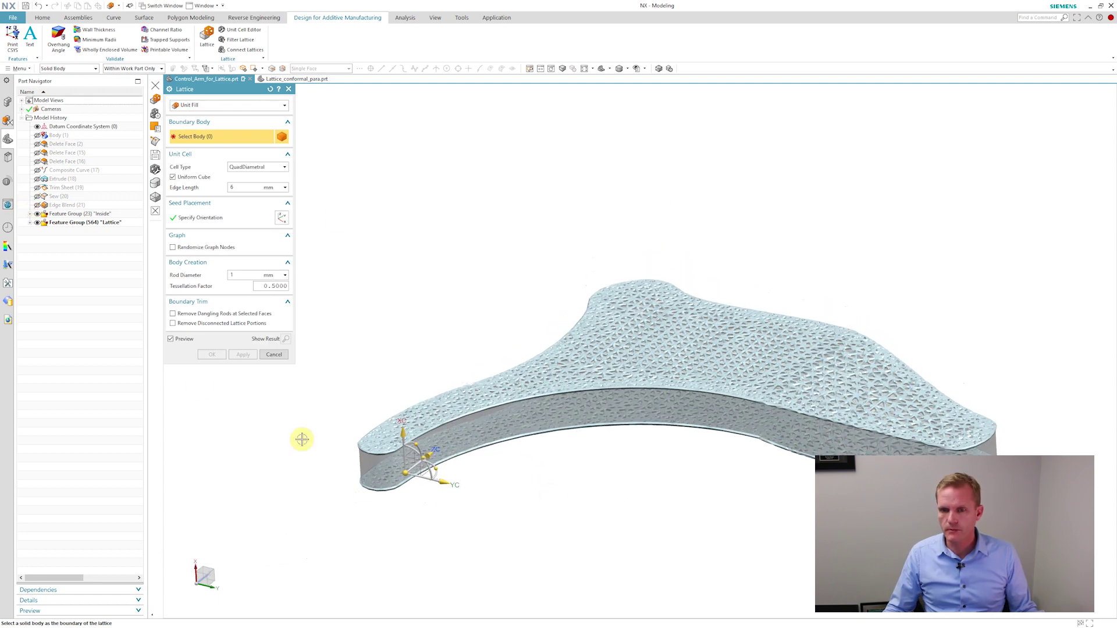
{"action": "middle_click_drag", "start_coordinate": [611, 495], "coordinate": [755, 379]}
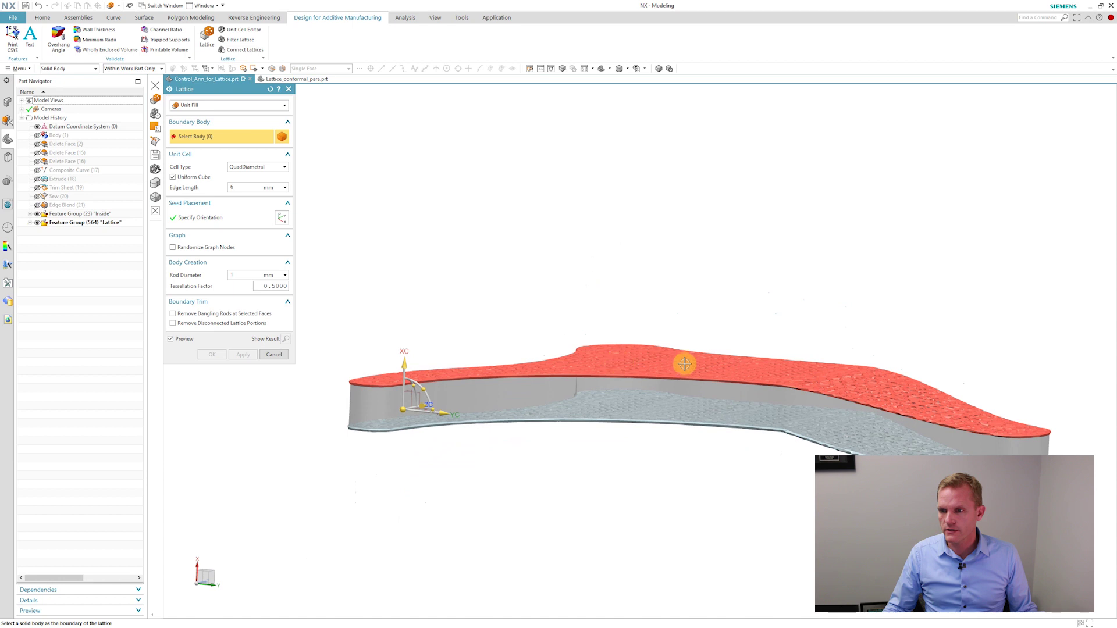
{"action": "middle_click_drag", "start_coordinate": [760, 431], "coordinate": [560, 297]}
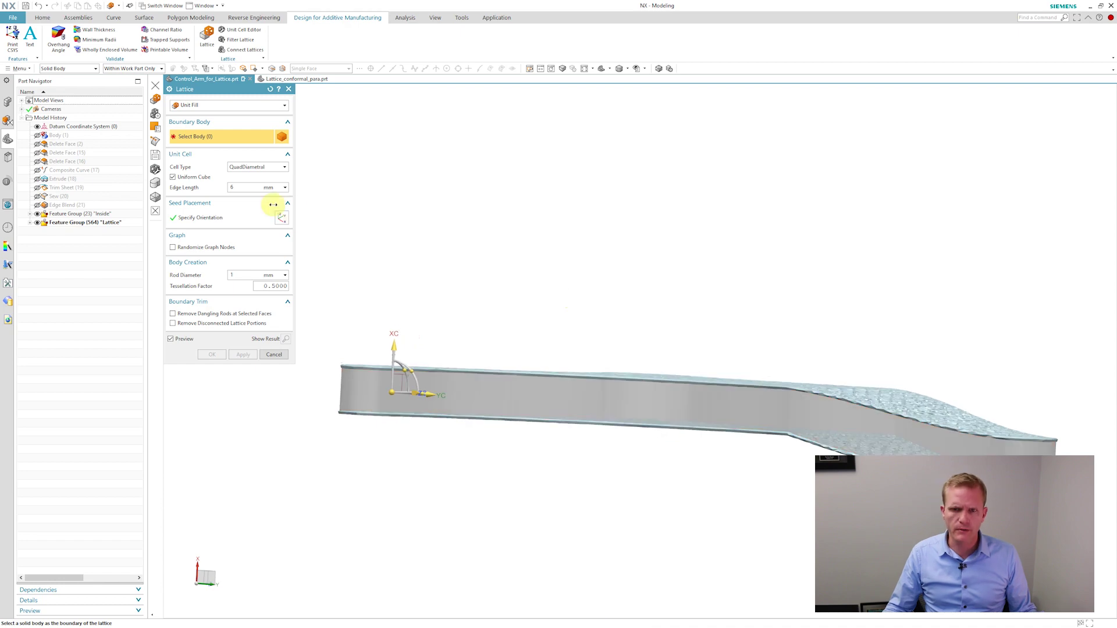
{"action": "left_click", "coordinate": [526, 398]}
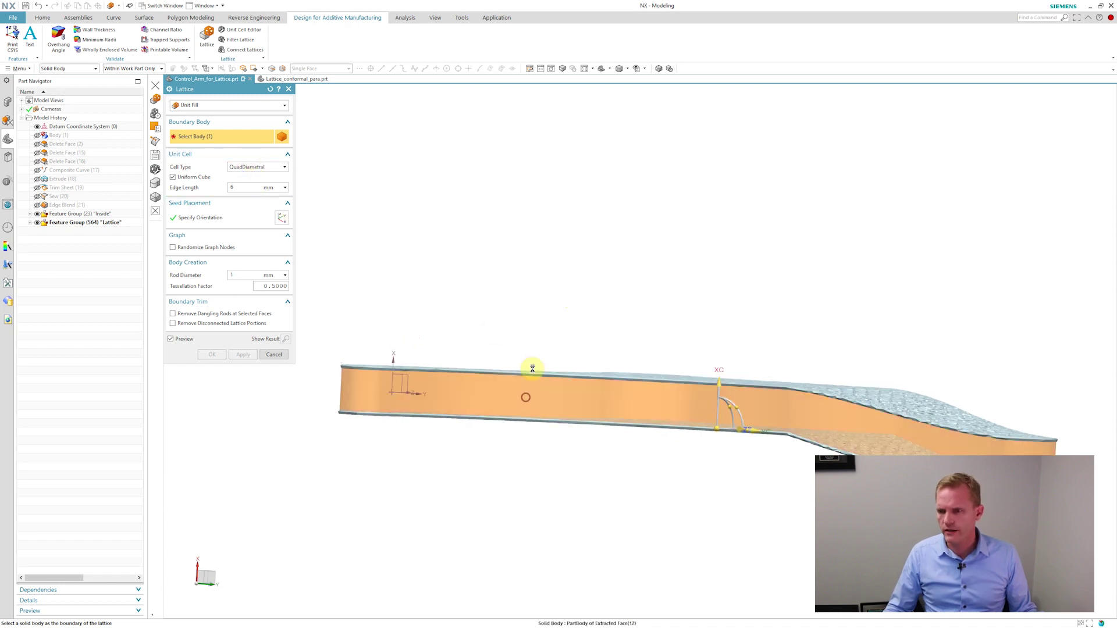
{"action": "middle_click_drag", "start_coordinate": [322, 210], "coordinate": [297, 284]}
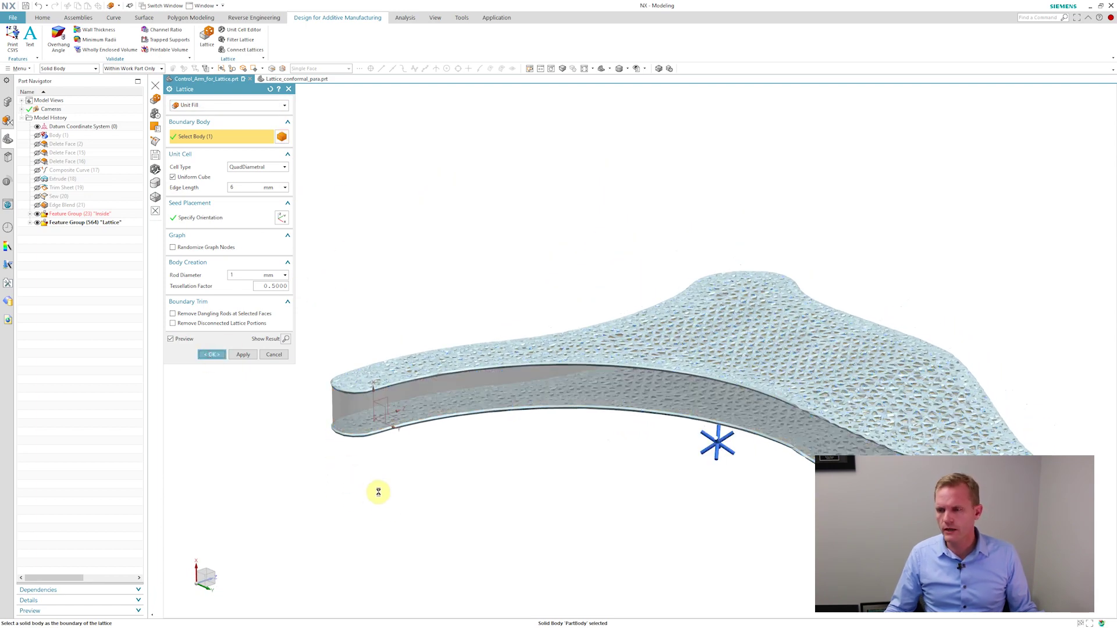
{"action": "middle_click_drag", "start_coordinate": [378, 492], "coordinate": [643, 254]}
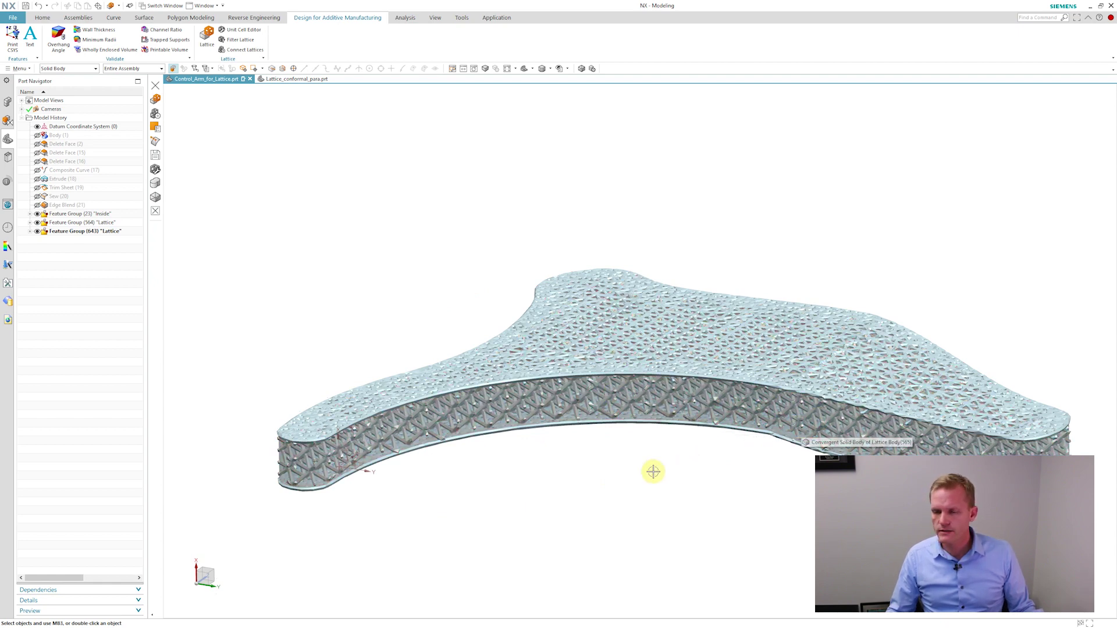
Step: Hide the inside body and set up Connect Lattices with the unit-cell fill as first lattice and both surface lattices as second
{"action": "middle_click_drag", "start_coordinate": [565, 478], "coordinate": [663, 399]}
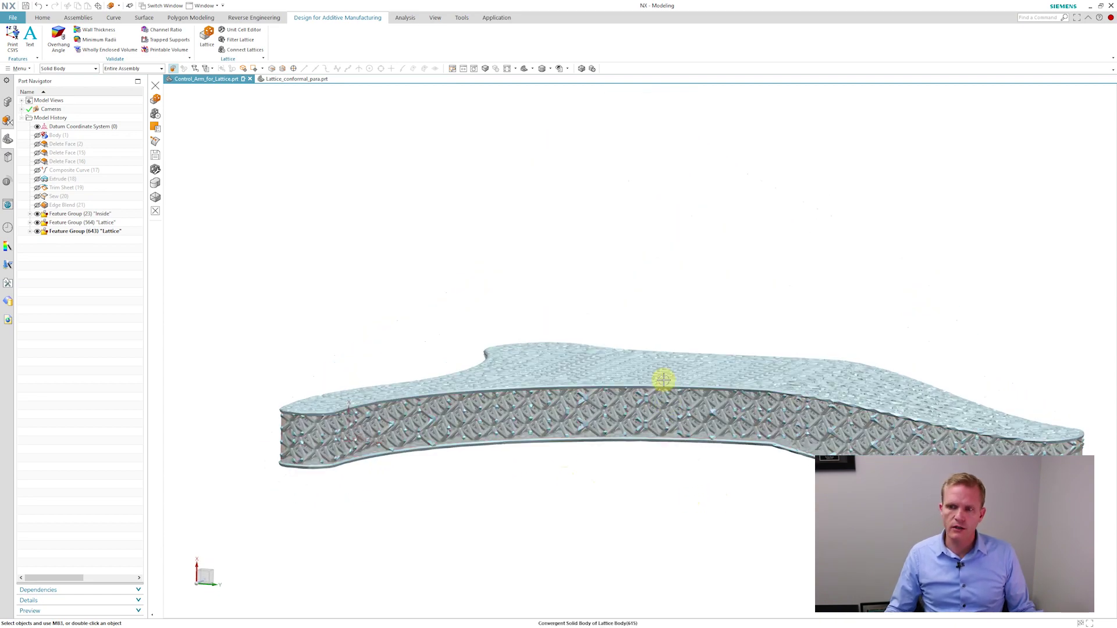
{"action": "left_click", "coordinate": [38, 214]}
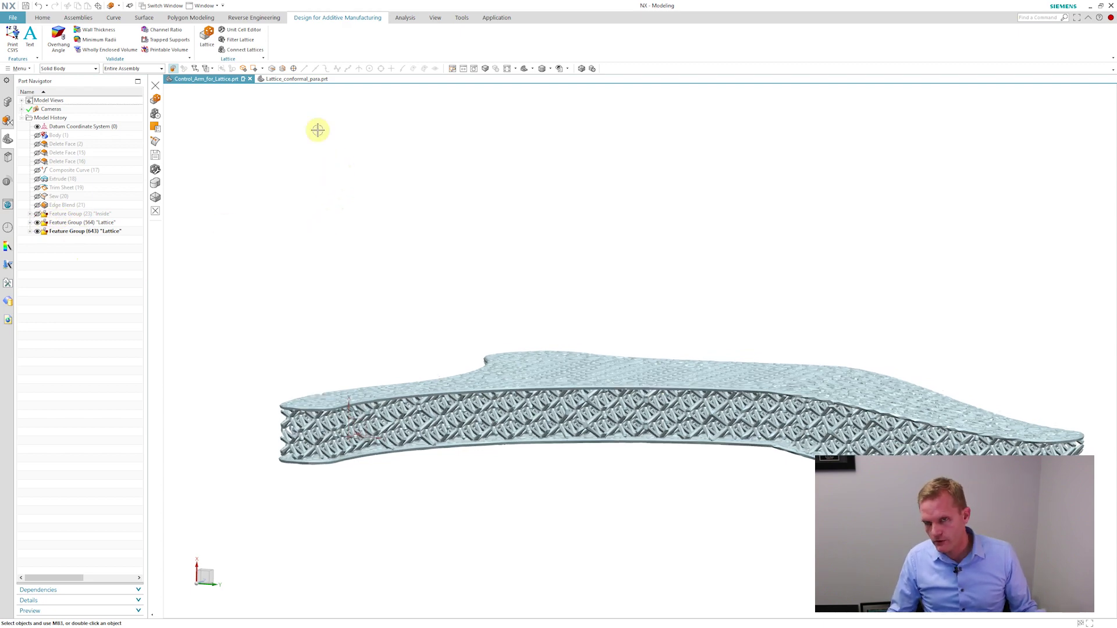
{"action": "left_click", "coordinate": [242, 50]}
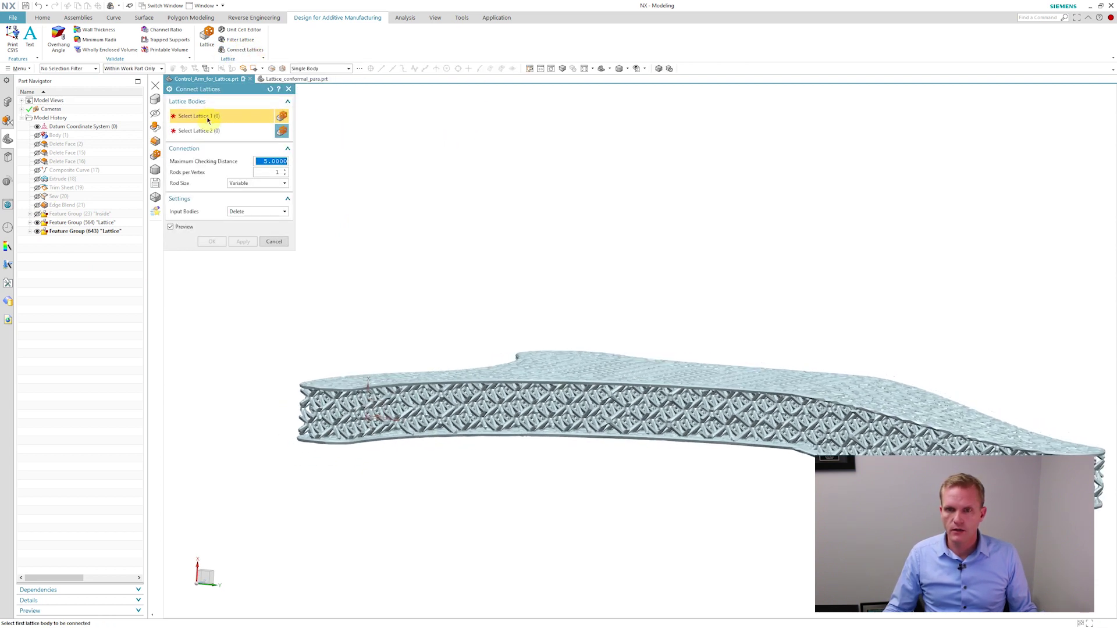
{"action": "left_click", "coordinate": [580, 413]}
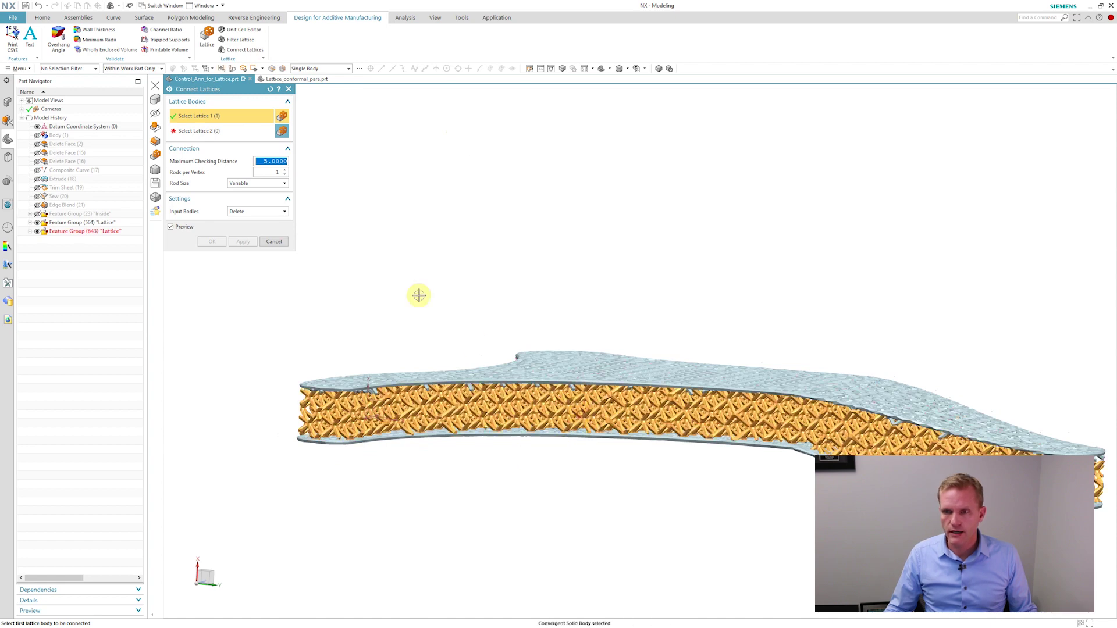
{"action": "left_click", "coordinate": [210, 132]}
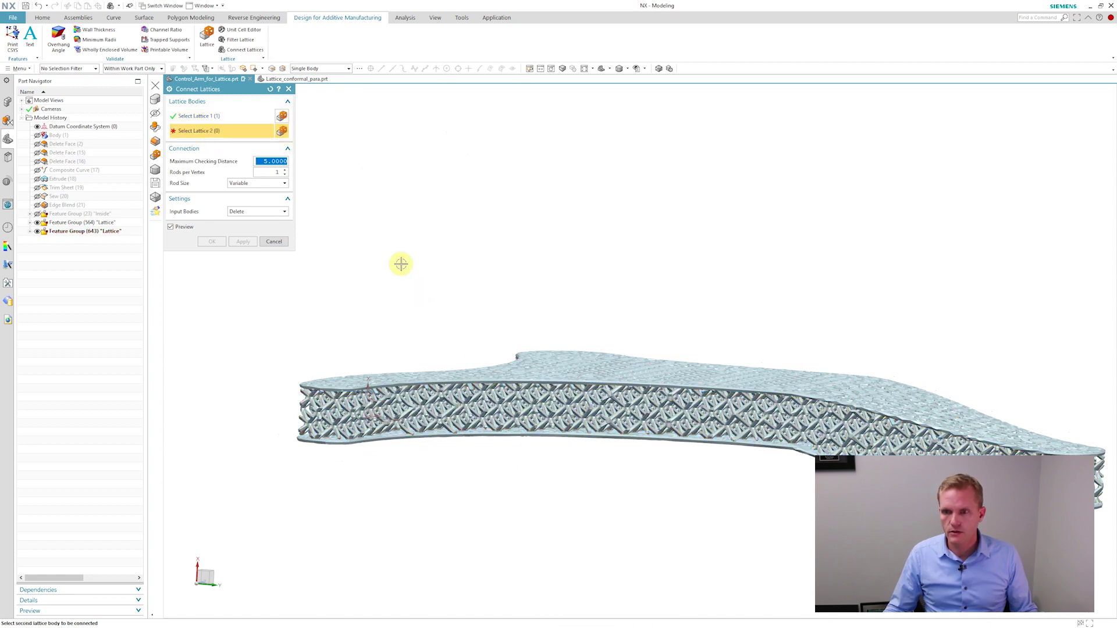
{"action": "left_click", "coordinate": [578, 372]}
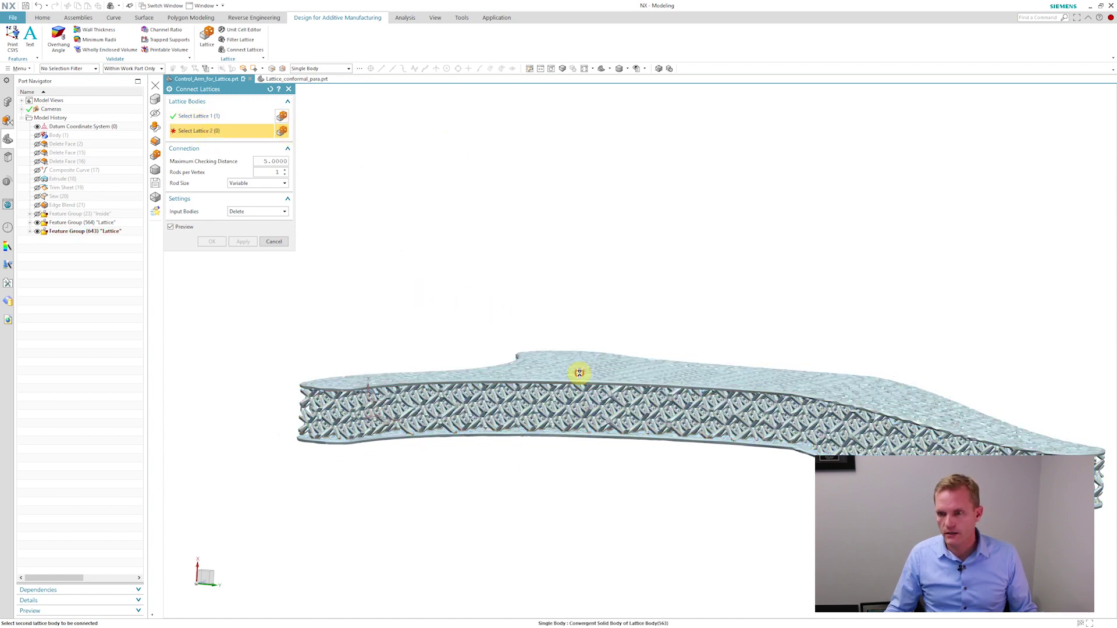
{"action": "left_click", "coordinate": [607, 437]}
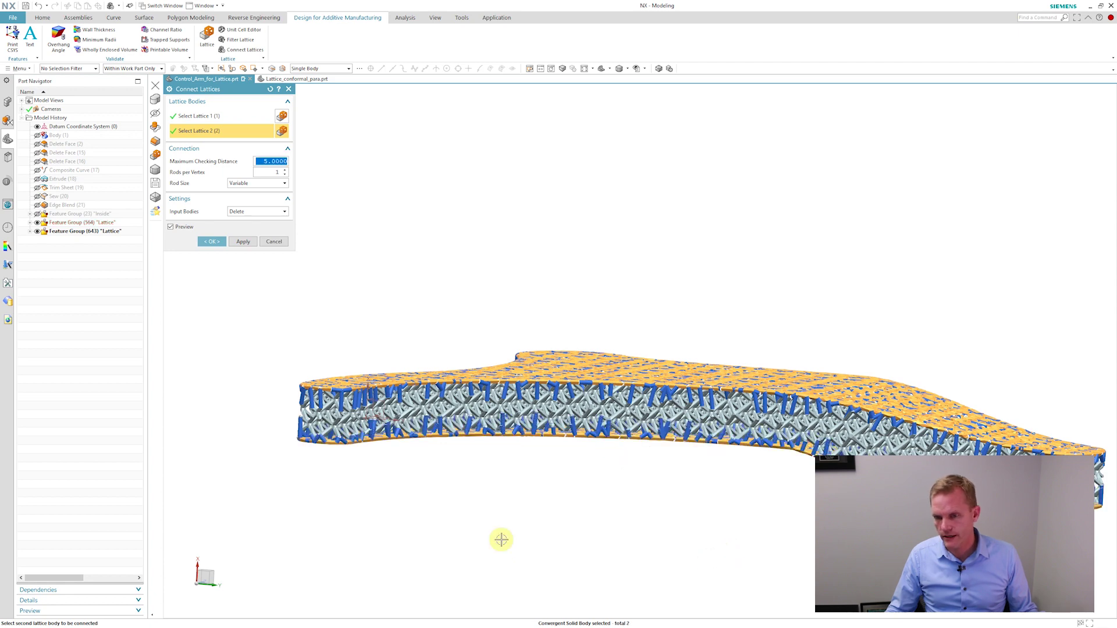
{"action": "middle_click_drag", "start_coordinate": [502, 540], "coordinate": [686, 358]}
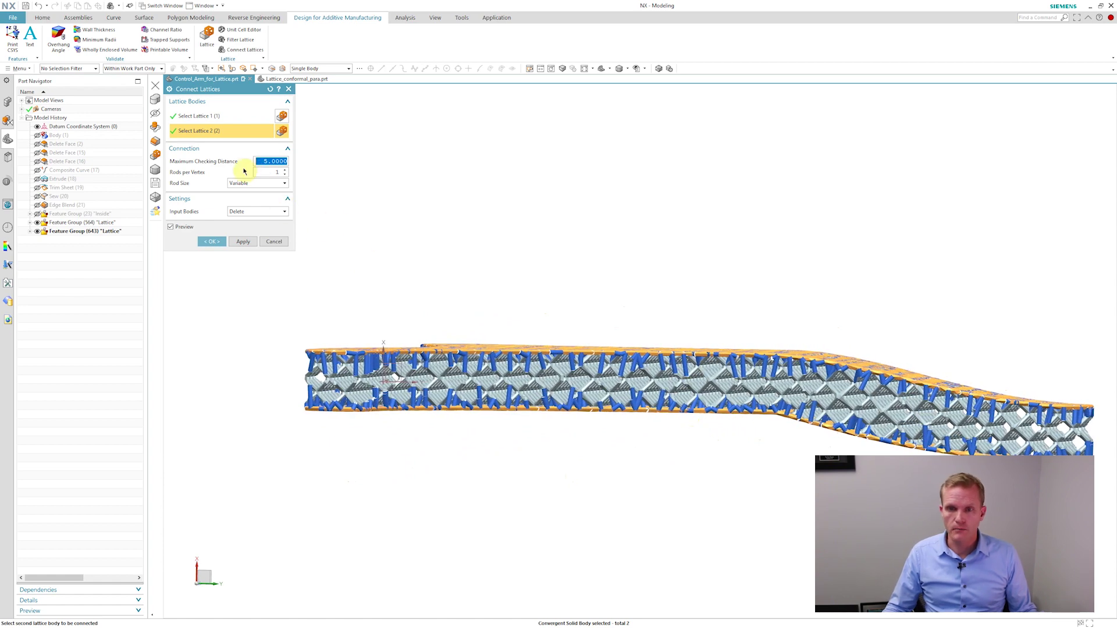
Step: Set the maximum checking distance to 4 and rods per vertex to 3, and inspect the connecting rods up close
{"action": "left_click", "coordinate": [267, 160]}
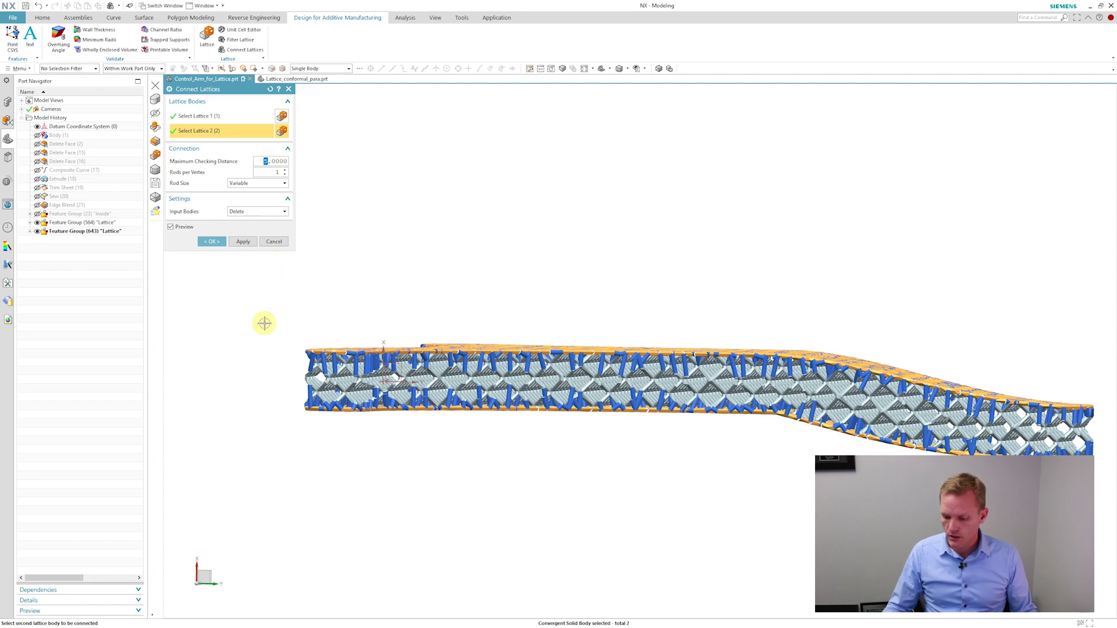
{"action": "type", "text": "6"}
{"action": "key", "text": "Tab"}
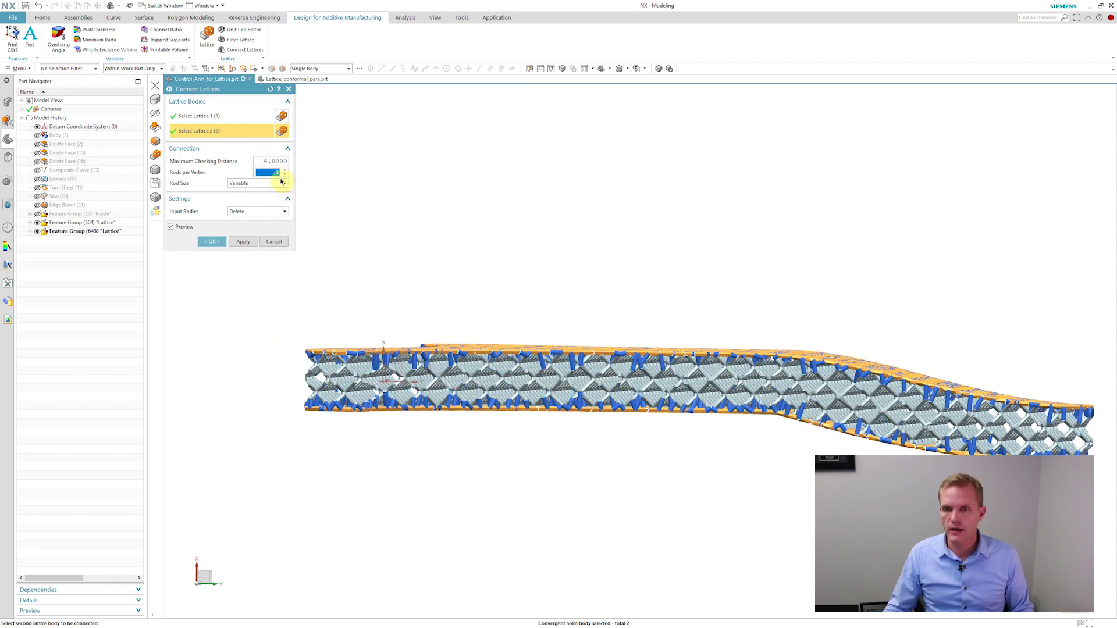
{"action": "key", "text": "Tab"}
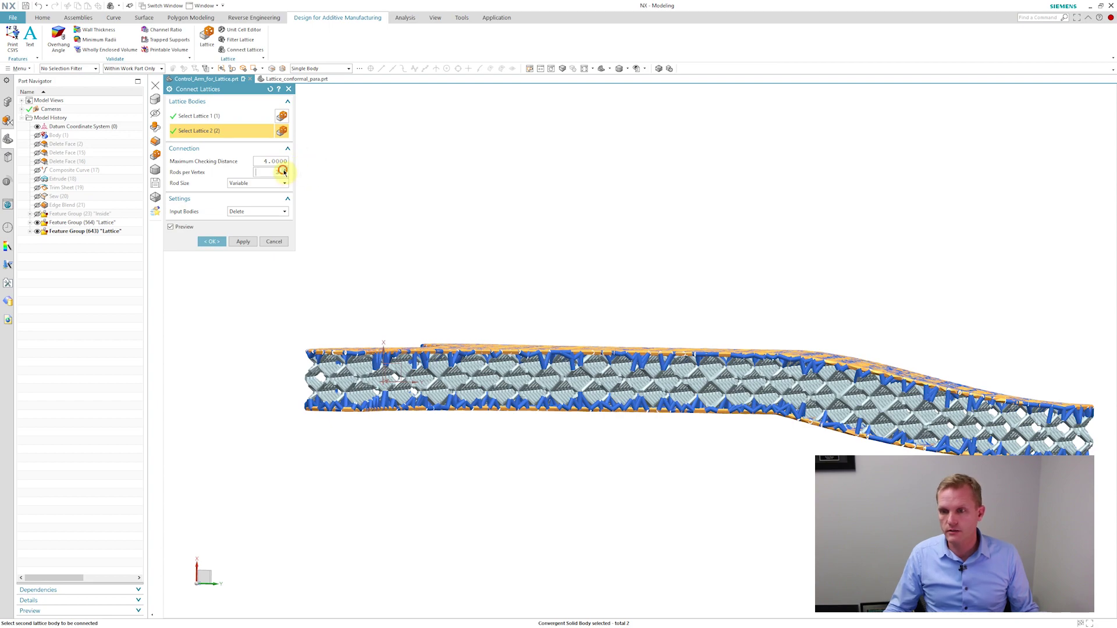
{"action": "middle_click_drag", "start_coordinate": [501, 192], "coordinate": [530, 453]}
{"action": "middle_click_drag", "start_coordinate": [590, 410], "coordinate": [638, 364]}
{"action": "mouse_move", "coordinate": [481, 367]}
{"action": "middle_mouse_down"}
{"action": "mouse_move", "coordinate": [456, 389]}
{"action": "mouse_move", "coordinate": [490, 365]}
{"action": "middle_mouse_up"}
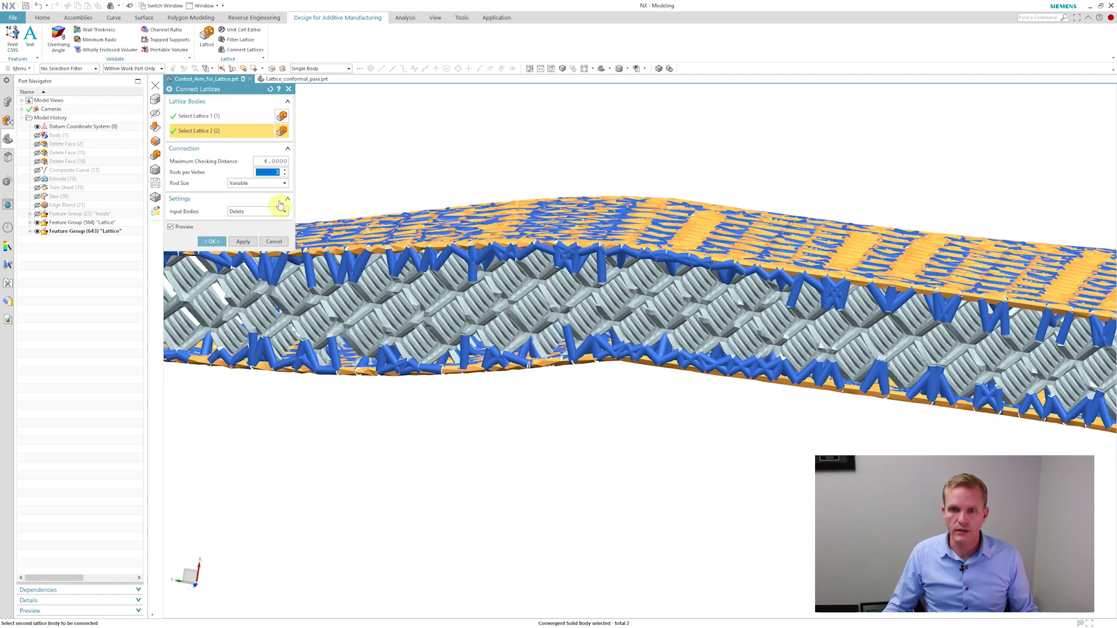
Step: Keep the connecting rod size at Variable and create the connected lattice, deleting the input bodies
{"action": "left_click", "coordinate": [254, 183]}
{"action": "left_click", "coordinate": [238, 200]}
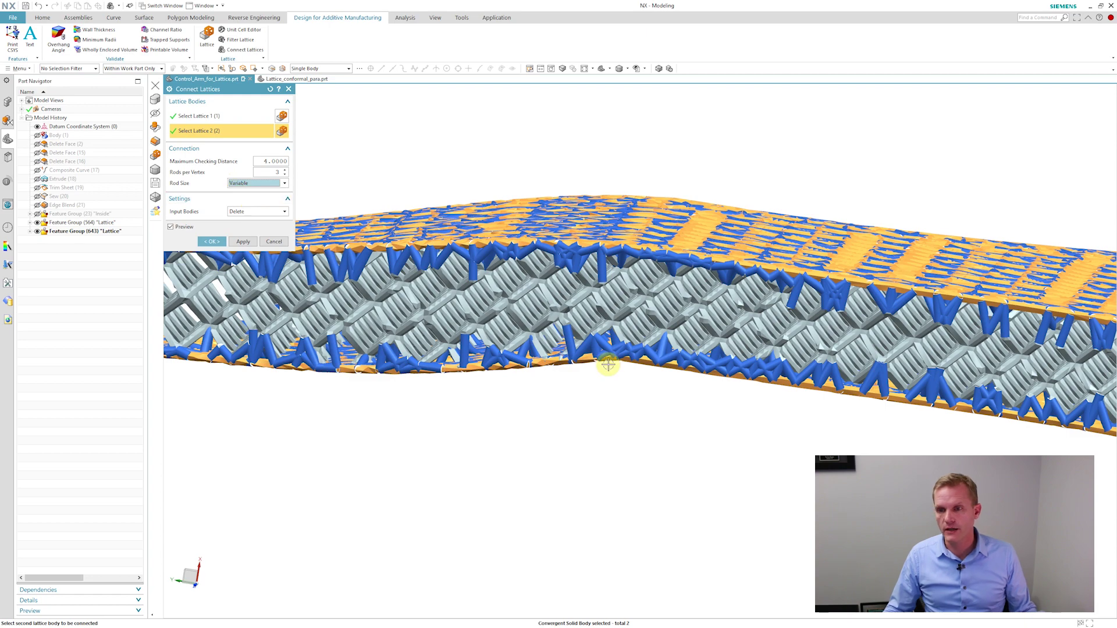
{"action": "middle_click_drag", "start_coordinate": [608, 369], "coordinate": [636, 419]}
{"action": "scroll", "coordinate": [636, 435], "scroll_direction": "down", "scroll_amount": 3}
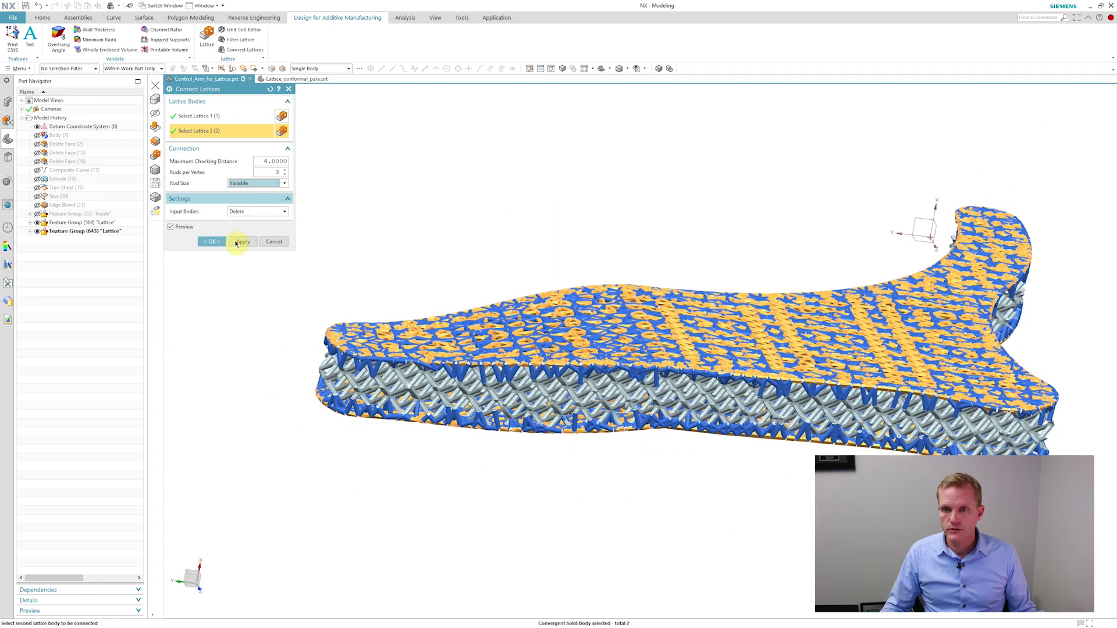
{"action": "left_click", "coordinate": [211, 241]}
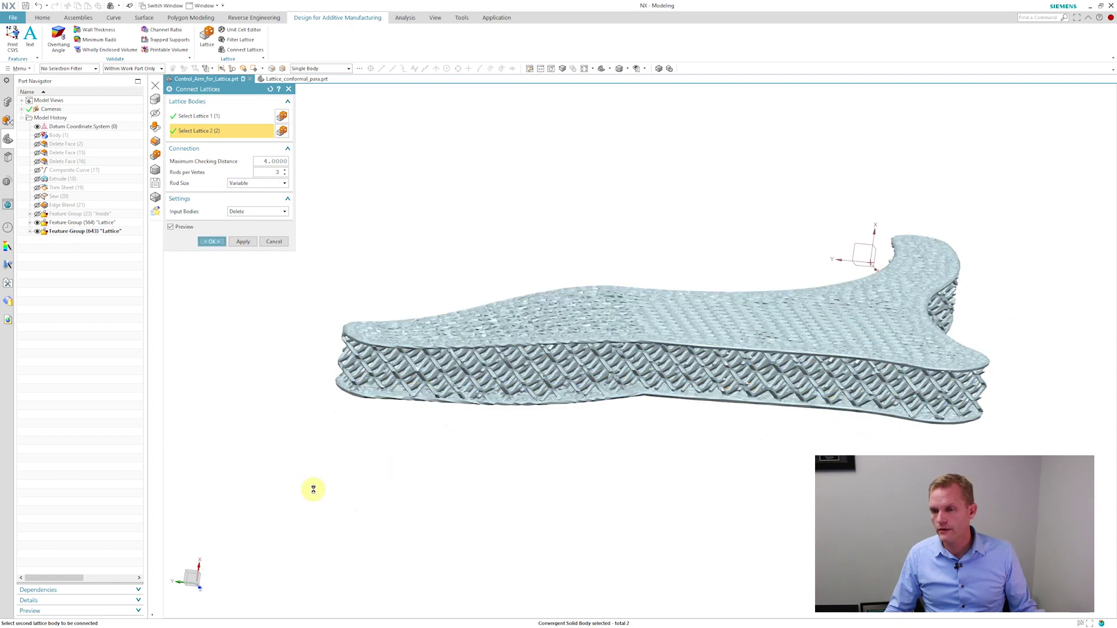
{"action": "middle_click_drag", "start_coordinate": [750, 451], "coordinate": [744, 321]}
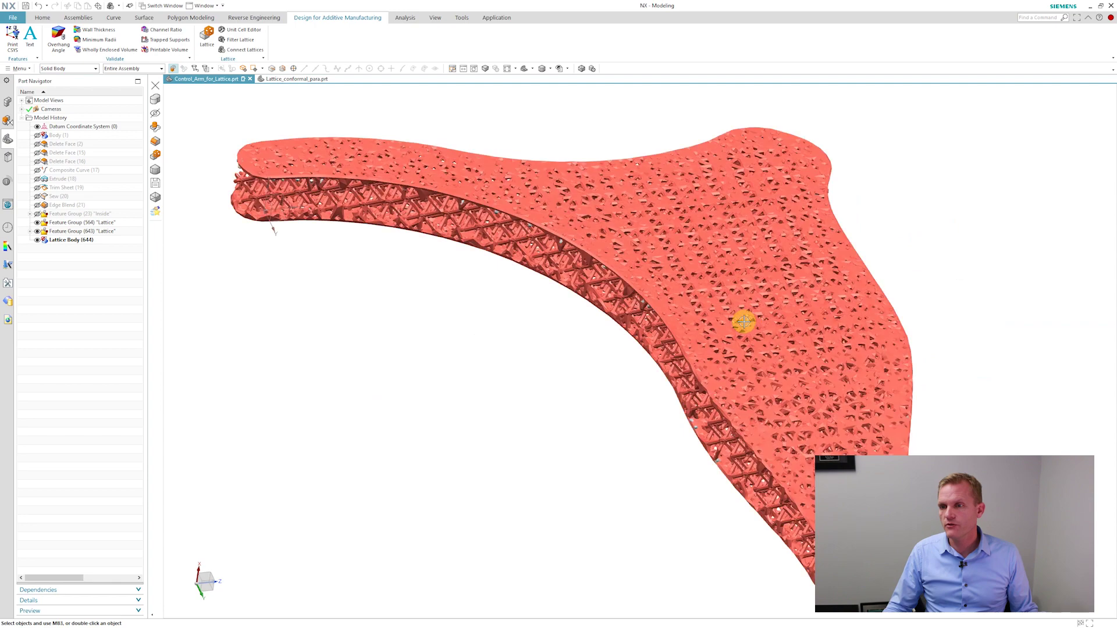
Step: Hide the connected lattice body and delete all the loose rod pieces that remain around it
{"action": "middle_click_drag", "start_coordinate": [584, 377], "coordinate": [145, 303]}
{"action": "left_click", "coordinate": [37, 240]}
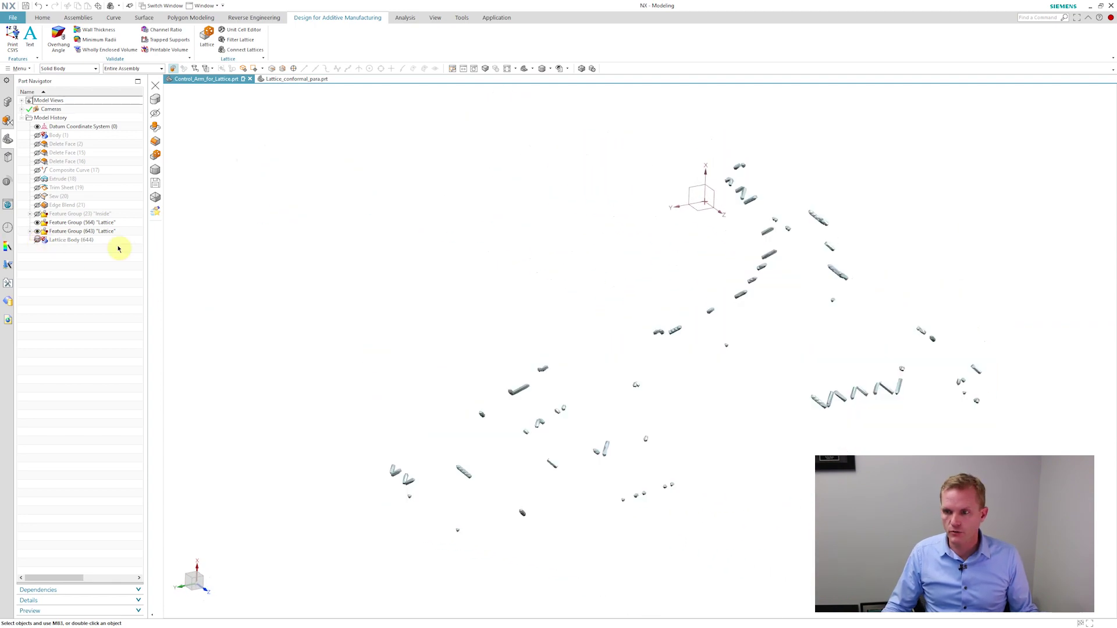
{"action": "middle_click_drag", "start_coordinate": [394, 297], "coordinate": [520, 281]}
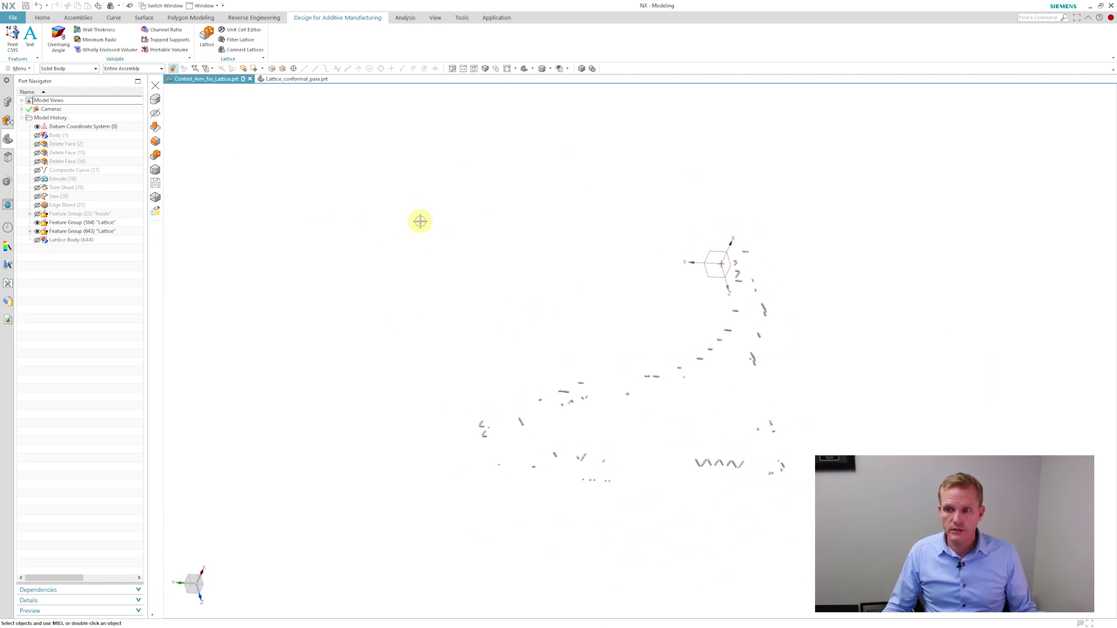
{"action": "left_click_drag", "start_coordinate": [405, 207], "coordinate": [864, 529]}
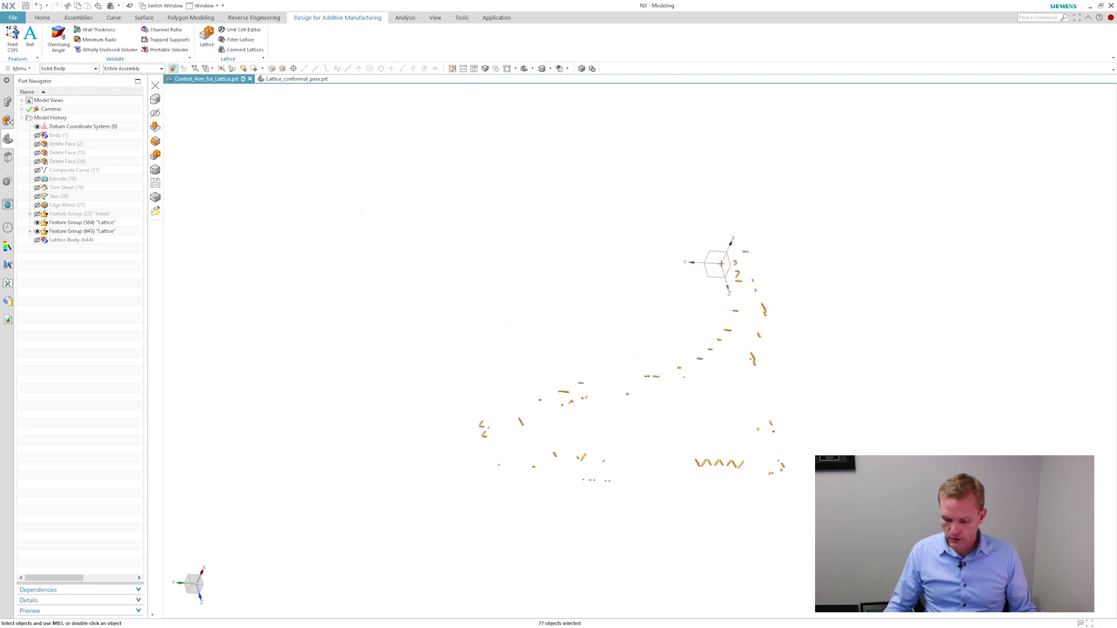
{"action": "key", "text": "Delete"}
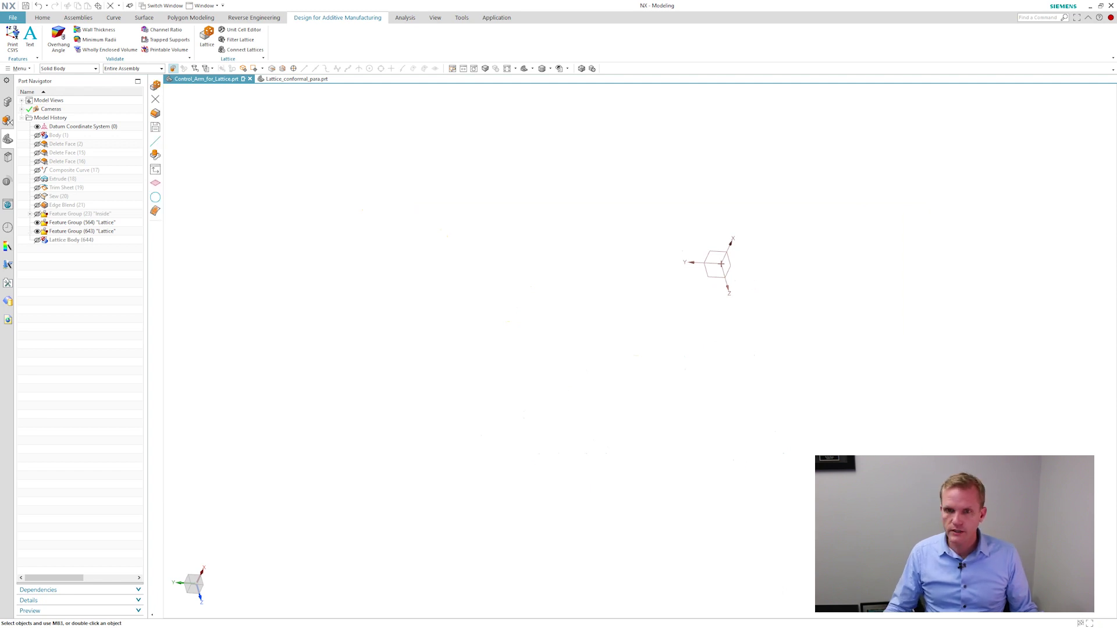
Step: Show the connected lattice and the control arm body again, keep the inside body hidden, and inspect the filled pocket
{"action": "left_click", "coordinate": [46, 243]}
{"action": "middle_click_drag", "start_coordinate": [212, 304], "coordinate": [645, 382]}
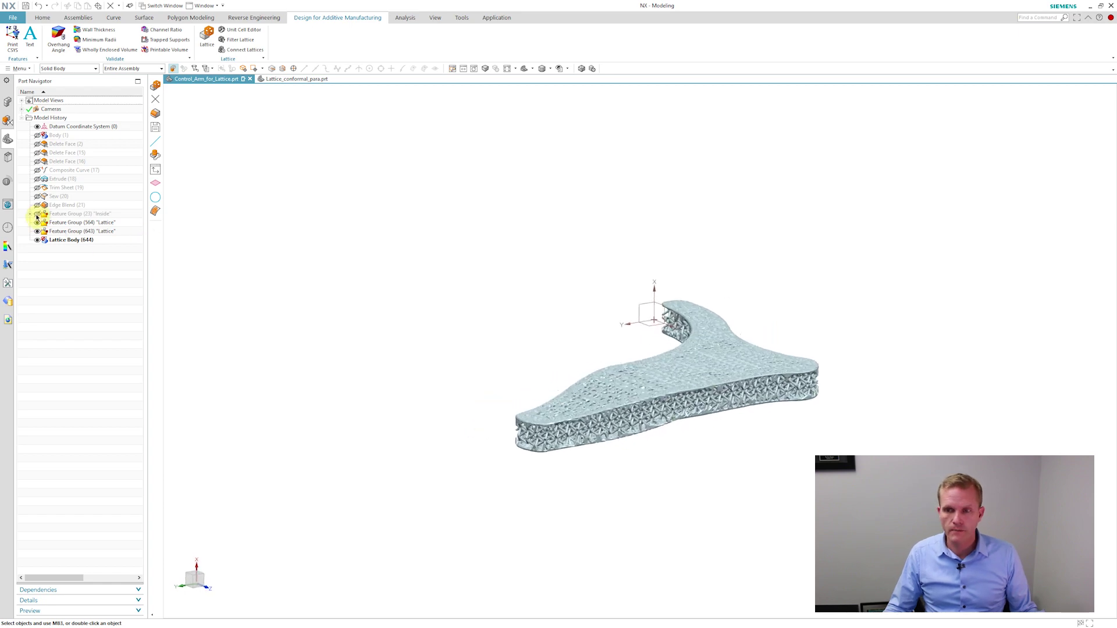
{"action": "left_click", "coordinate": [37, 214]}
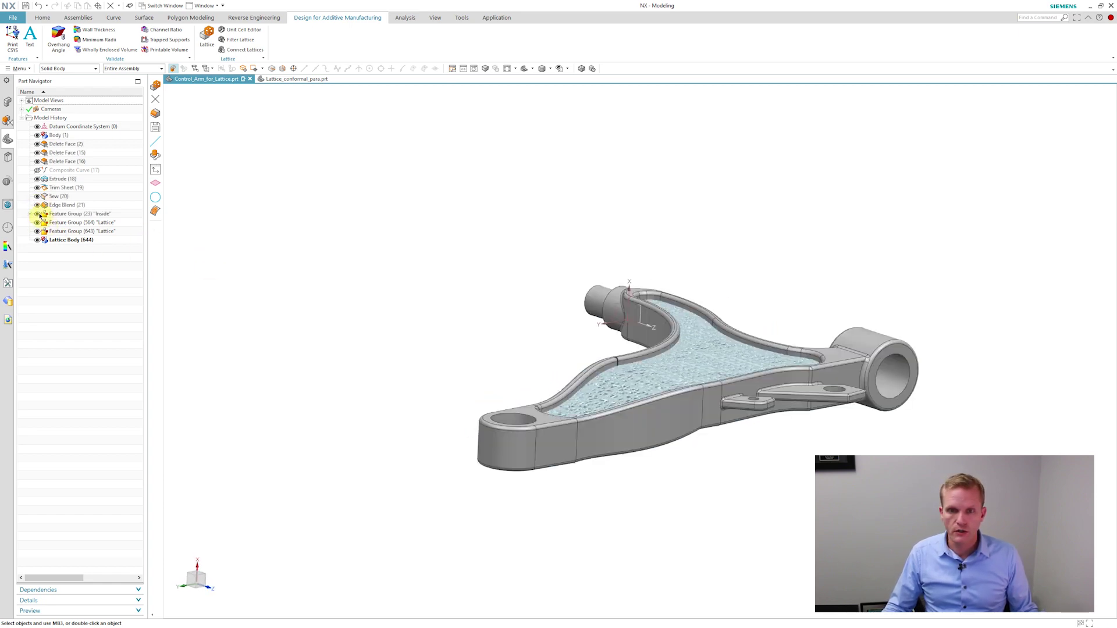
{"action": "middle_click_drag", "start_coordinate": [313, 340], "coordinate": [787, 374]}
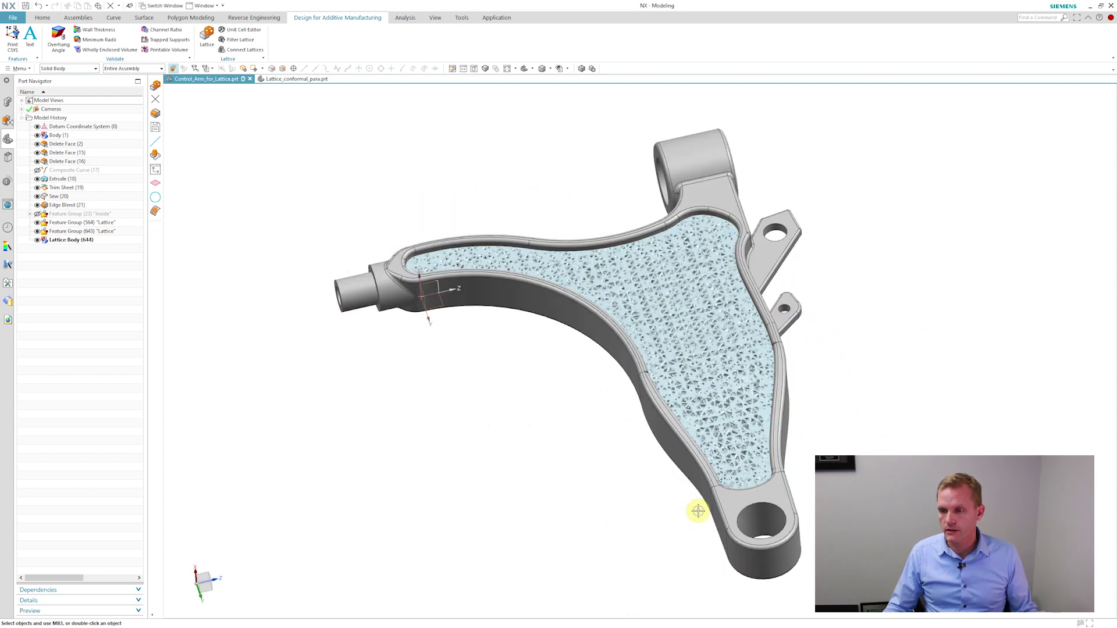
{"action": "middle_click_drag", "start_coordinate": [698, 512], "coordinate": [608, 358]}
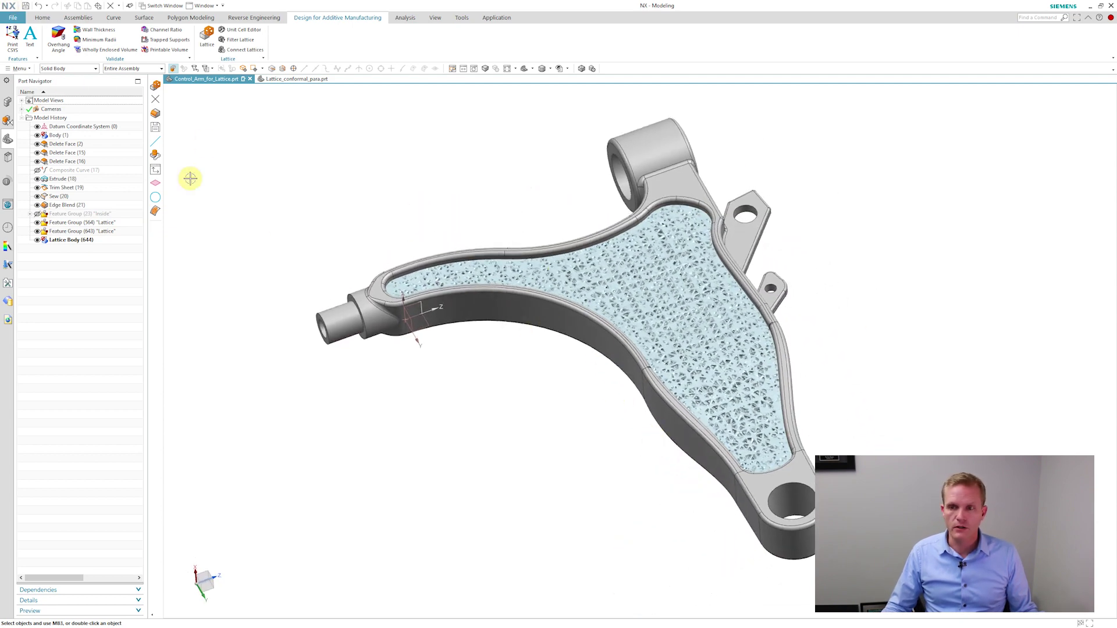
{"action": "middle_click_drag", "start_coordinate": [566, 452], "coordinate": [900, 275]}
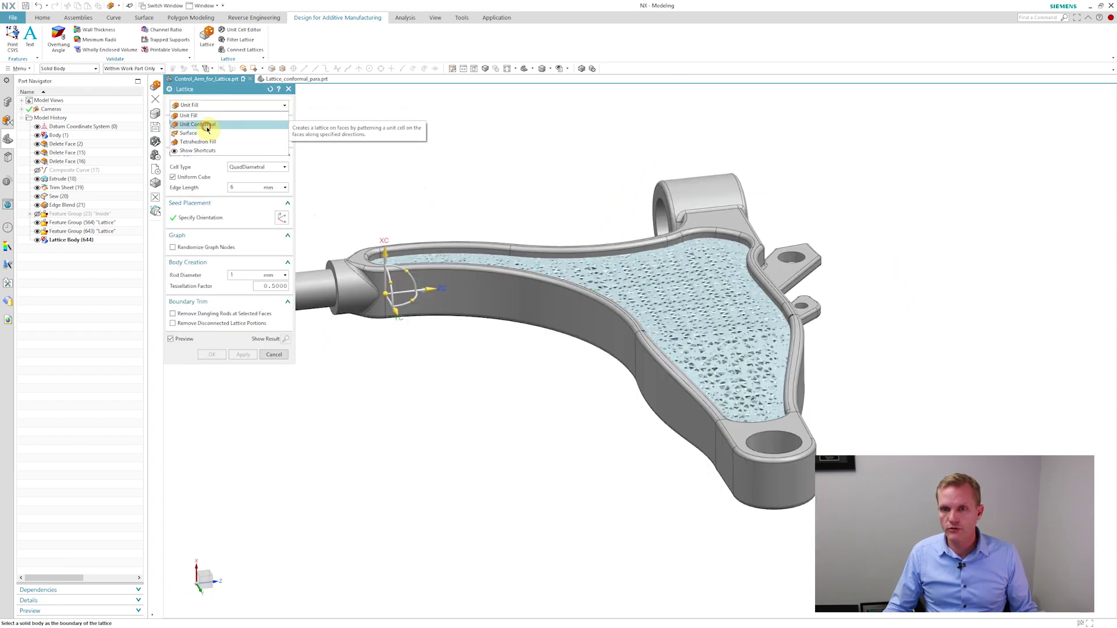
{"action": "left_click", "coordinate": [208, 129]}
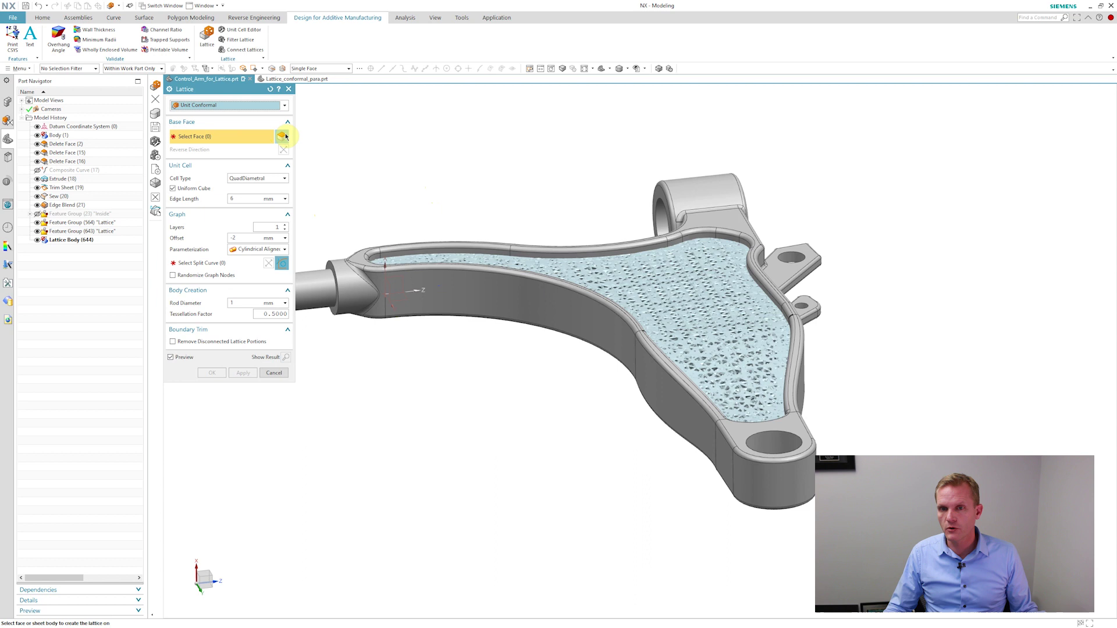
{"action": "left_click", "coordinate": [273, 373]}
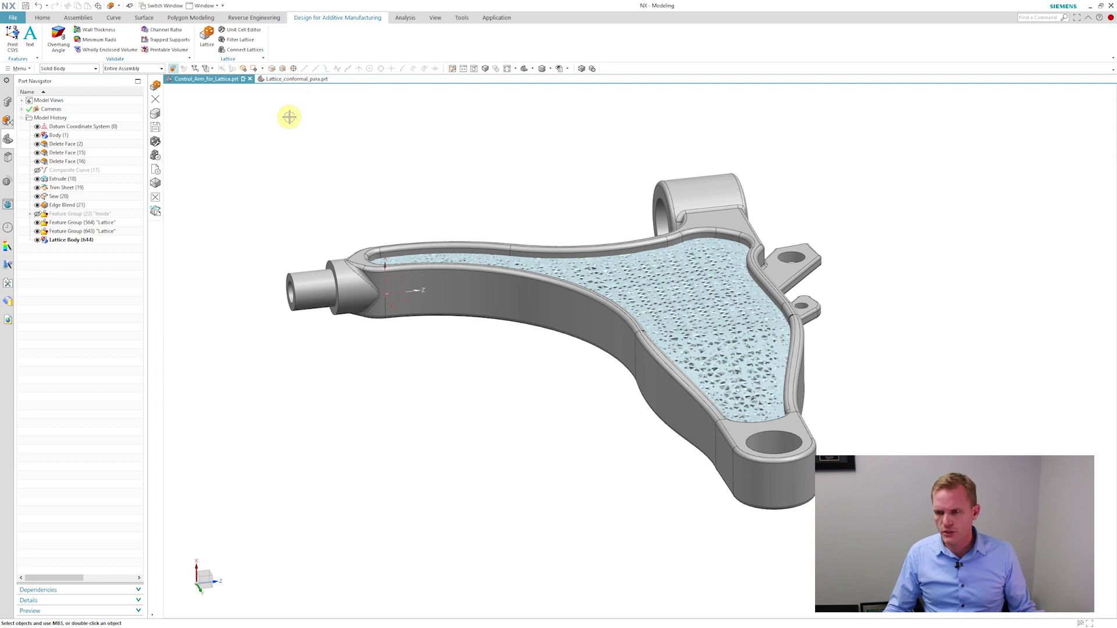
Step: Switch to the Lattice_conformal_para.prt part and examine the recessed side band between its two shell halves from several sides
{"action": "left_click", "coordinate": [289, 80]}
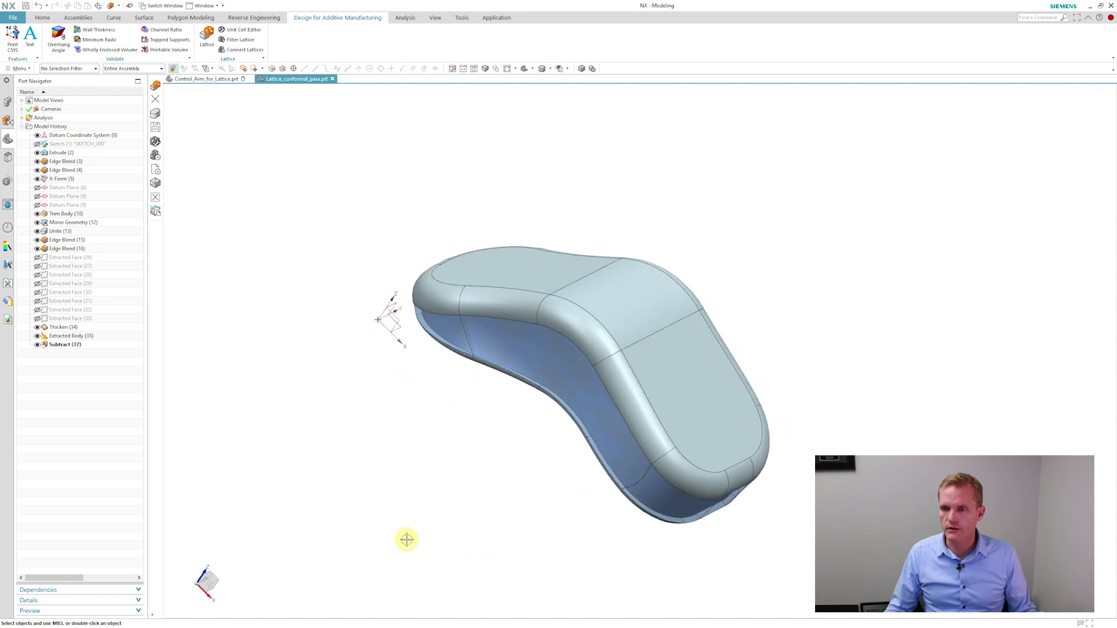
{"action": "middle_click_drag", "start_coordinate": [403, 539], "coordinate": [569, 379]}
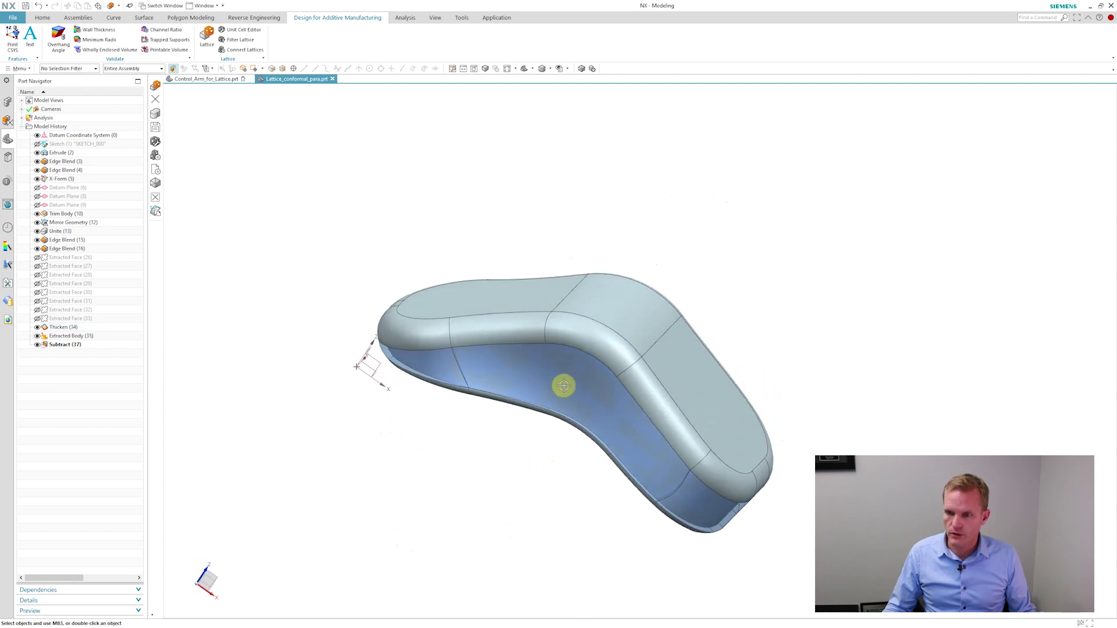
{"action": "middle_click_drag", "start_coordinate": [564, 385], "coordinate": [815, 617]}
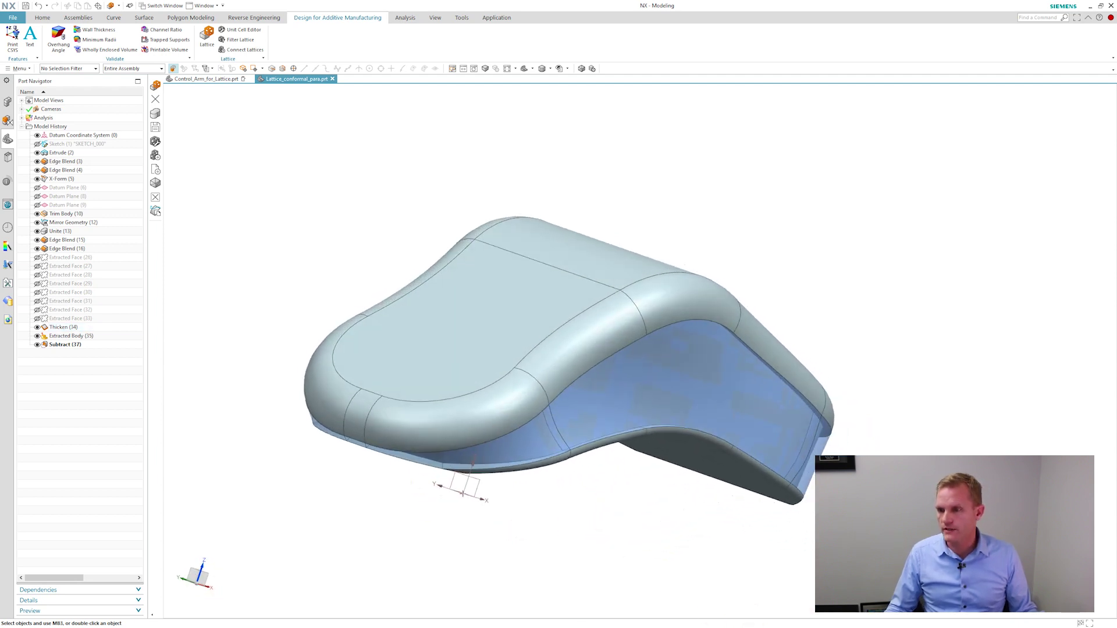
{"action": "left_click", "coordinate": [814, 458]}
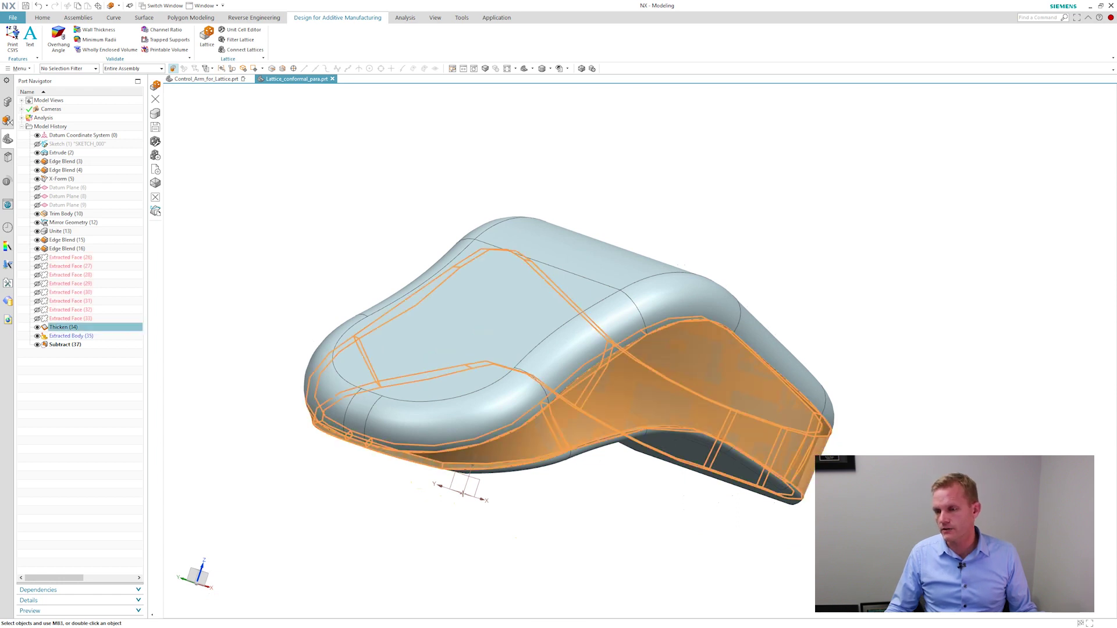
{"action": "key", "text": "Escape"}
{"action": "middle_click_drag", "start_coordinate": [814, 457], "coordinate": [473, 429]}
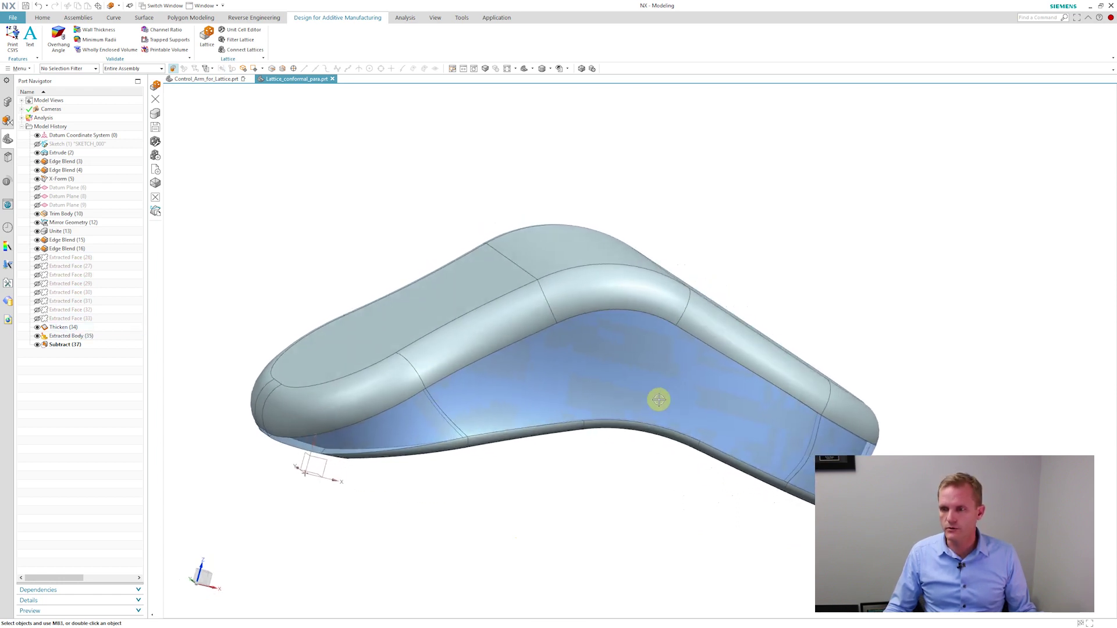
{"action": "middle_click_drag", "start_coordinate": [658, 400], "coordinate": [629, 386]}
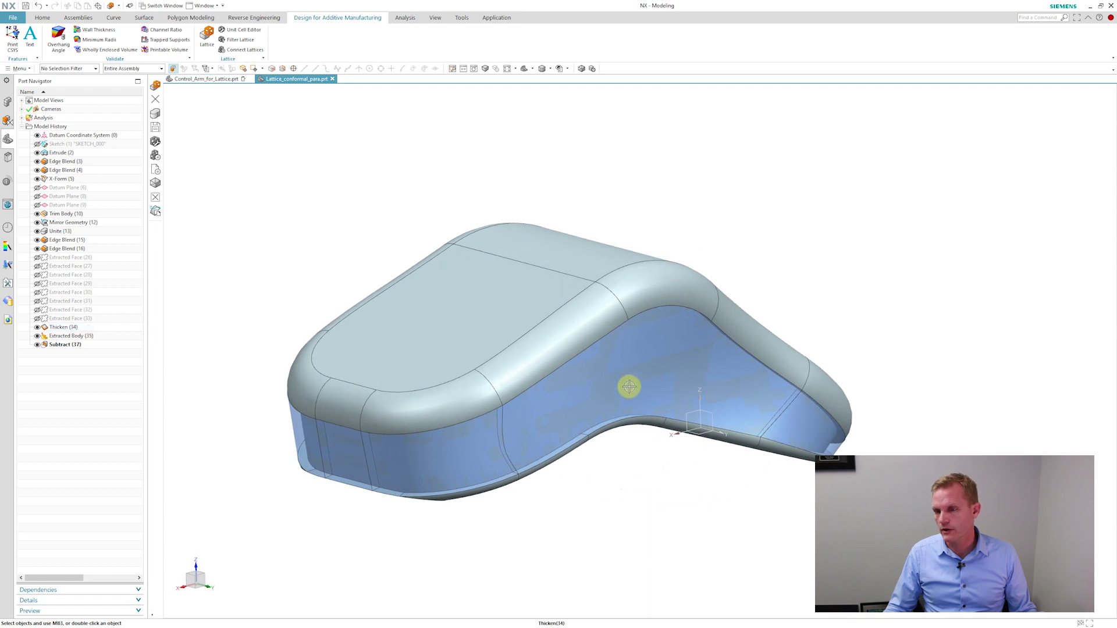
{"action": "middle_click_drag", "start_coordinate": [428, 455], "coordinate": [751, 408]}
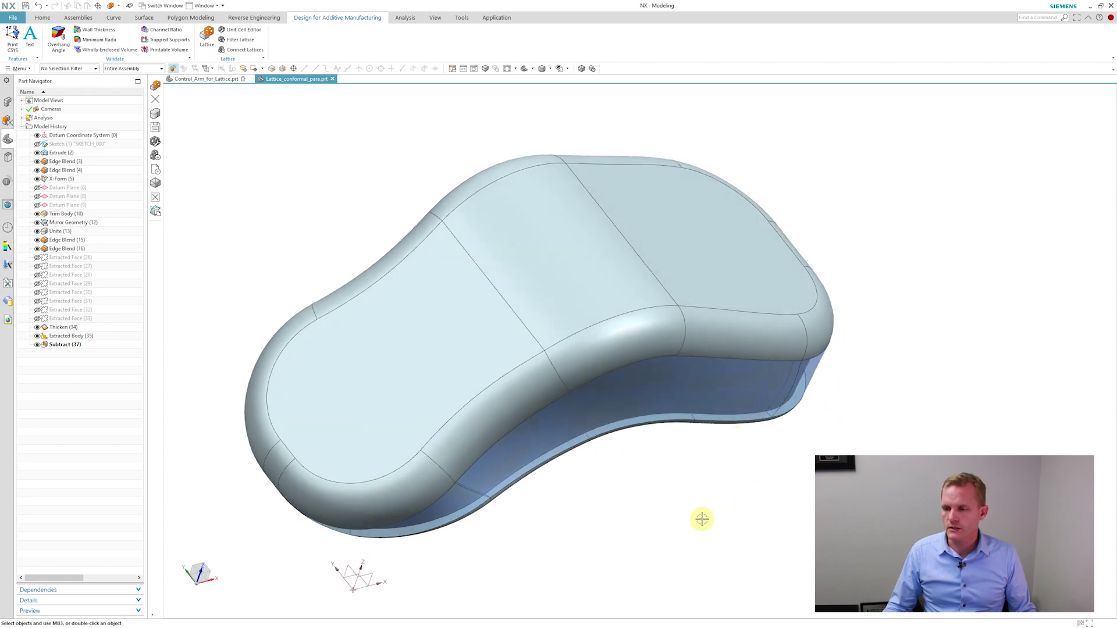
{"action": "middle_click_drag", "start_coordinate": [702, 519], "coordinate": [829, 437]}
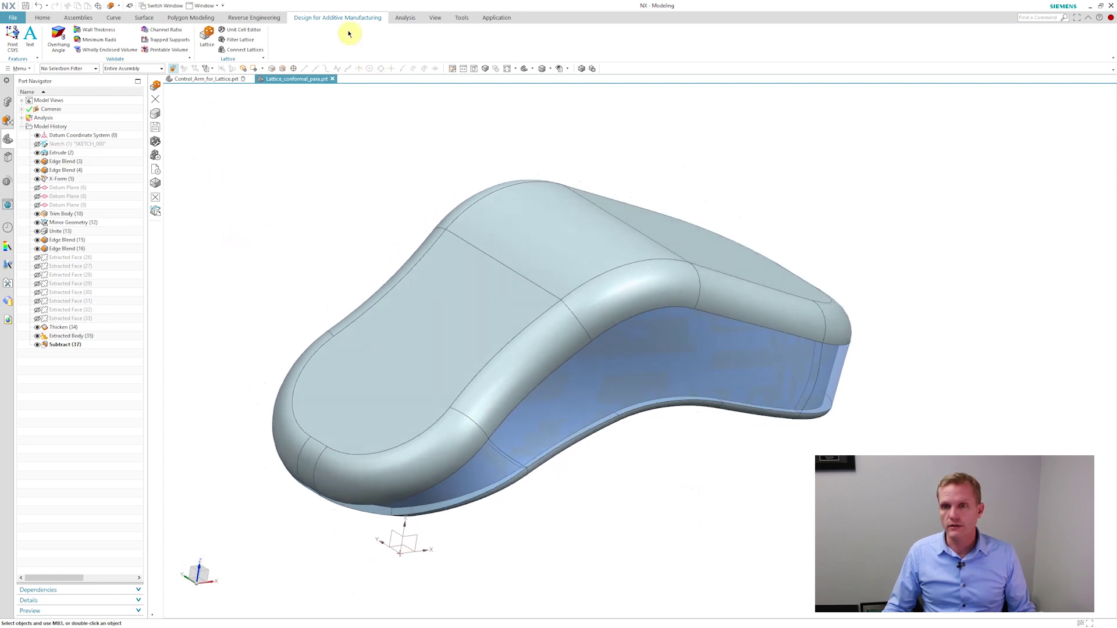
Step: Start a Unit Conformal lattice on all outer side faces of the thickened band, using Automatic parameterization
{"action": "left_click", "coordinate": [207, 39]}
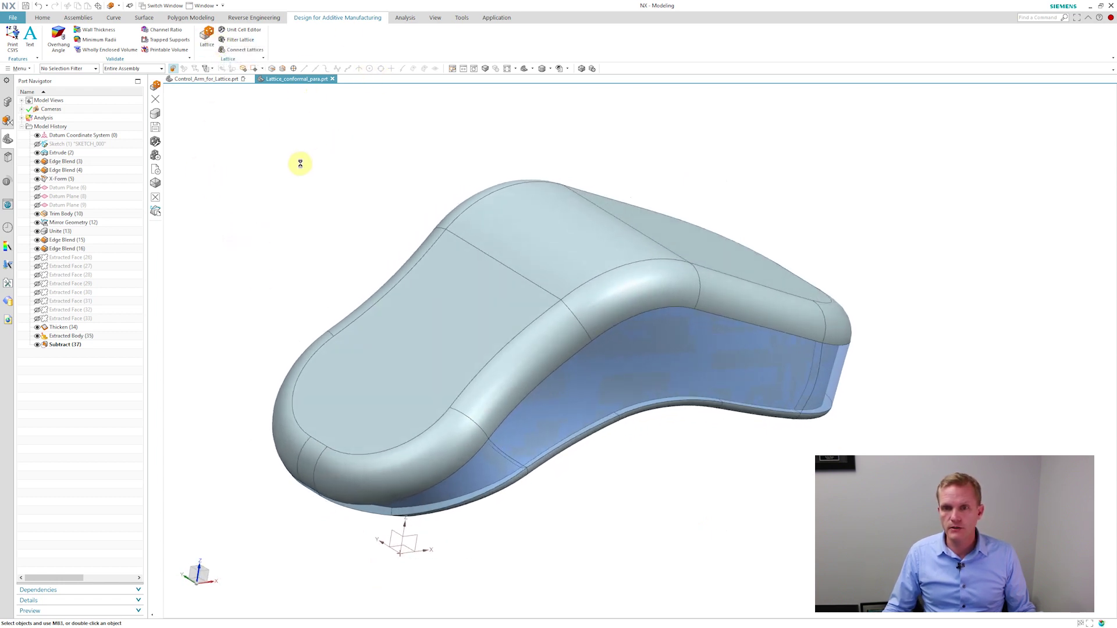
{"action": "left_click", "coordinate": [285, 105]}
{"action": "left_click", "coordinate": [193, 125]}
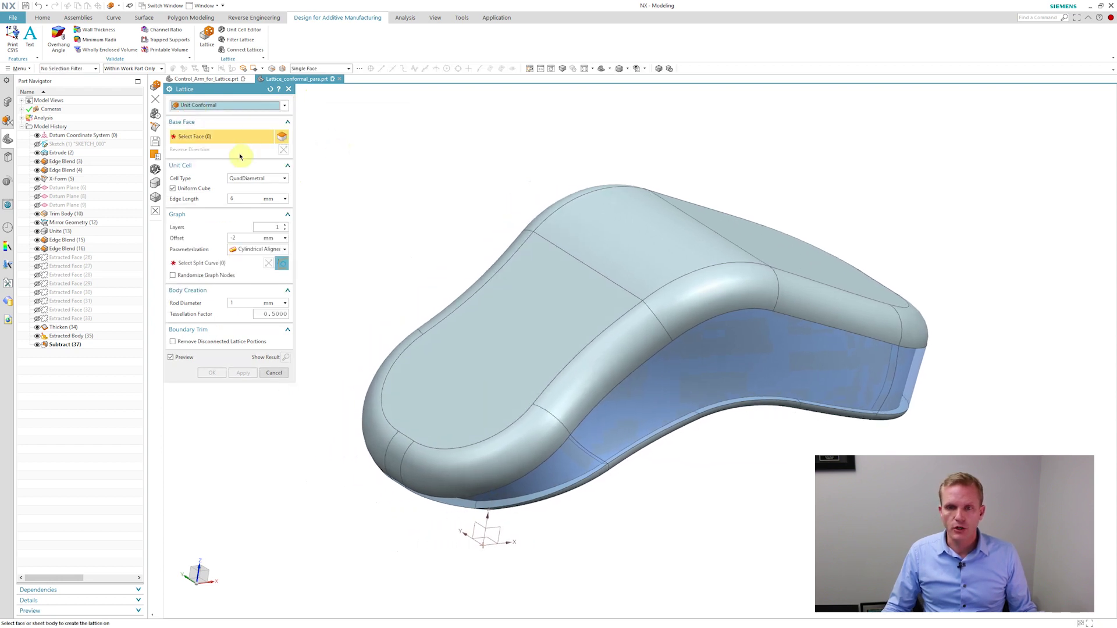
{"action": "left_click", "coordinate": [687, 367]}
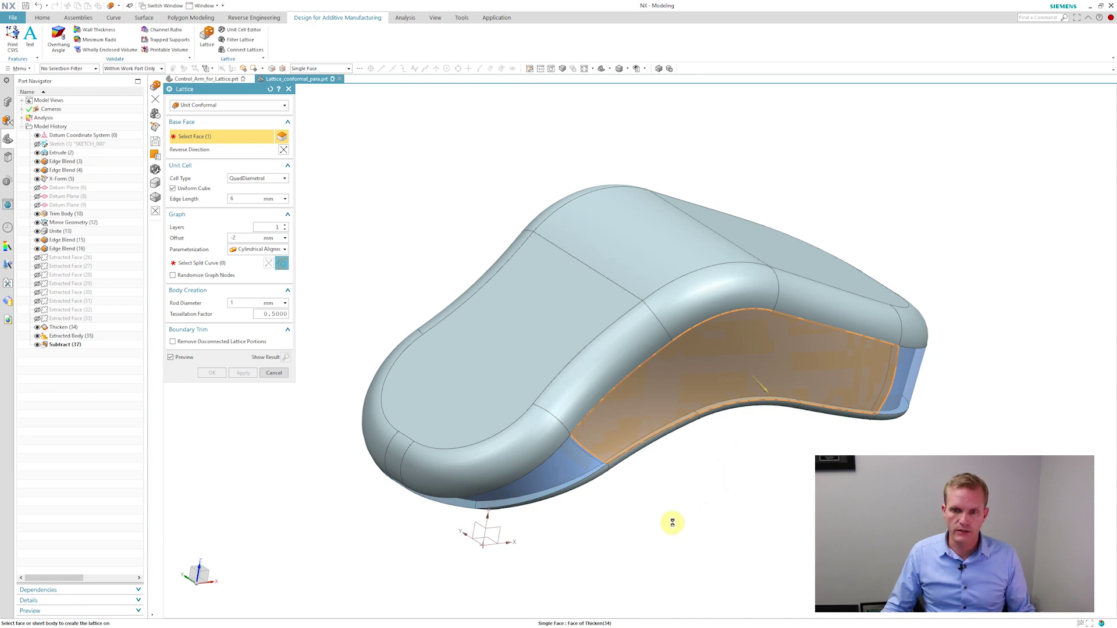
{"action": "middle_click_drag", "start_coordinate": [737, 504], "coordinate": [369, 378]}
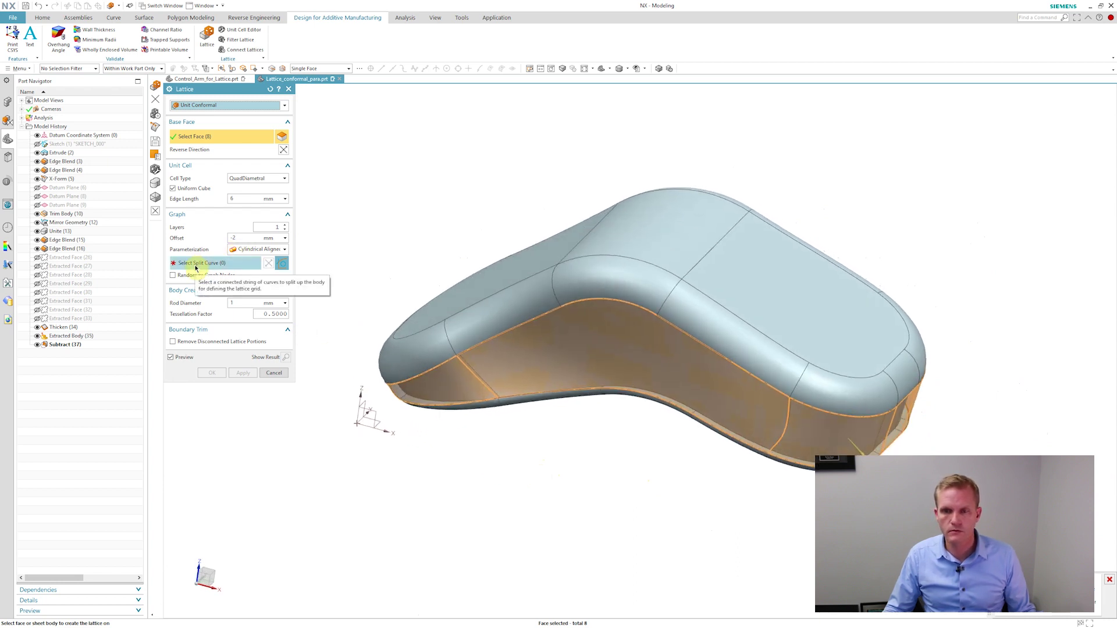
{"action": "left_click", "coordinate": [255, 250]}
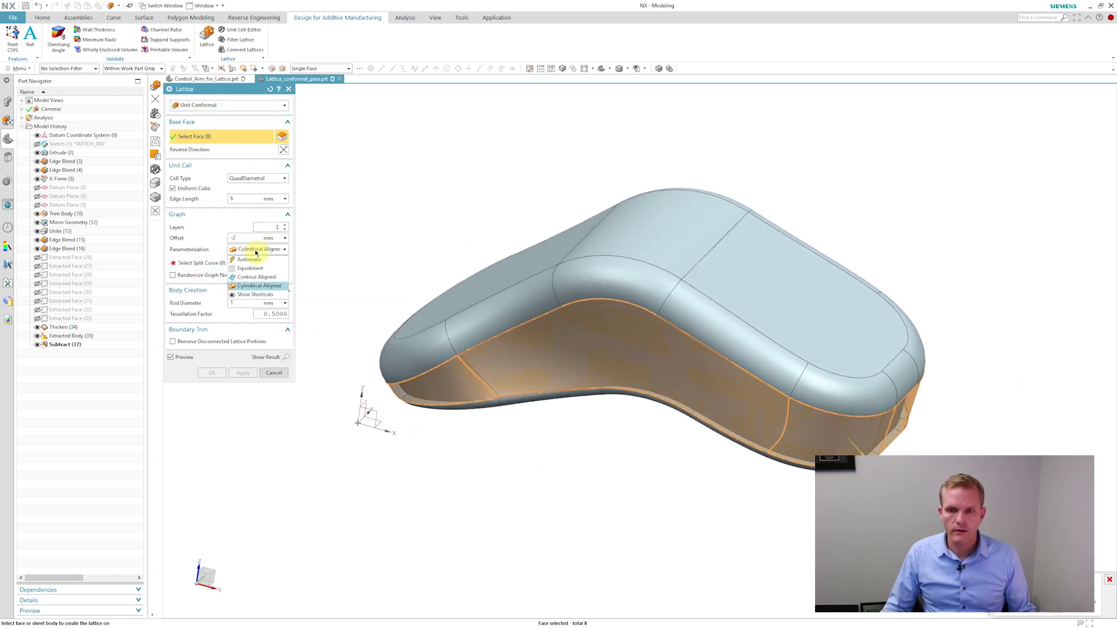
{"action": "left_click", "coordinate": [251, 259]}
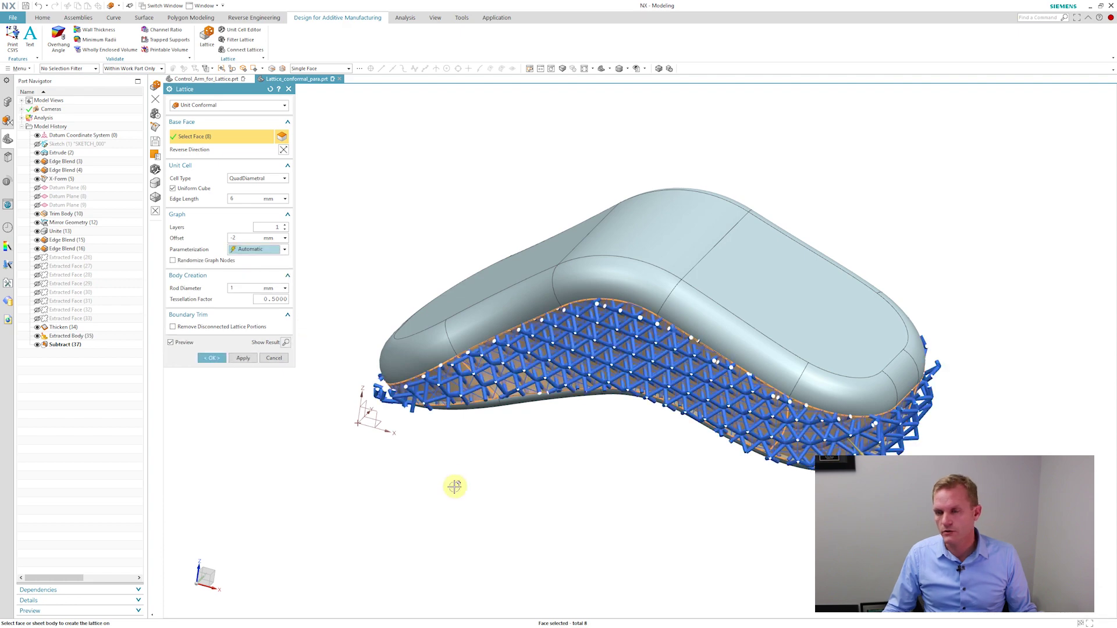
{"action": "key", "text": "ctrl+alt+t"}
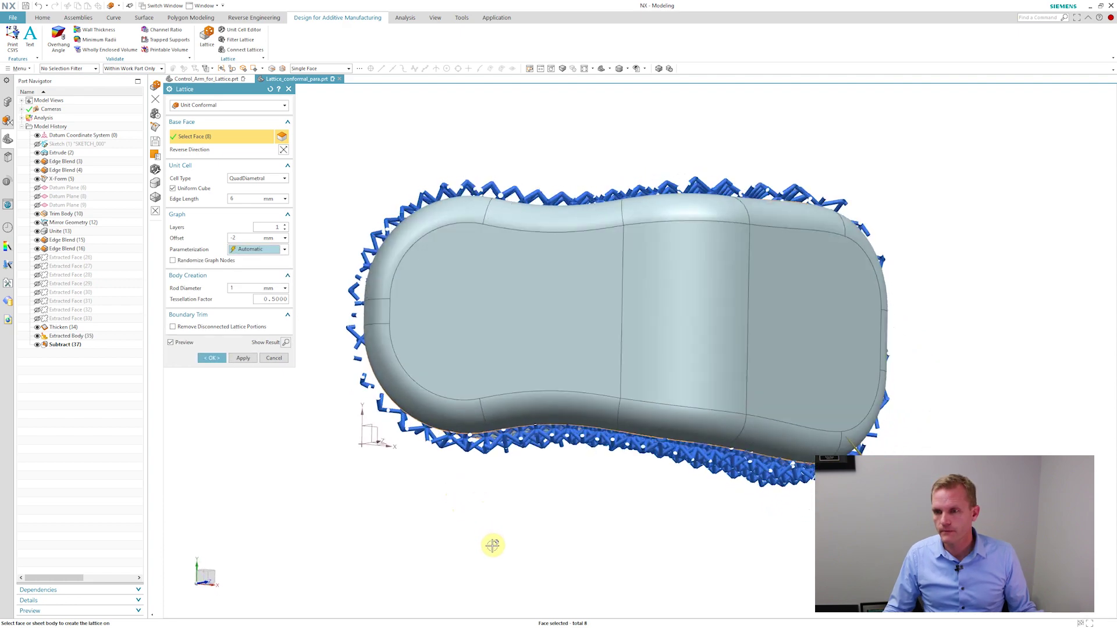
{"action": "middle_click_drag", "start_coordinate": [485, 536], "coordinate": [219, 194]}
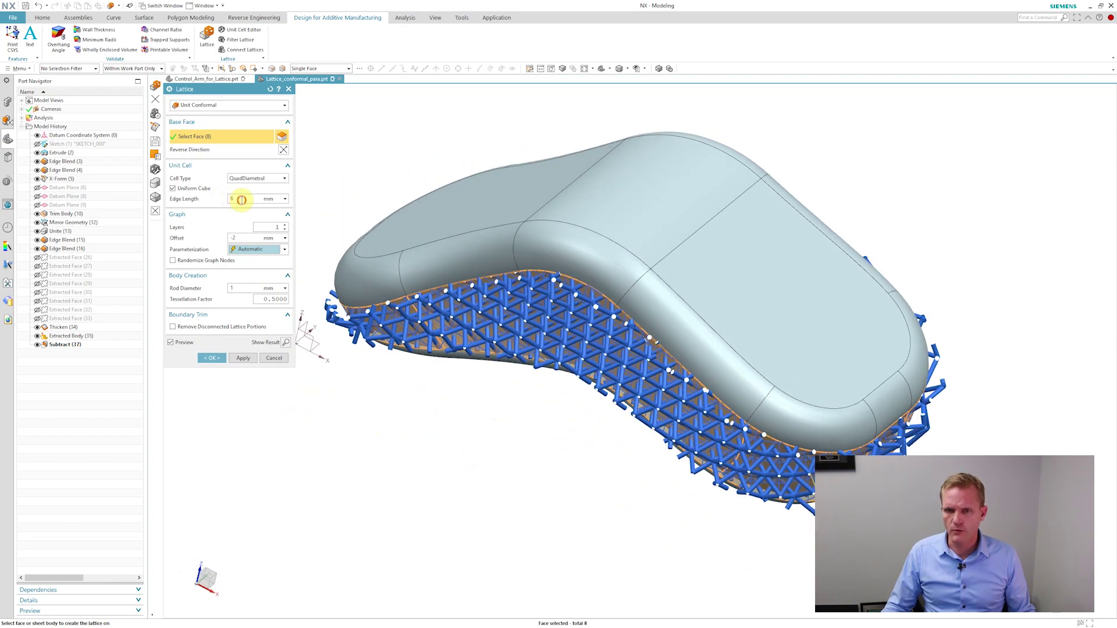
Step: Set the lattice's edge length to 2 mm and offset to -2.5 mm, and hide the bodies surrounding the thickened band
{"action": "double_click", "coordinate": [241, 198]}
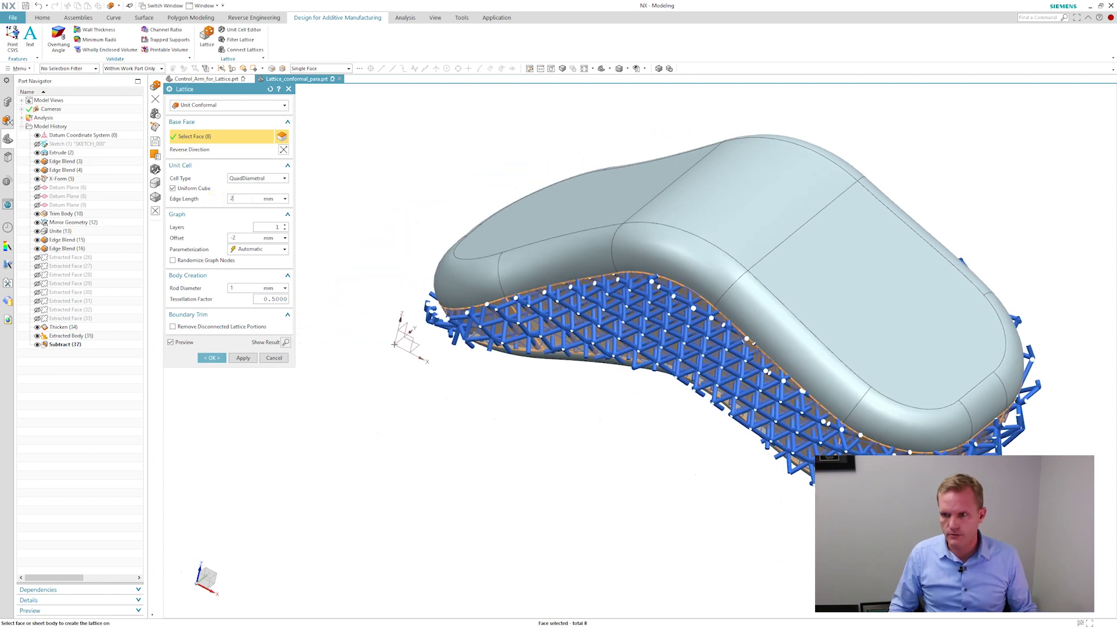
{"action": "key", "text": "Tab"}
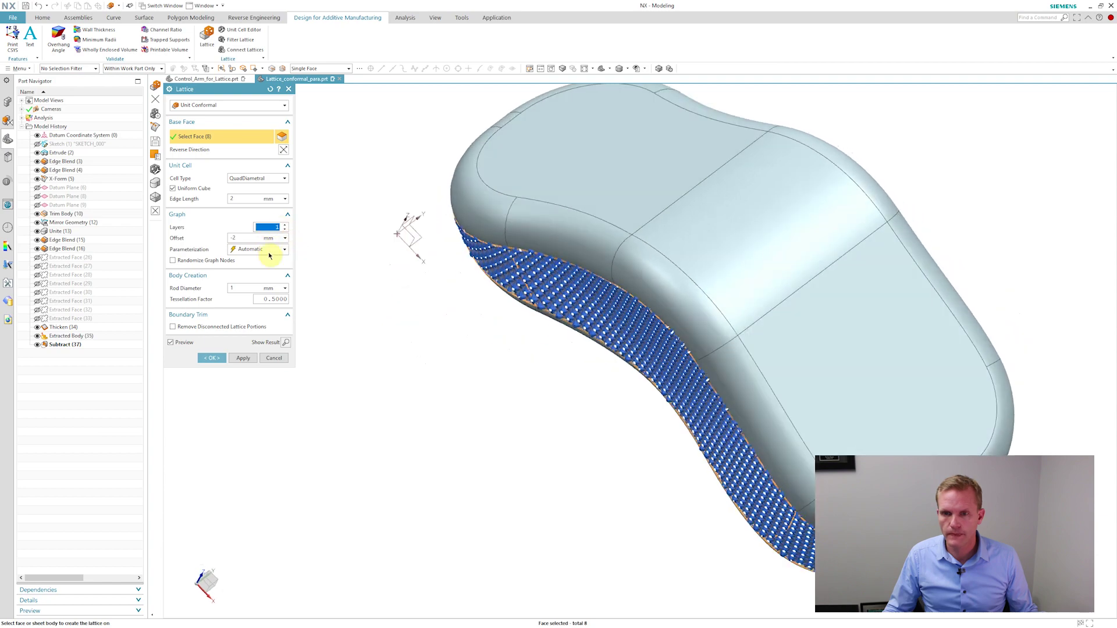
{"action": "left_click", "coordinate": [37, 248]}
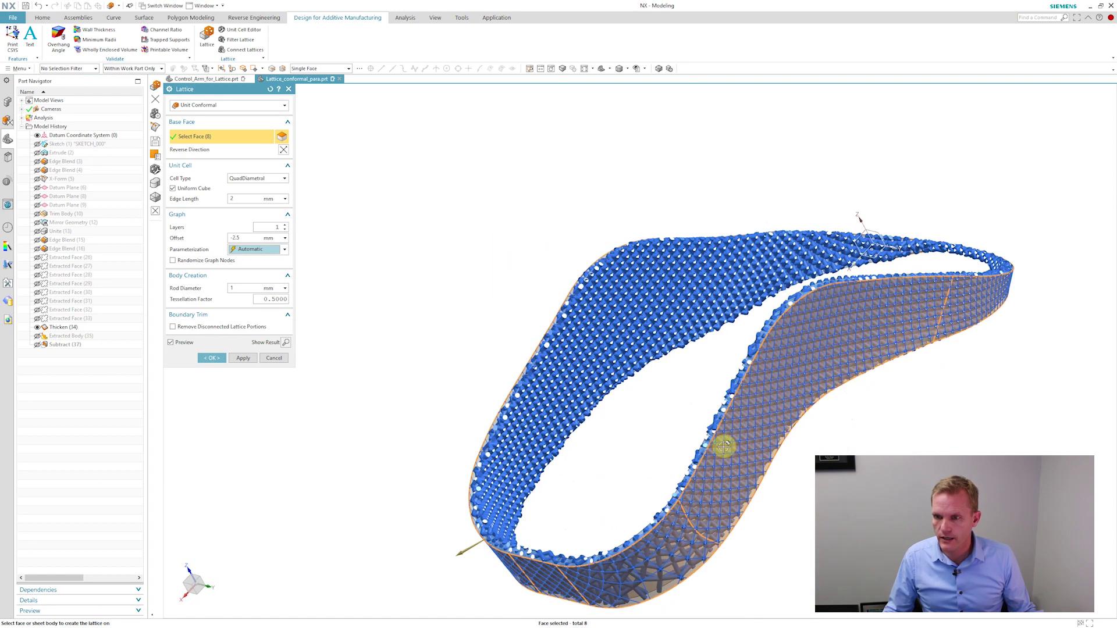
Step: Change the parameterization to Cylindrical Aligned, using a vertical edge at the rounded end of the thickened band as the split curve
{"action": "middle_click_drag", "start_coordinate": [643, 440], "coordinate": [515, 244]}
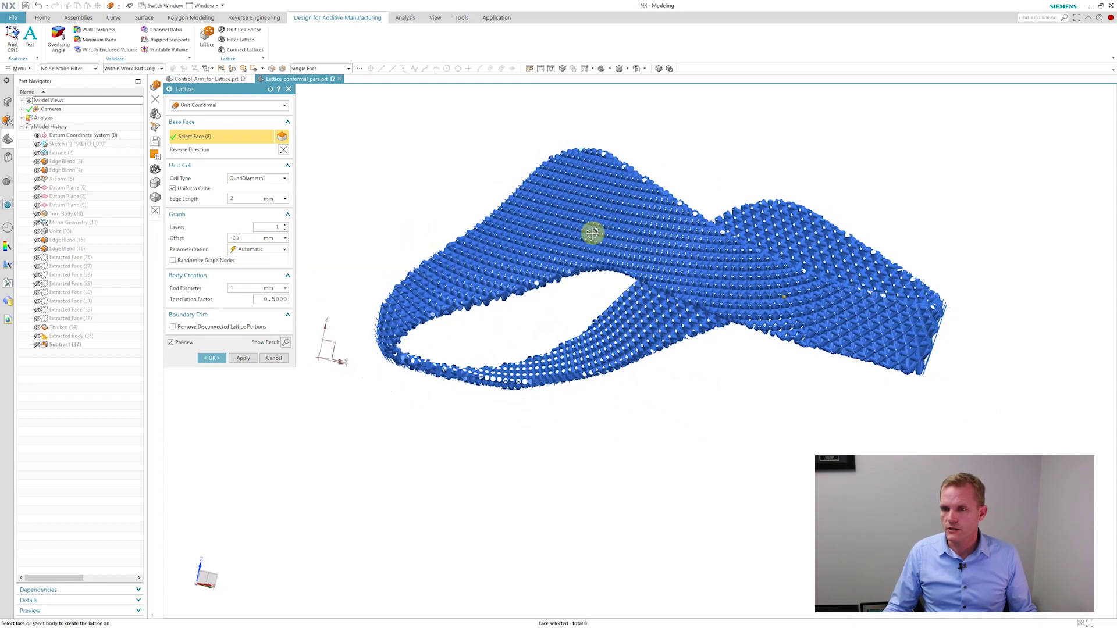
{"action": "middle_click_drag", "start_coordinate": [435, 265], "coordinate": [571, 368]}
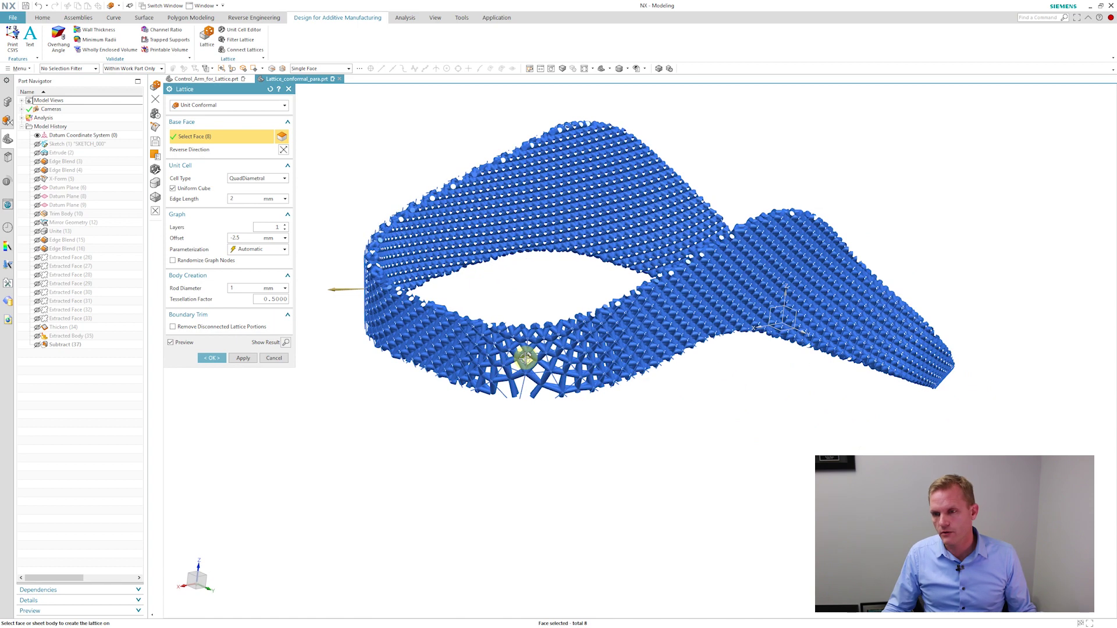
{"action": "middle_click_drag", "start_coordinate": [627, 317], "coordinate": [723, 326]}
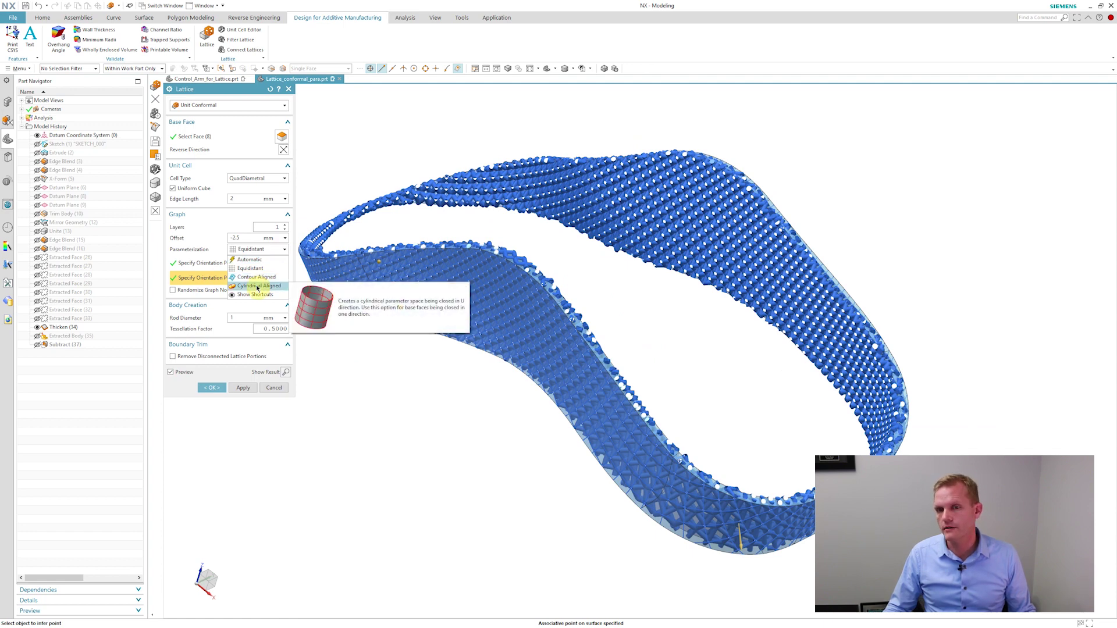
{"action": "left_click", "coordinate": [257, 286]}
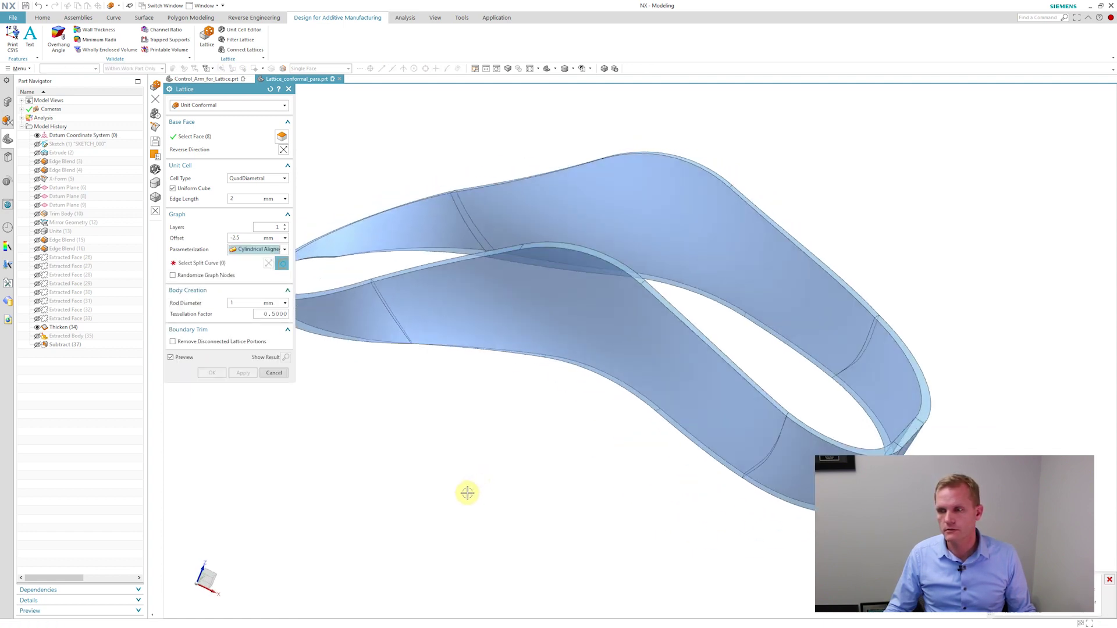
{"action": "left_click", "coordinate": [197, 263]}
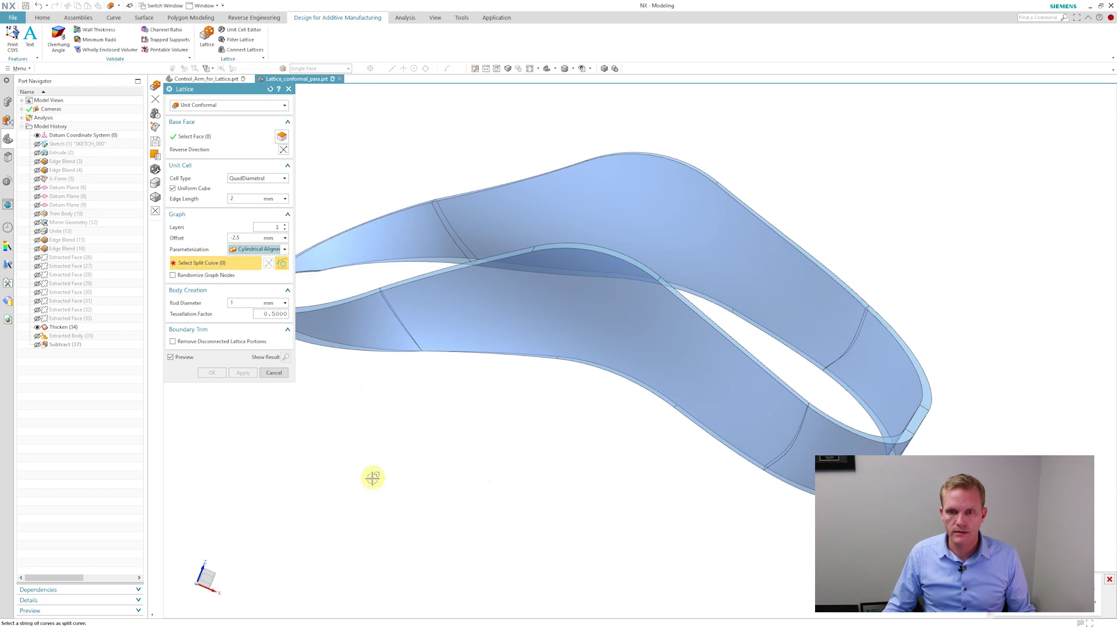
{"action": "middle_click_drag", "start_coordinate": [374, 491], "coordinate": [448, 413]}
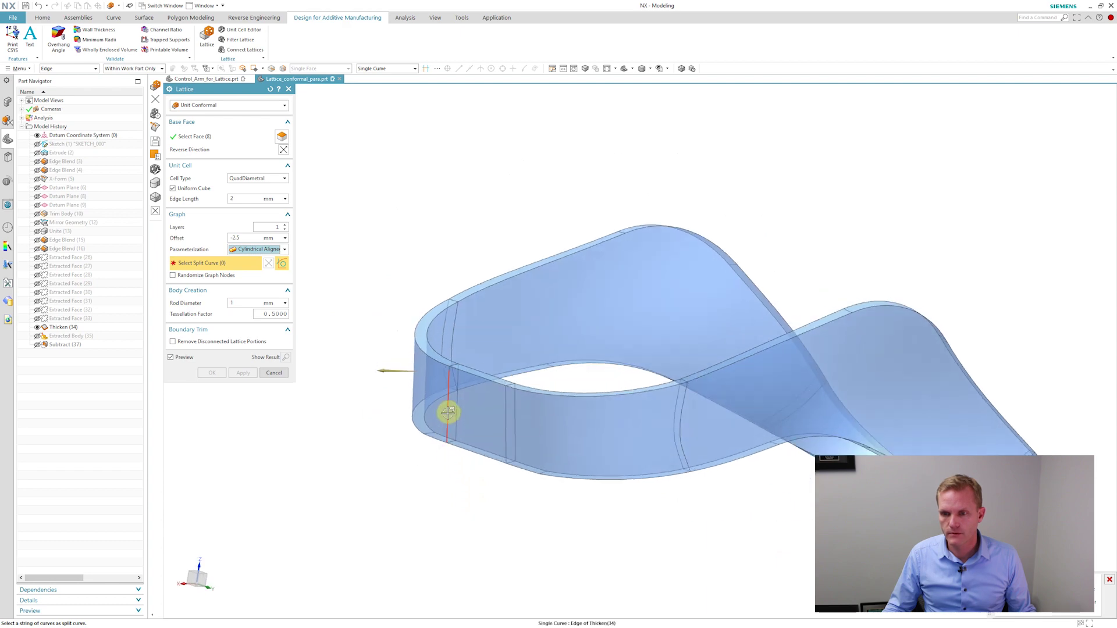
{"action": "left_click", "coordinate": [448, 412]}
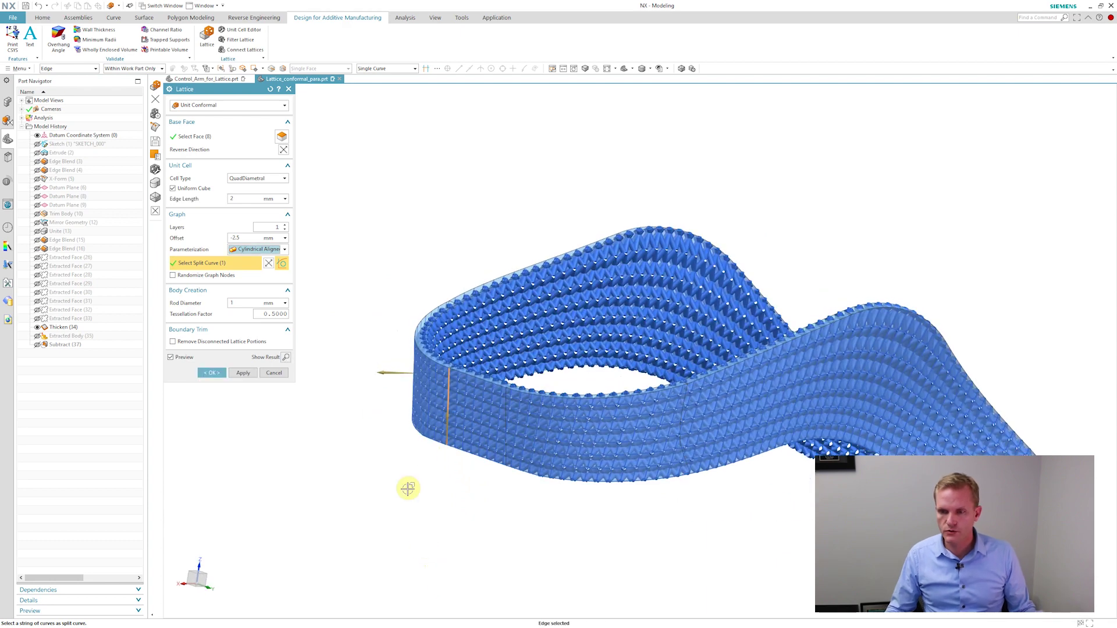
Step: Create the conformal lattice and show it between the shell halves with the thickened band hidden
{"action": "middle_click_drag", "start_coordinate": [394, 508], "coordinate": [366, 332]}
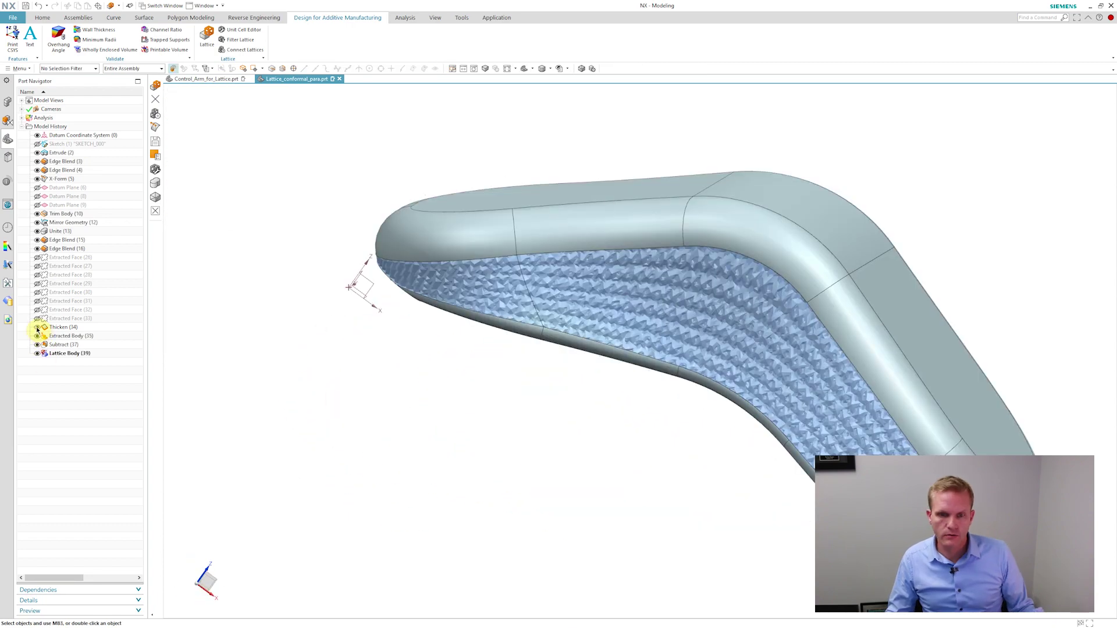
{"action": "left_click", "coordinate": [36, 327]}
{"action": "middle_click_drag", "start_coordinate": [443, 421], "coordinate": [241, 139]}
{"action": "left_click", "coordinate": [688, 274]}
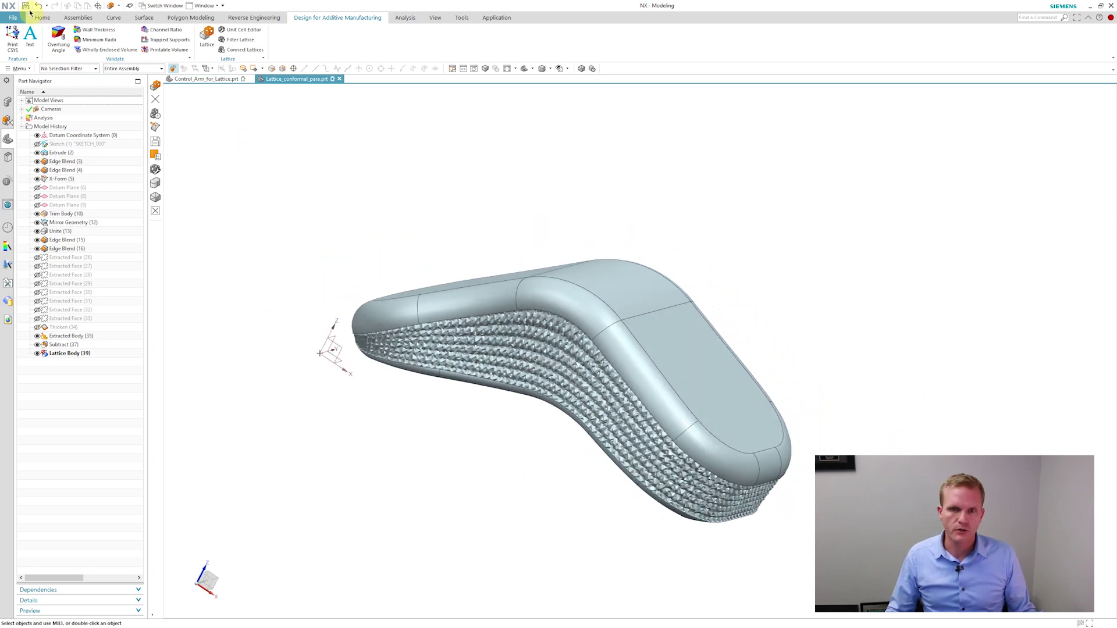
Step: Create a new model part and open the Unit Cell Editor in it
{"action": "left_click", "coordinate": [244, 31]}
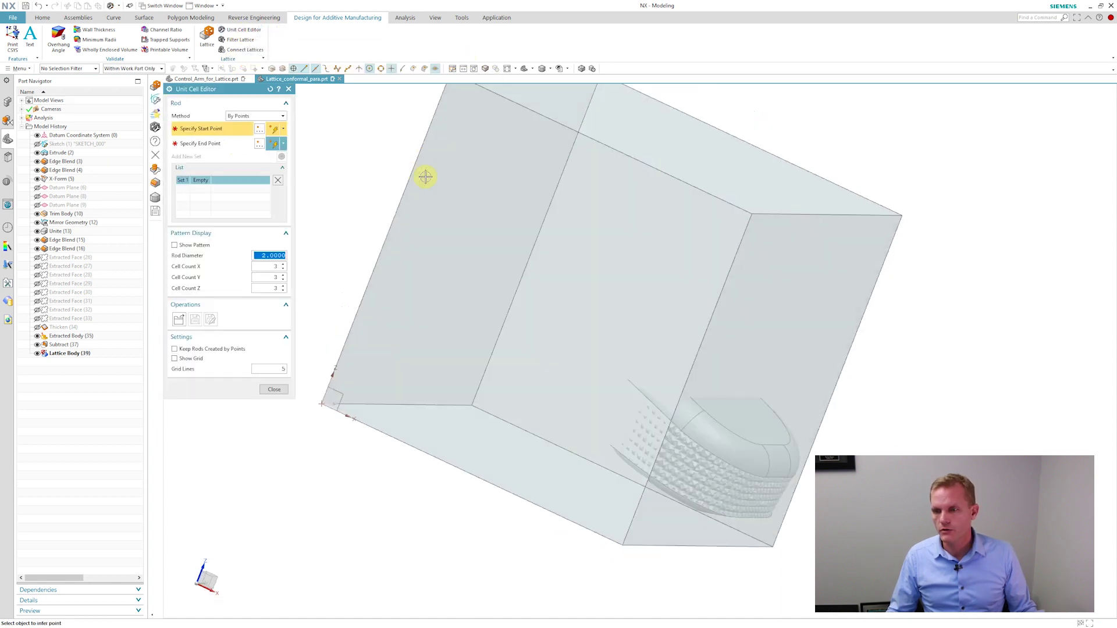
{"action": "left_click", "coordinate": [282, 392]}
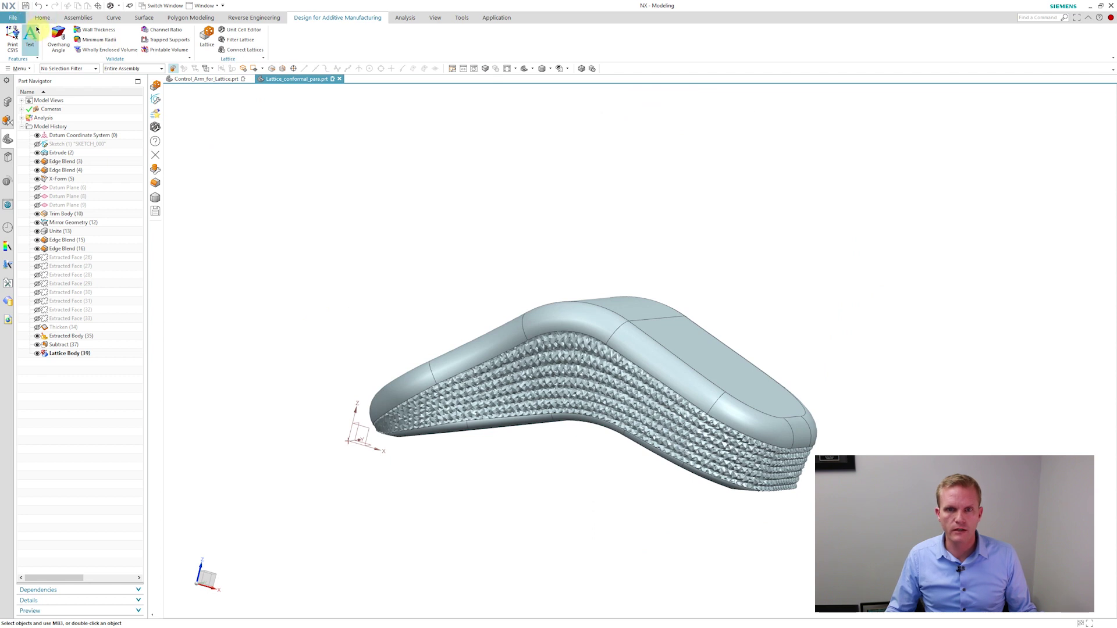
{"action": "left_click", "coordinate": [17, 20]}
{"action": "left_click", "coordinate": [22, 32]}
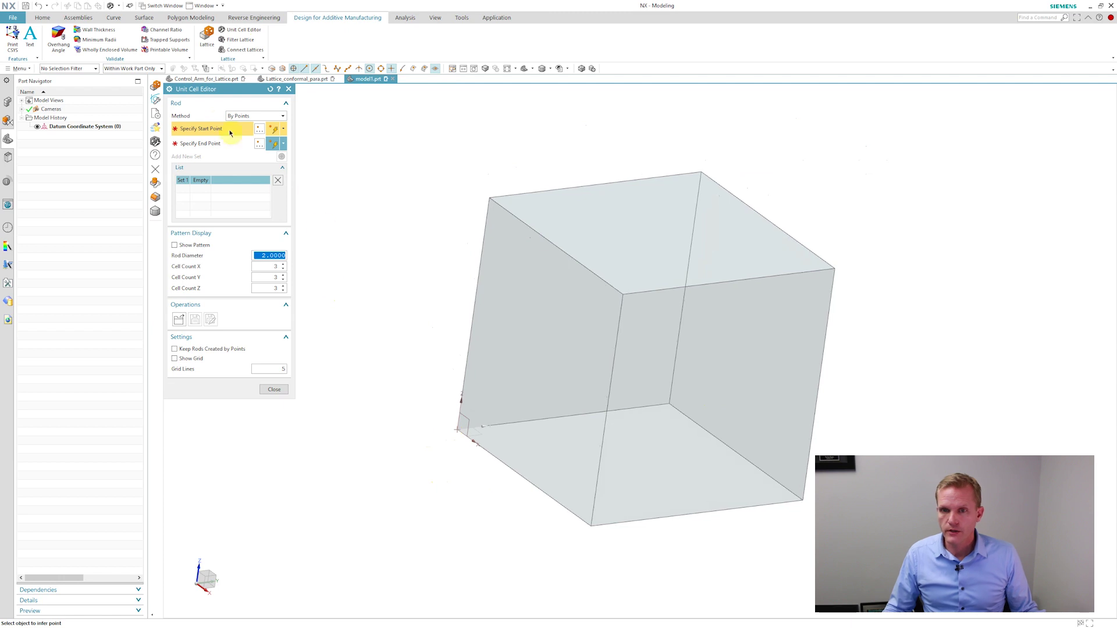
Step: Look at the Existing Curves rod method and return the method to By Points
{"action": "left_click", "coordinate": [260, 116]}
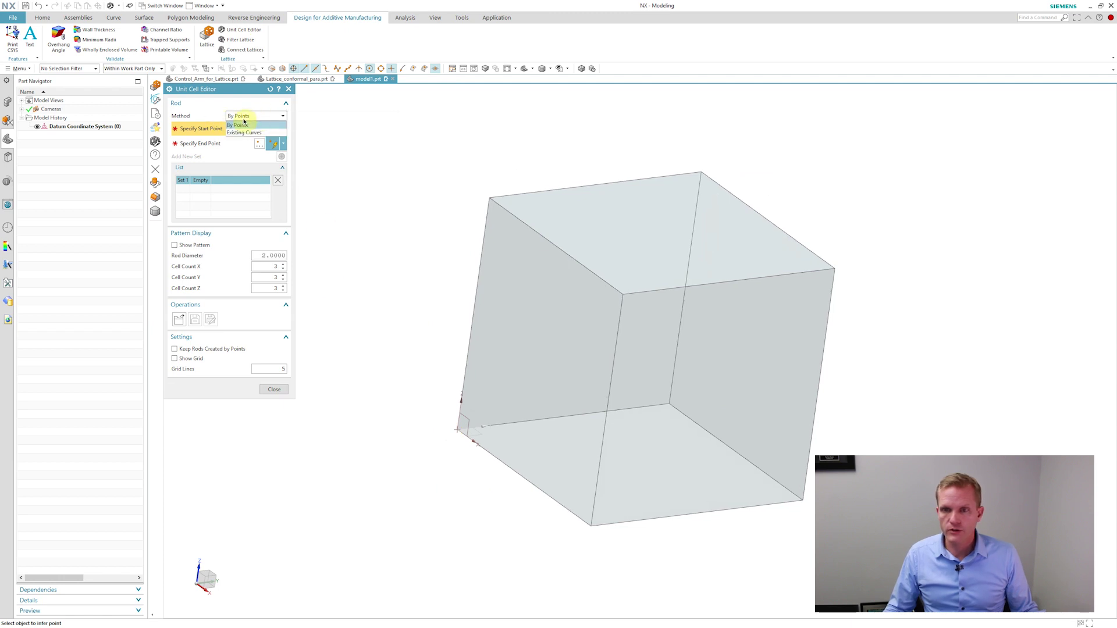
{"action": "left_click", "coordinate": [242, 132]}
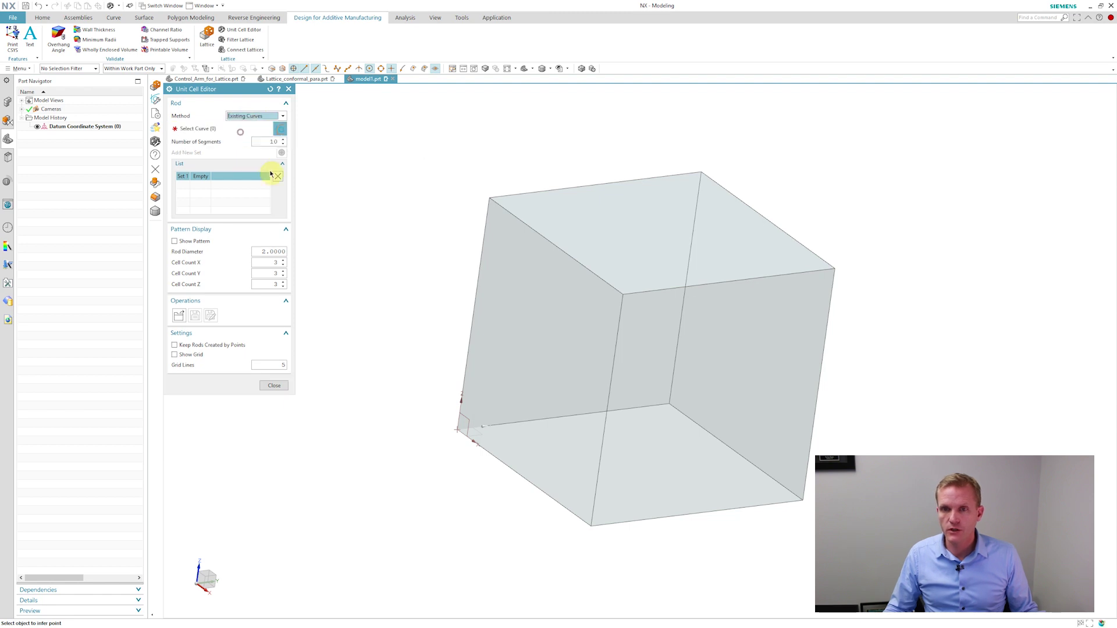
{"action": "left_click", "coordinate": [247, 116]}
{"action": "left_click", "coordinate": [239, 125]}
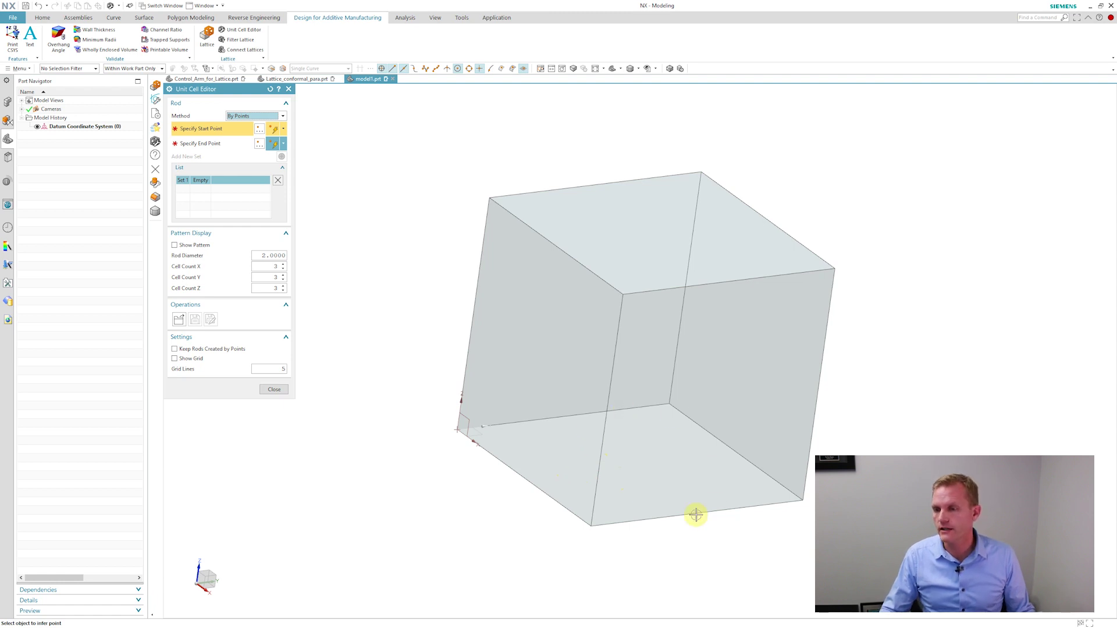
{"action": "middle_click_drag", "start_coordinate": [456, 442], "coordinate": [394, 377]}
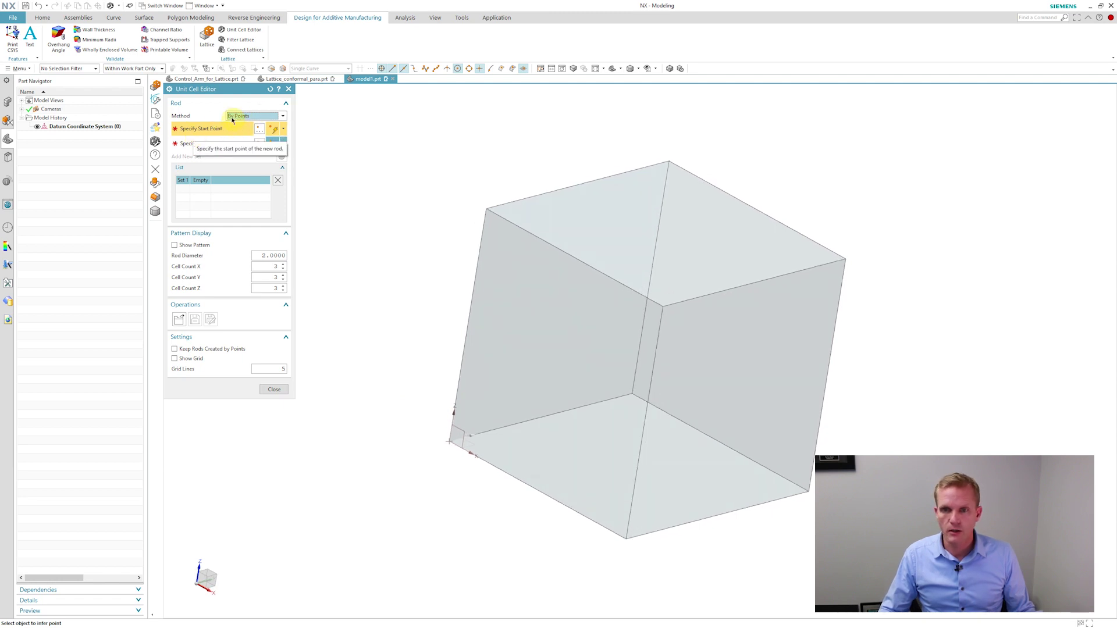
Step: Create three rods by points: two bottom edges meeting at the origin and a body diagonal from one edge's far end to the opposite upper corner
{"action": "left_click", "coordinate": [449, 439]}
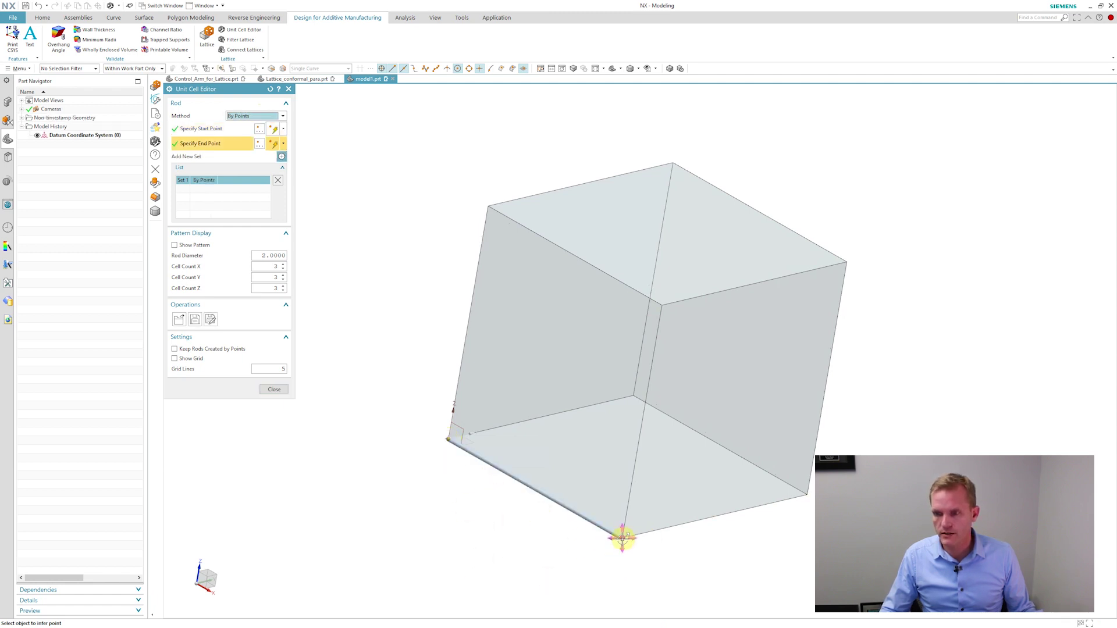
{"action": "left_click", "coordinate": [631, 398]}
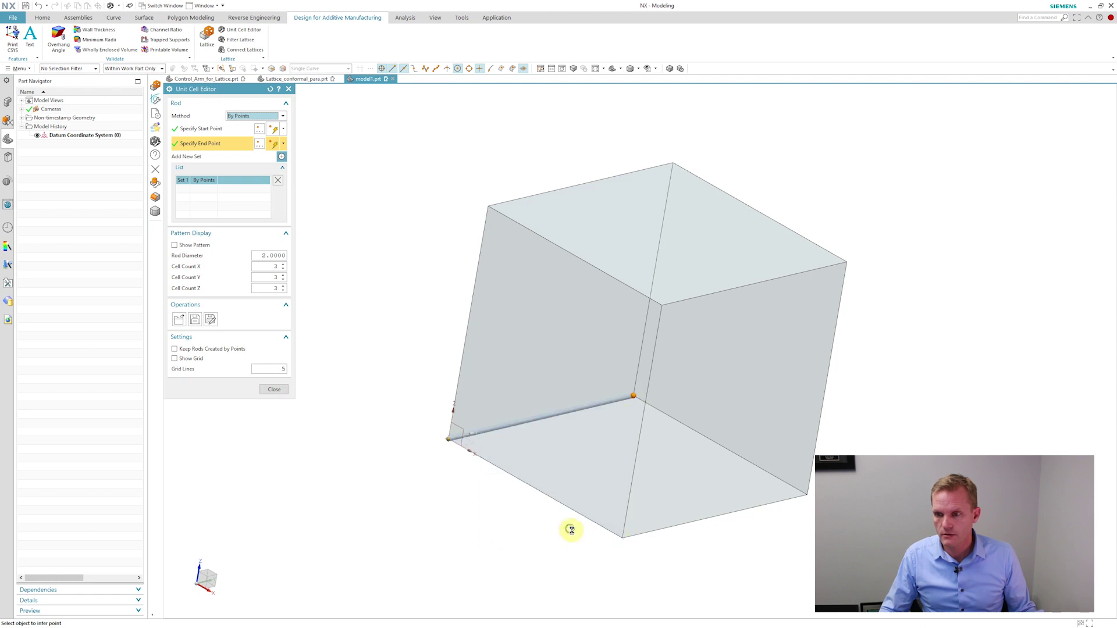
{"action": "left_click", "coordinate": [448, 440]}
{"action": "left_click", "coordinate": [622, 538]}
{"action": "left_click", "coordinate": [623, 538]}
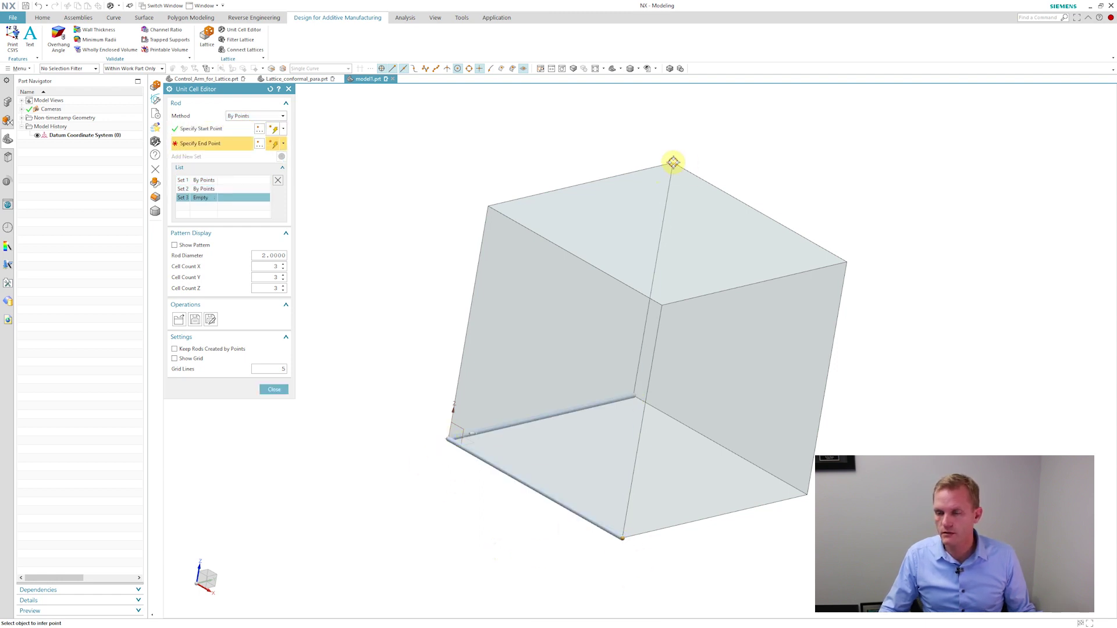
{"action": "left_click", "coordinate": [673, 163]}
Step: Show the cell grid and add a rod from a vertical edge's midpoint to the grid point three-quarters up the edge above the origin
{"action": "middle_click_drag", "start_coordinate": [430, 277], "coordinate": [506, 401]}
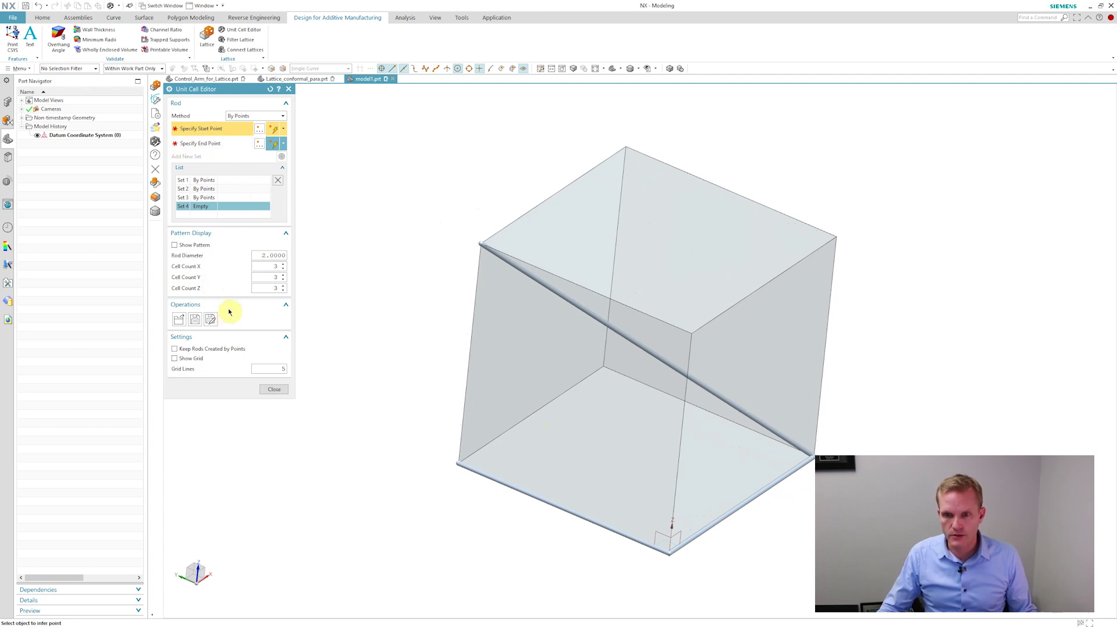
{"action": "double_click", "coordinate": [271, 367]}
{"action": "left_click", "coordinate": [182, 360]}
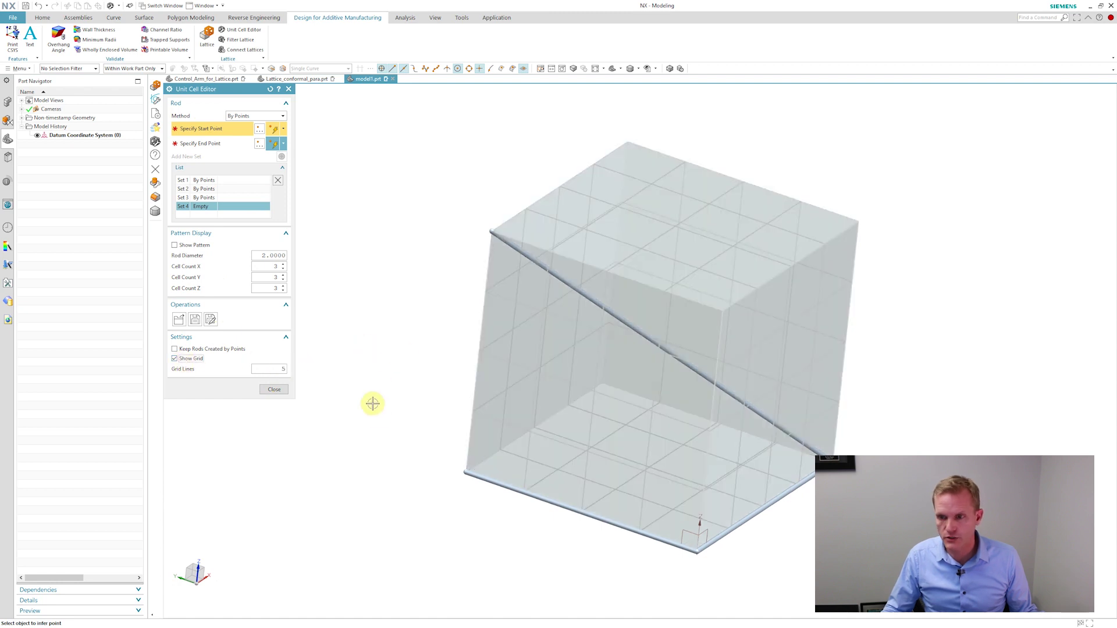
{"action": "middle_click_drag", "start_coordinate": [371, 402], "coordinate": [478, 323]}
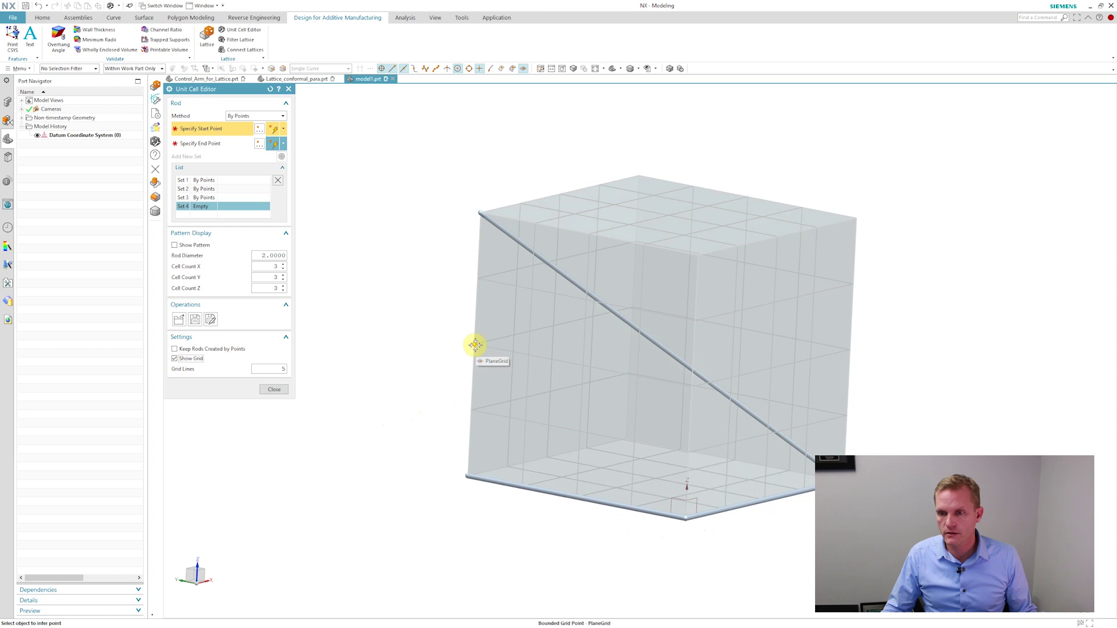
{"action": "left_click", "coordinate": [476, 345]}
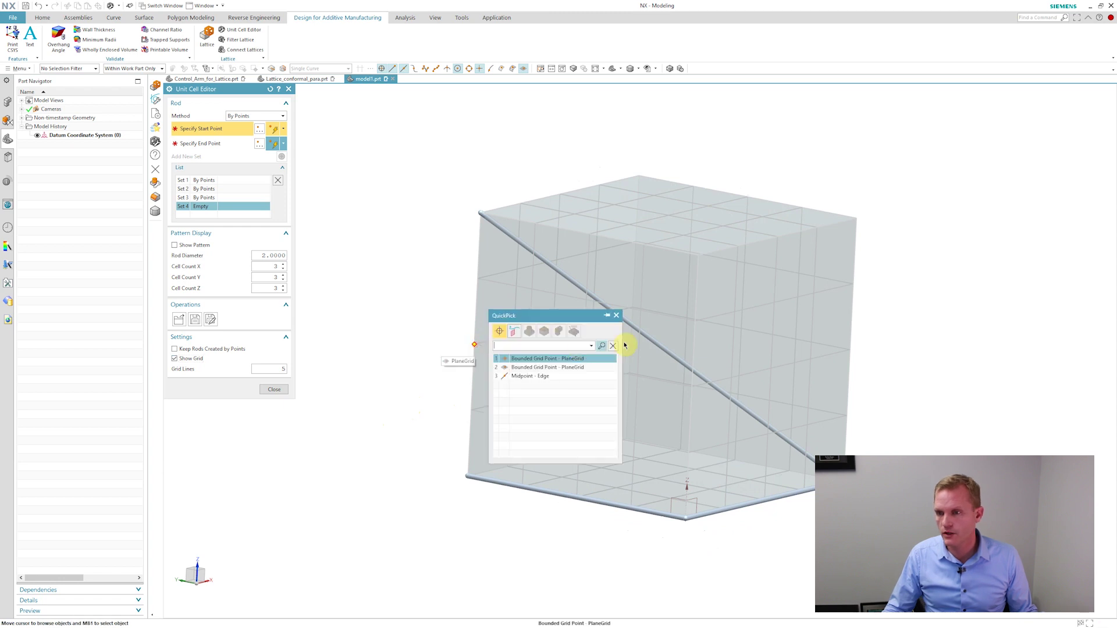
{"action": "left_click", "coordinate": [534, 360]}
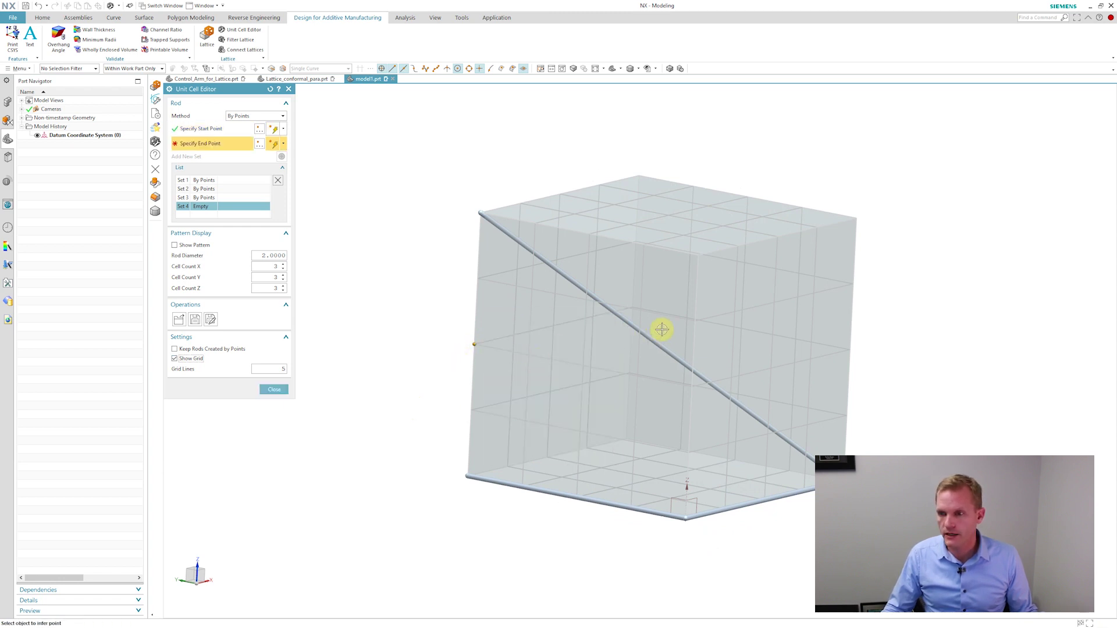
{"action": "middle_click_drag", "start_coordinate": [661, 329], "coordinate": [558, 367]}
{"action": "left_click", "coordinate": [664, 398]}
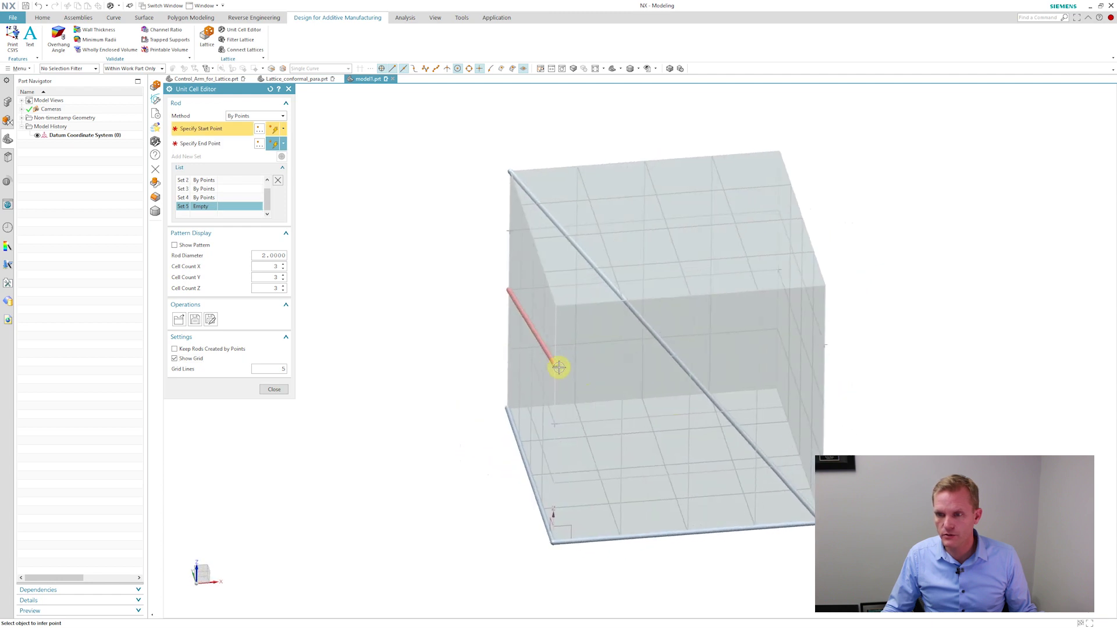
Step: Add three rods continuing from that grid point to an upper corner, diagonally across the top face, and down to the starting edge midpoint
{"action": "left_click", "coordinate": [554, 365]}
{"action": "left_click", "coordinate": [823, 287]}
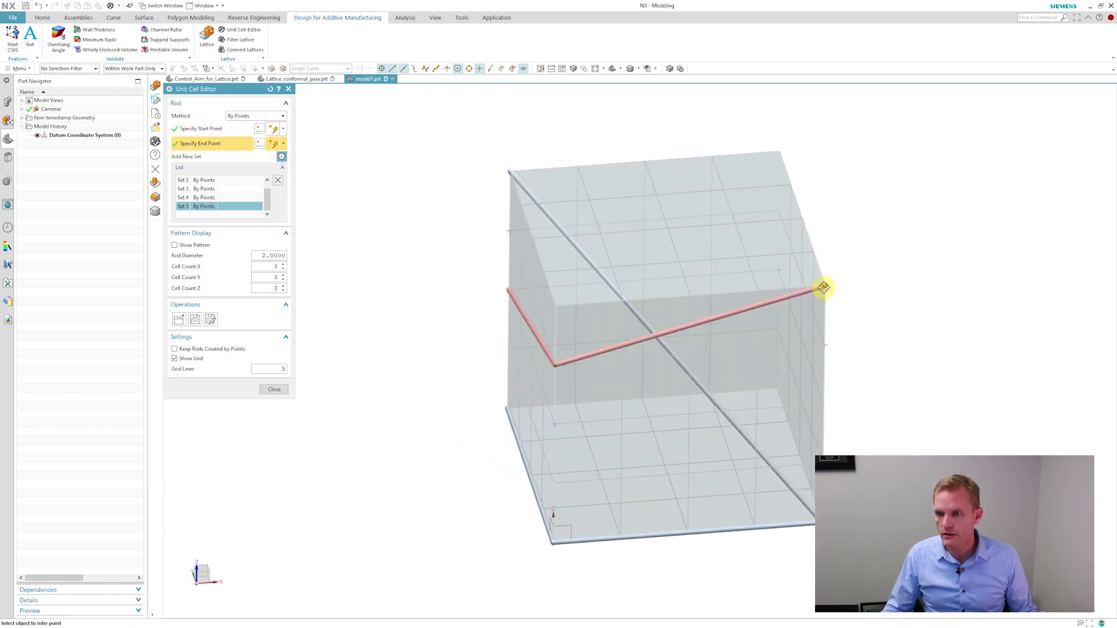
{"action": "middle_click_drag", "start_coordinate": [662, 347], "coordinate": [836, 270]}
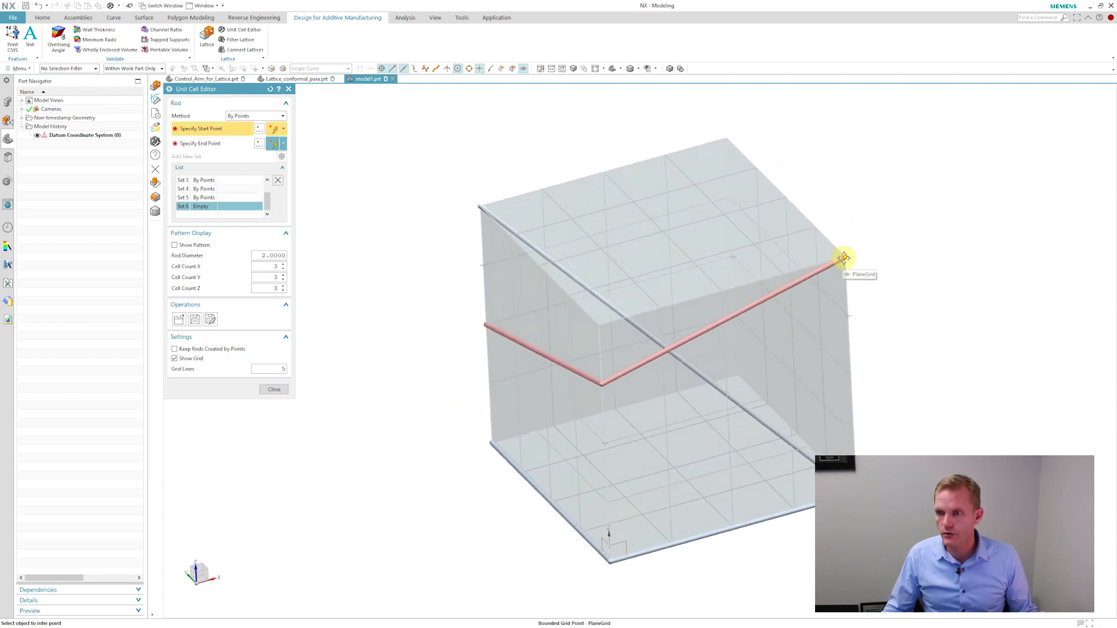
{"action": "left_click", "coordinate": [843, 258]}
{"action": "left_click", "coordinate": [452, 227]}
{"action": "middle_click_drag", "start_coordinate": [399, 254], "coordinate": [476, 232]}
{"action": "left_click", "coordinate": [477, 232]}
{"action": "left_click", "coordinate": [452, 380]}
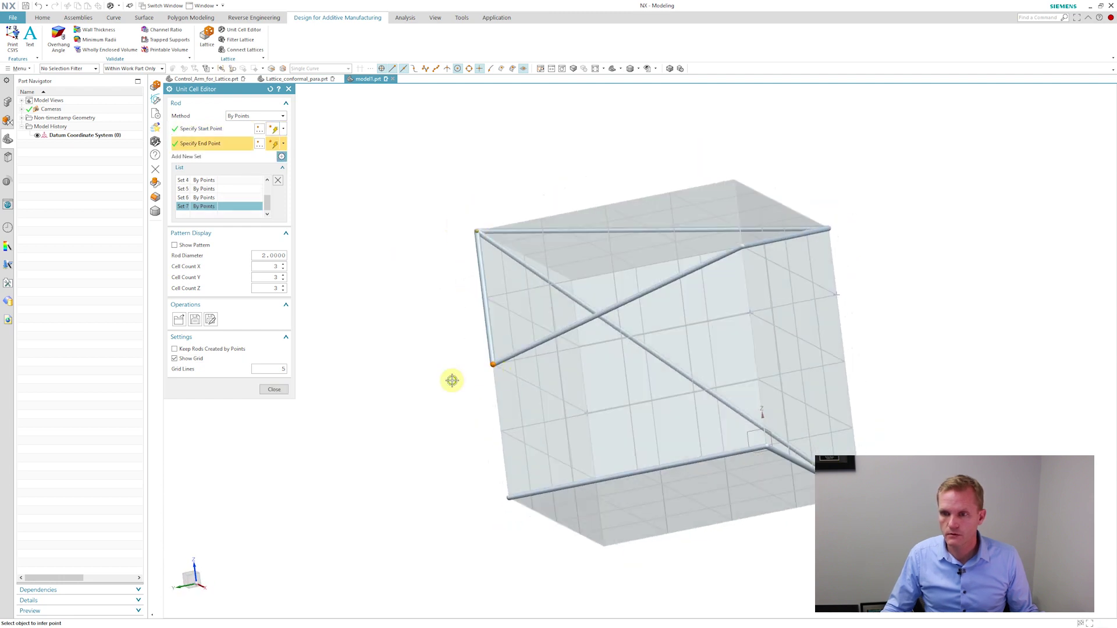
Step: Set the grid lines to 3 and the rod diameter to 5
{"action": "middle_click_drag", "start_coordinate": [452, 380], "coordinate": [471, 399]}
{"action": "left_click", "coordinate": [277, 369]}
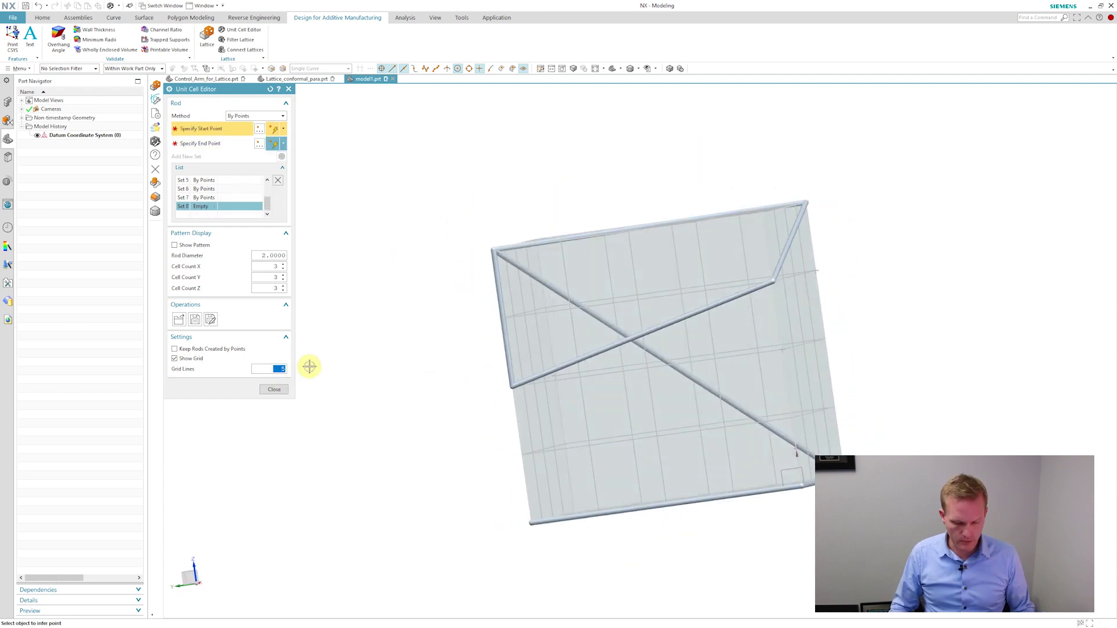
{"action": "type", "text": "3"}
{"action": "key", "text": "Return"}
{"action": "middle_click_drag", "start_coordinate": [307, 360], "coordinate": [260, 331]}
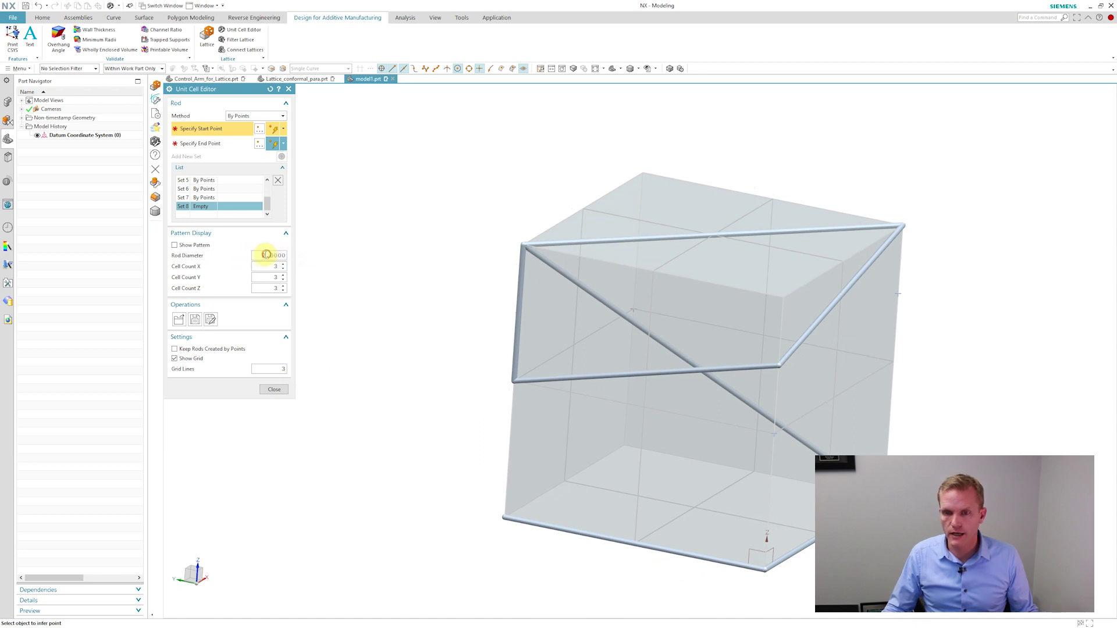
{"action": "key", "text": "Tab"}
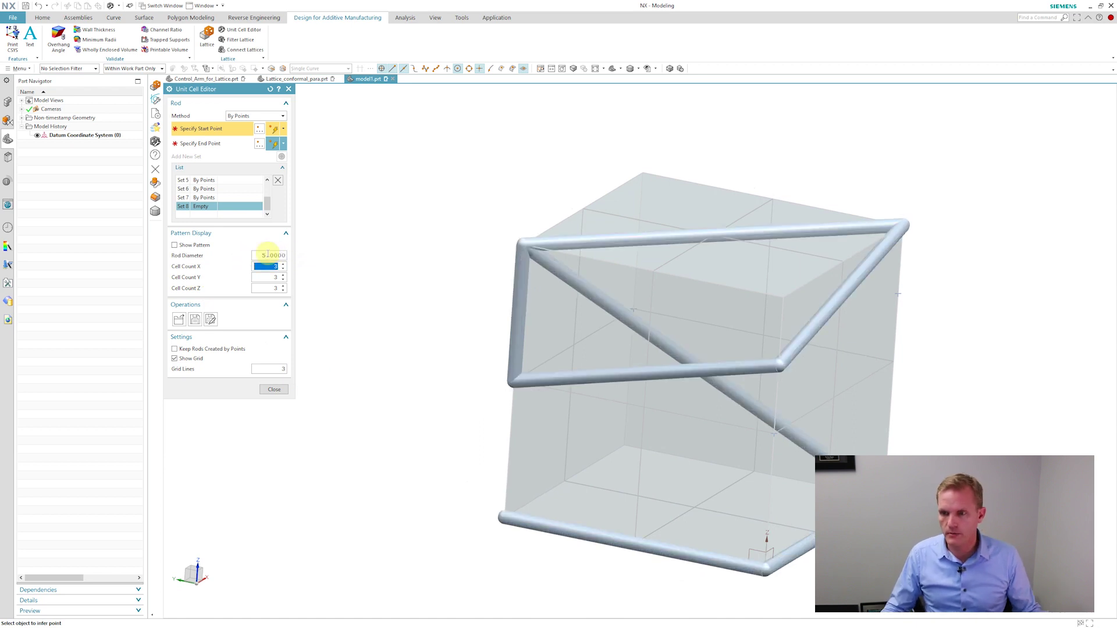
Step: Preview the unit cell as a 3 × 3 × 3 pattern, inspect it, and return to the single cell
{"action": "left_click", "coordinate": [175, 245]}
{"action": "scroll", "coordinate": [382, 292], "scroll_direction": "down", "scroll_amount": 5}
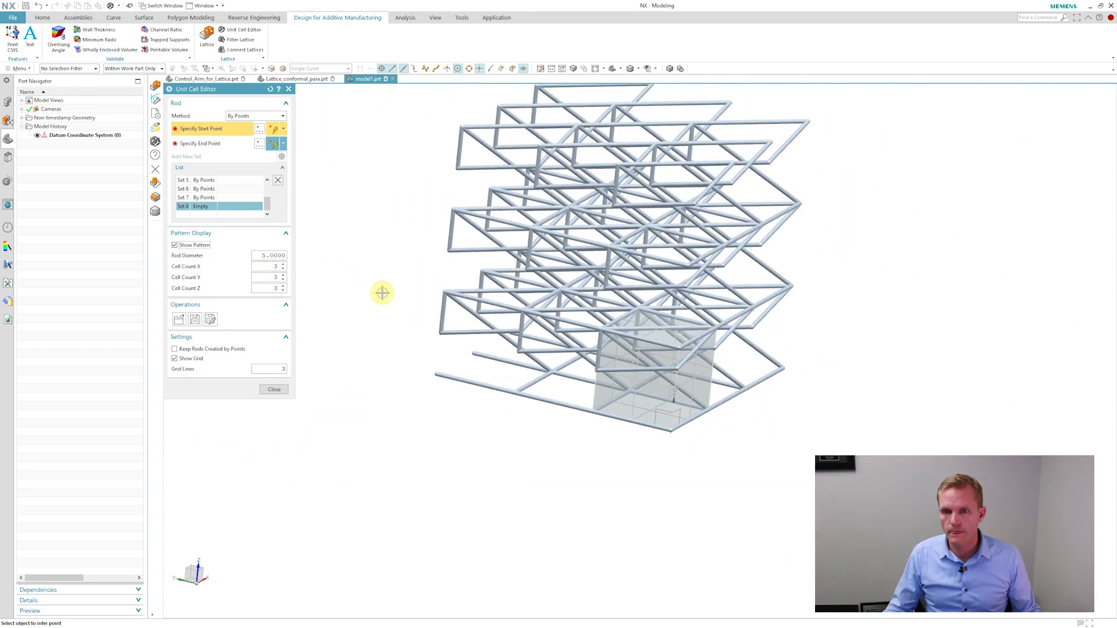
{"action": "middle_click_drag", "start_coordinate": [383, 293], "coordinate": [404, 295]}
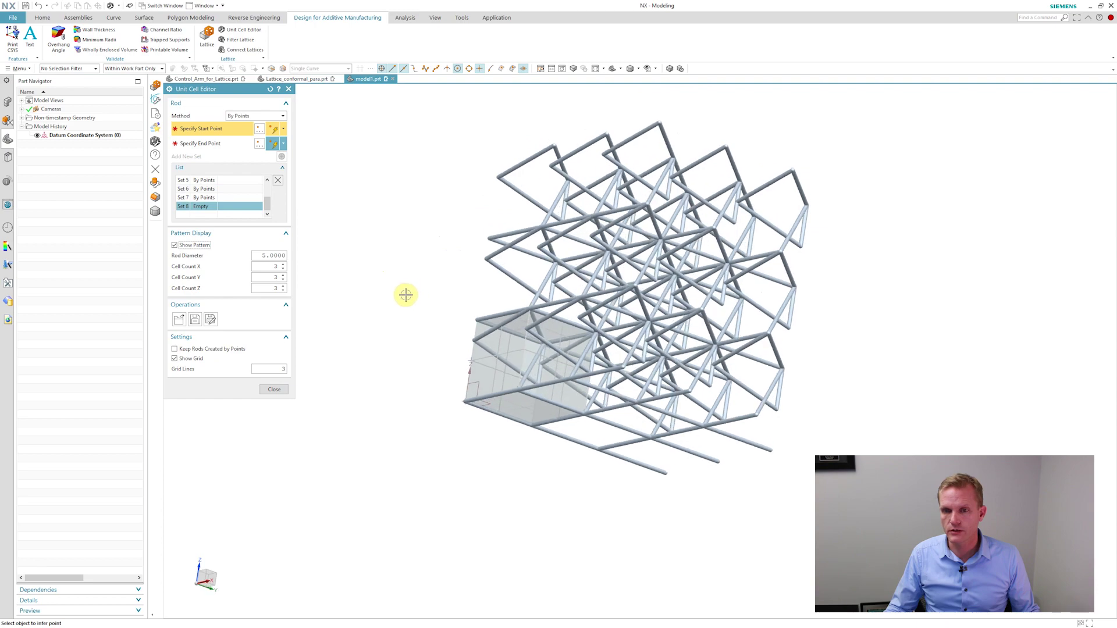
{"action": "middle_click_drag", "start_coordinate": [176, 247], "coordinate": [466, 326]}
{"action": "left_click", "coordinate": [174, 244]}
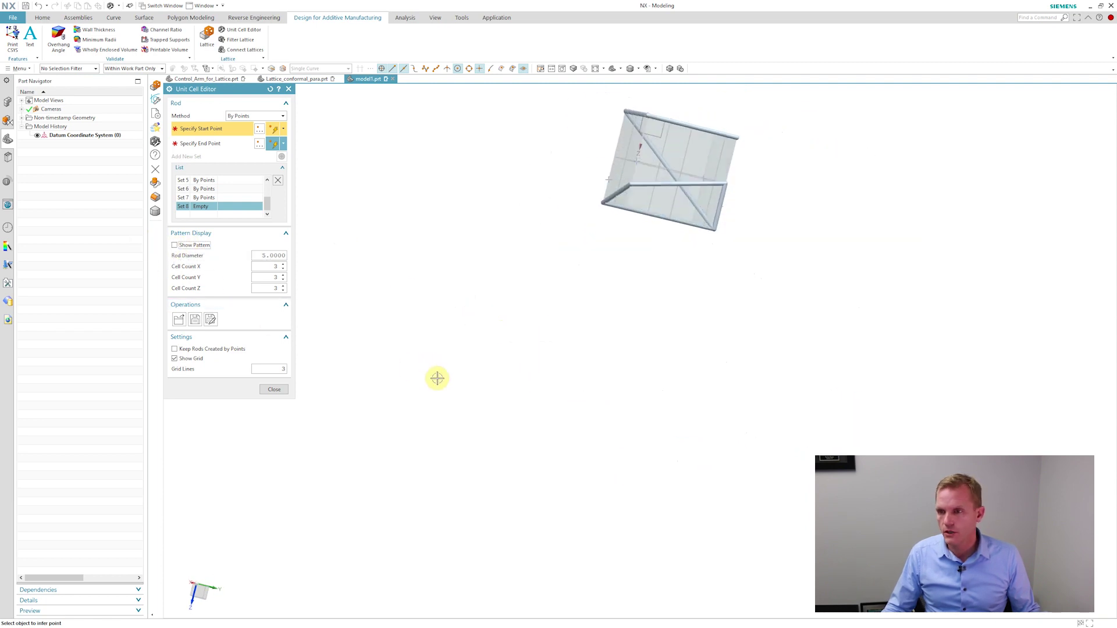
{"action": "middle_click_drag", "start_coordinate": [436, 376], "coordinate": [320, 246]}
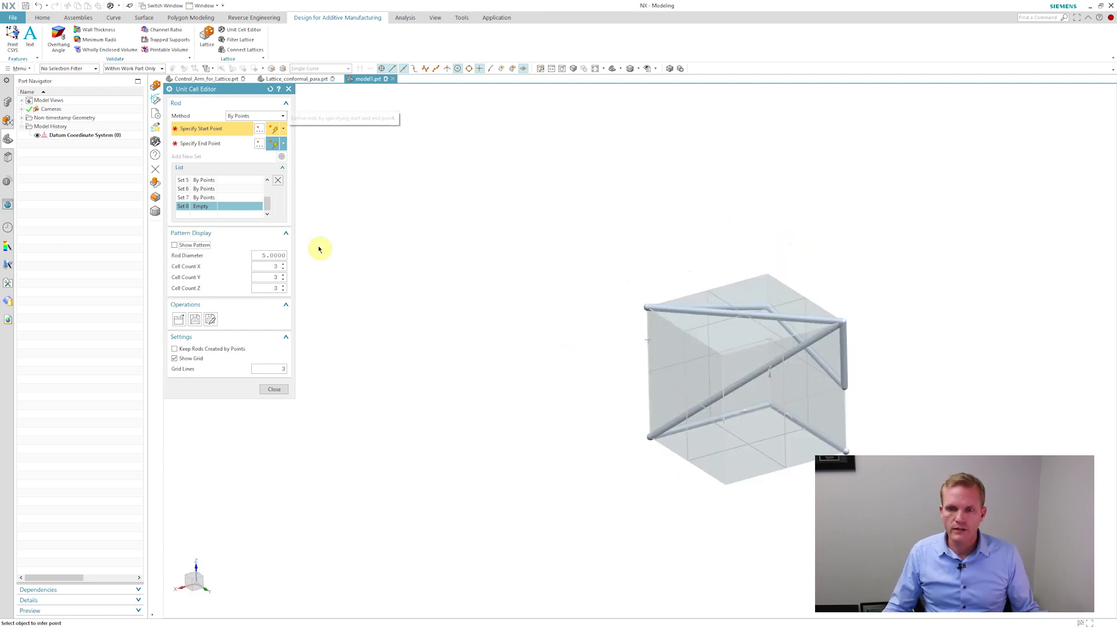
Step: Close the Unit Cell Editor and save the custom unit cell as Demo.xml in the NX Additive Temp folder
{"action": "left_click", "coordinate": [274, 391]}
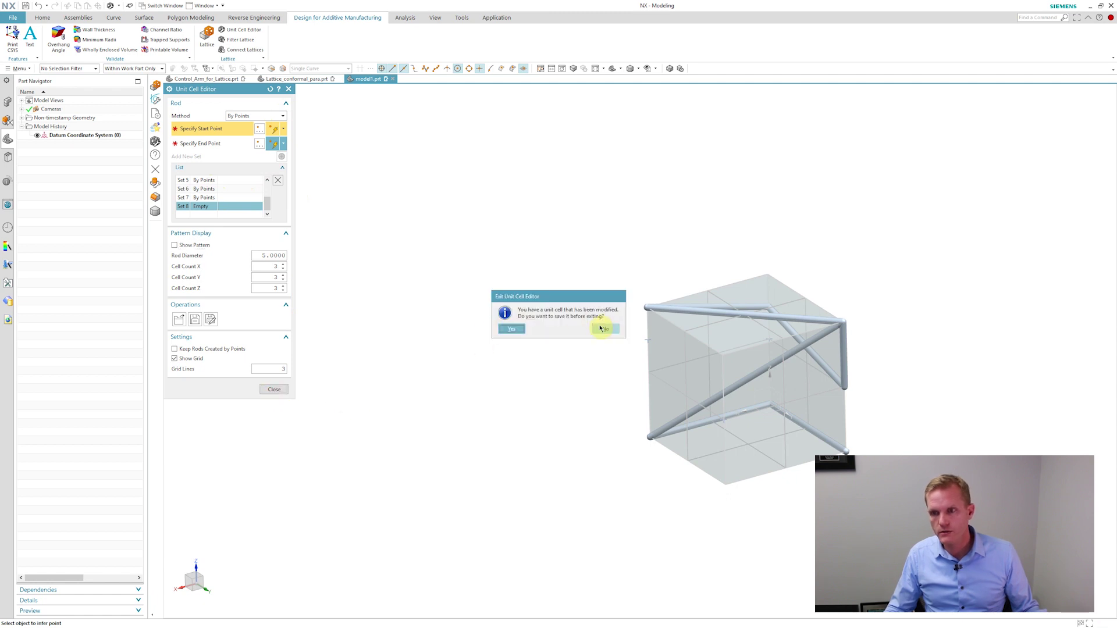
{"action": "left_click", "coordinate": [518, 329]}
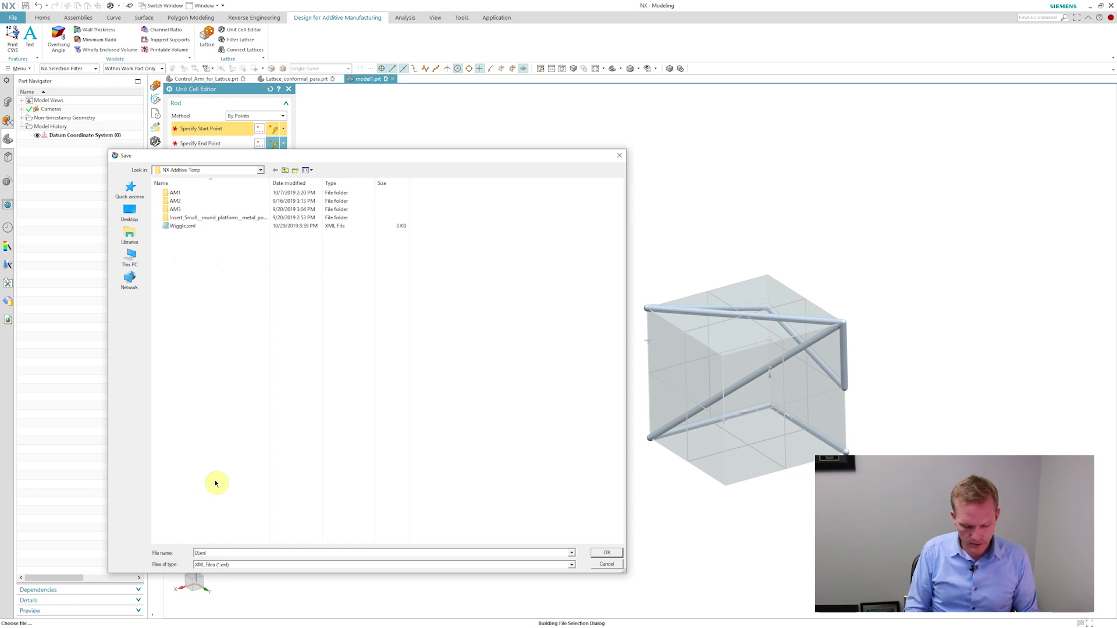
{"action": "left_click", "coordinate": [598, 554]}
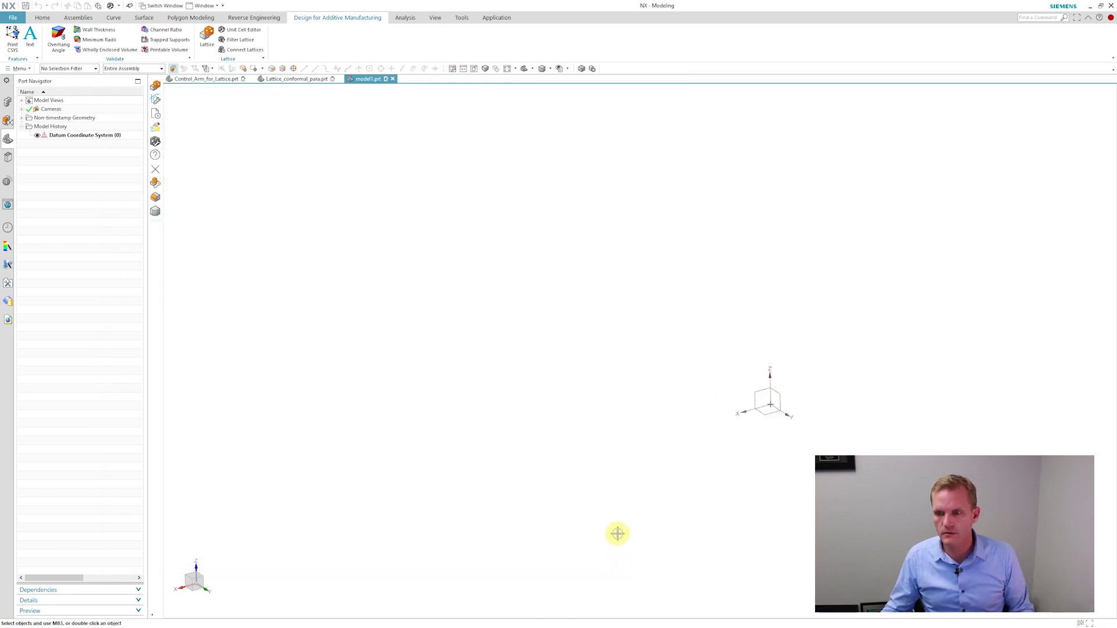
Step: Switch to Control_Arm_for_Lattice.prt and delete the lattice body and both "Lattice" feature groups
{"action": "left_click", "coordinate": [209, 82]}
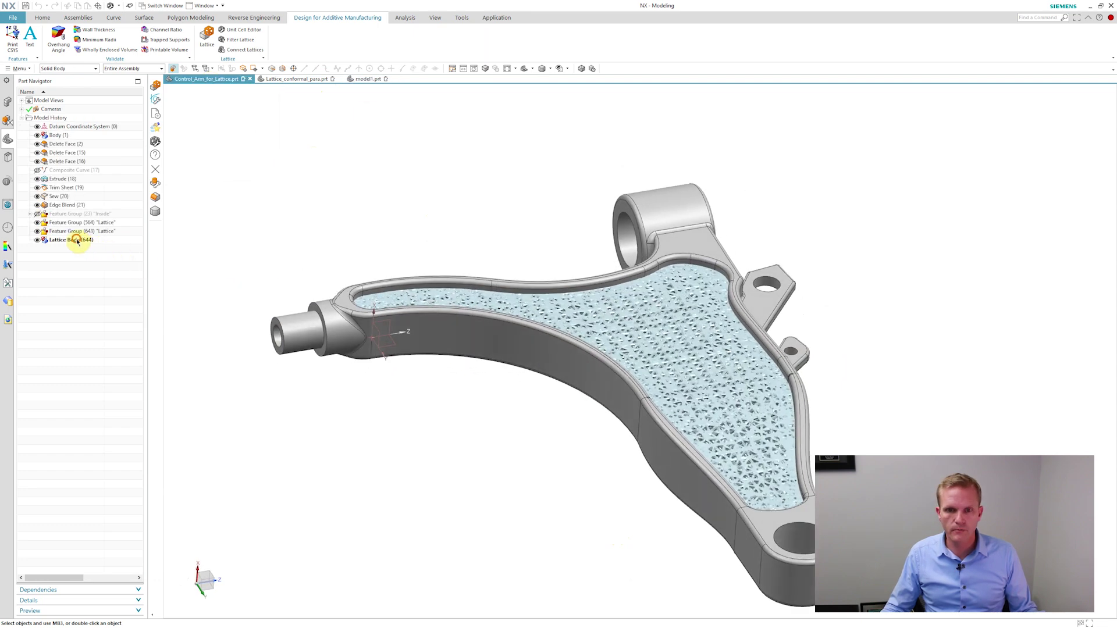
{"action": "left_click", "coordinate": [77, 241]}
{"action": "key", "text": "Delete"}
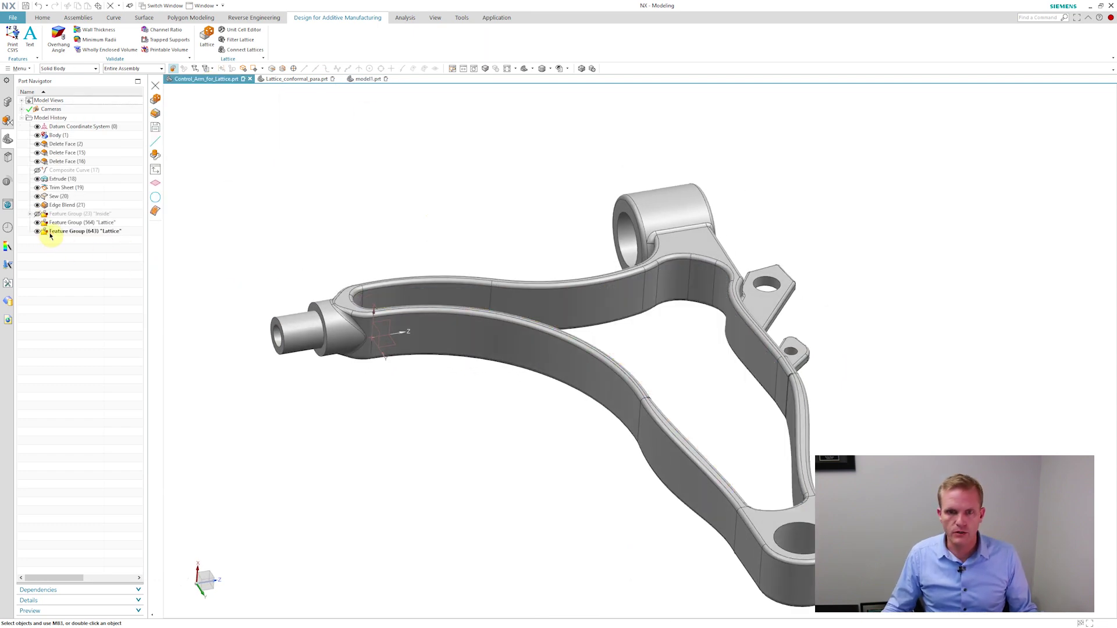
{"action": "left_click", "coordinate": [56, 231]}
{"action": "key", "text": "Delete"}
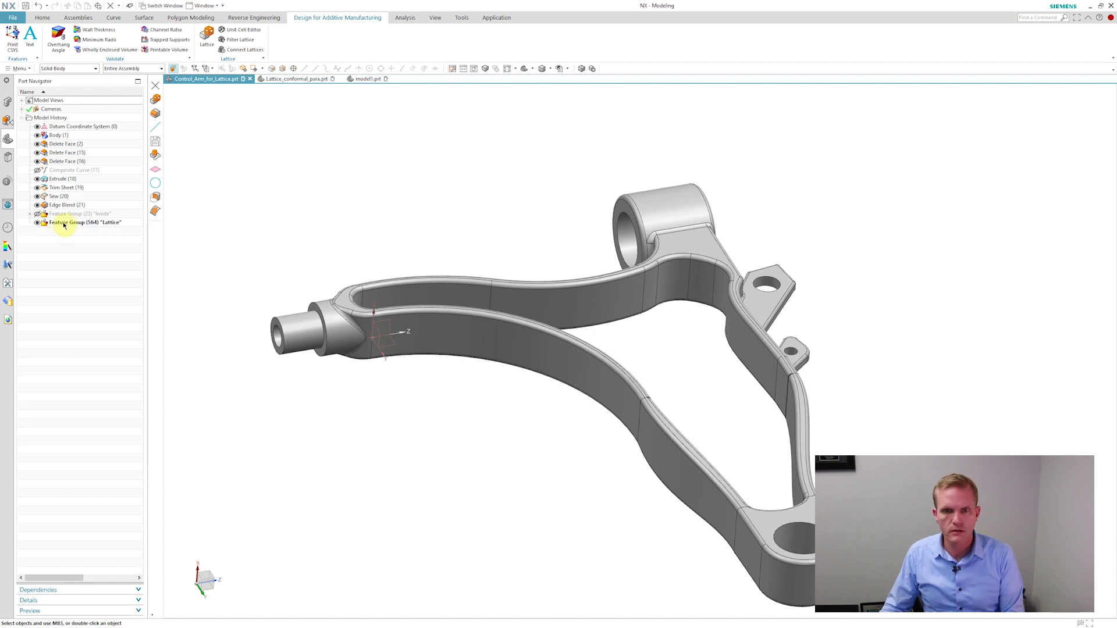
{"action": "left_click", "coordinate": [63, 223]}
{"action": "key", "text": "Delete"}
Step: Show the "Inside" feature group and start a Unit Fill lattice with its solid body as the boundary
{"action": "left_click", "coordinate": [38, 214]}
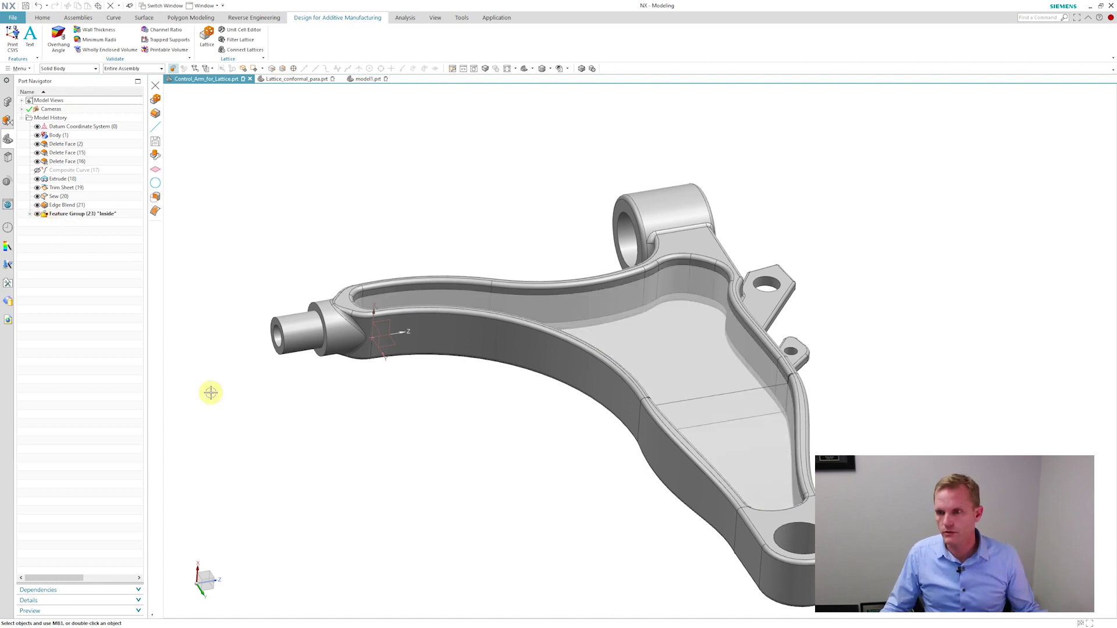
{"action": "left_click", "coordinate": [205, 35]}
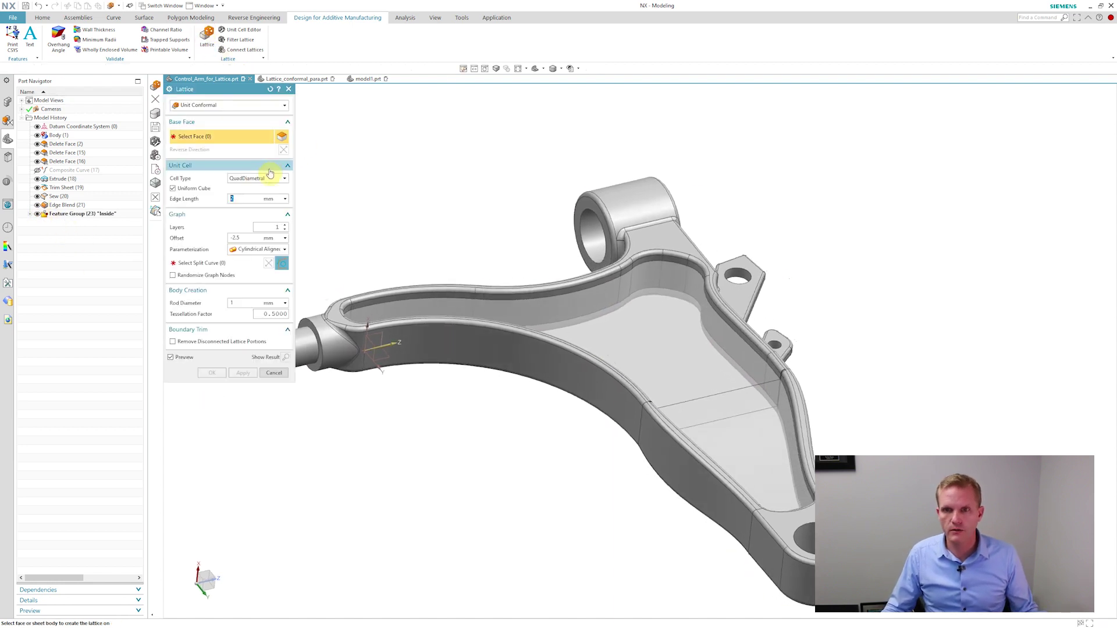
{"action": "left_click", "coordinate": [283, 105]}
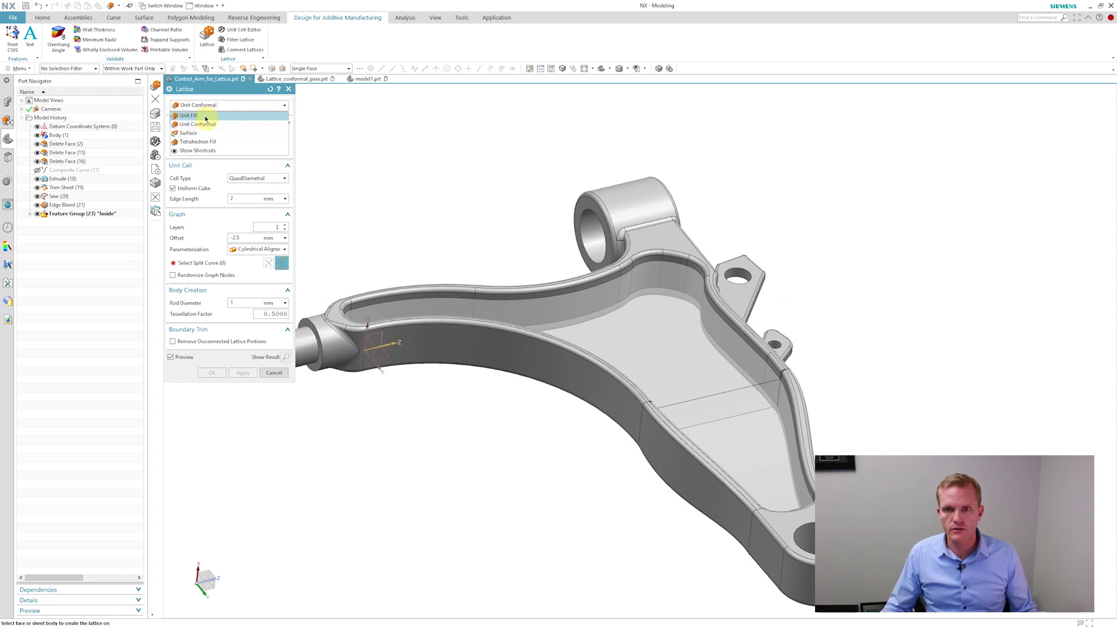
{"action": "left_click", "coordinate": [195, 116]}
{"action": "middle_click_drag", "start_coordinate": [325, 171], "coordinate": [367, 202]}
{"action": "left_click", "coordinate": [627, 293]}
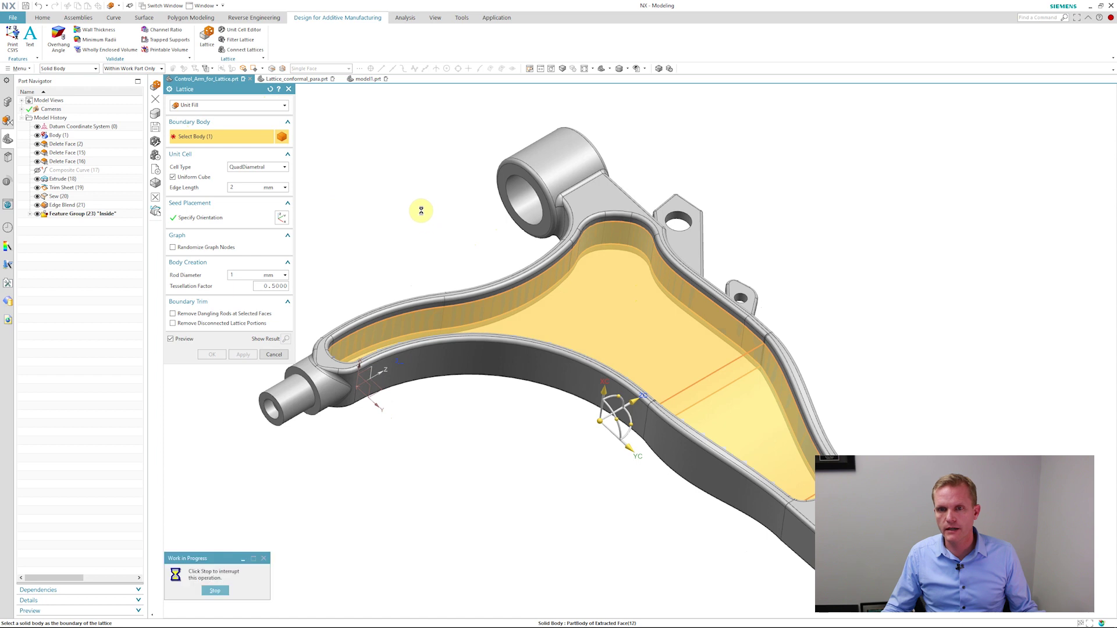
{"action": "middle_click_drag", "start_coordinate": [357, 202], "coordinate": [374, 211], "text": "shift"}
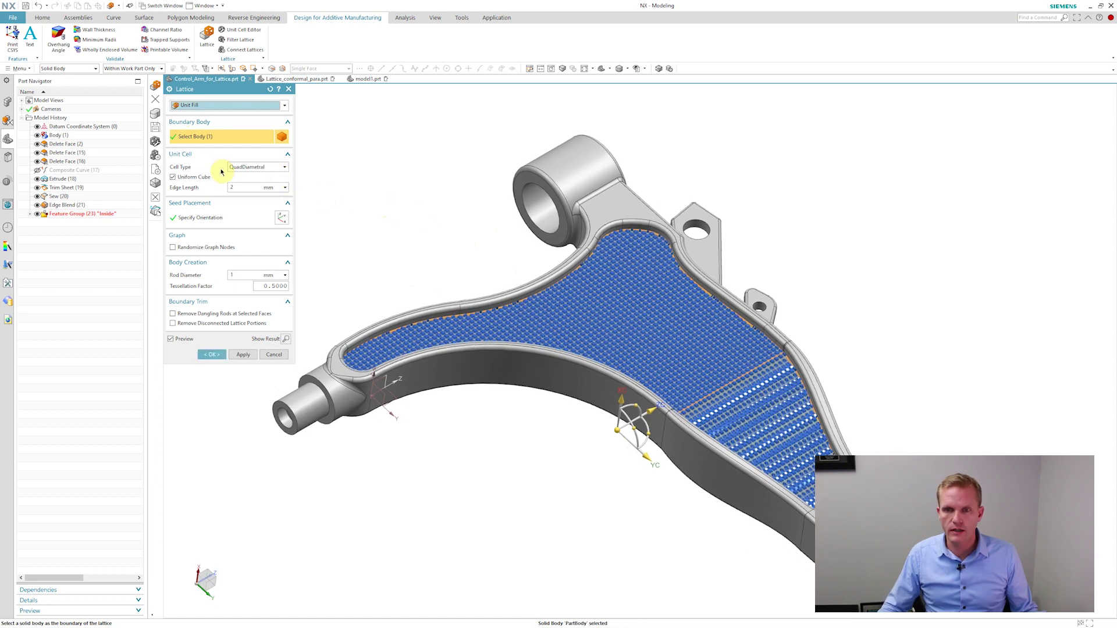
Step: Set the cell type to From File using Demo.xml and increase the unit cell's edge length
{"action": "left_click", "coordinate": [267, 167]}
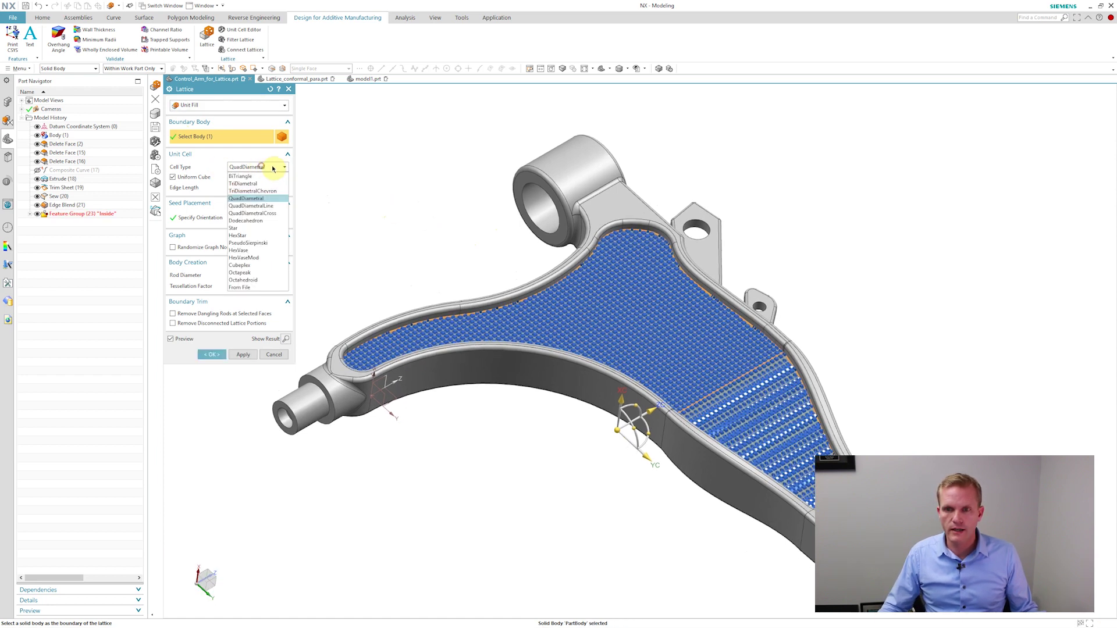
{"action": "left_click", "coordinate": [249, 289]}
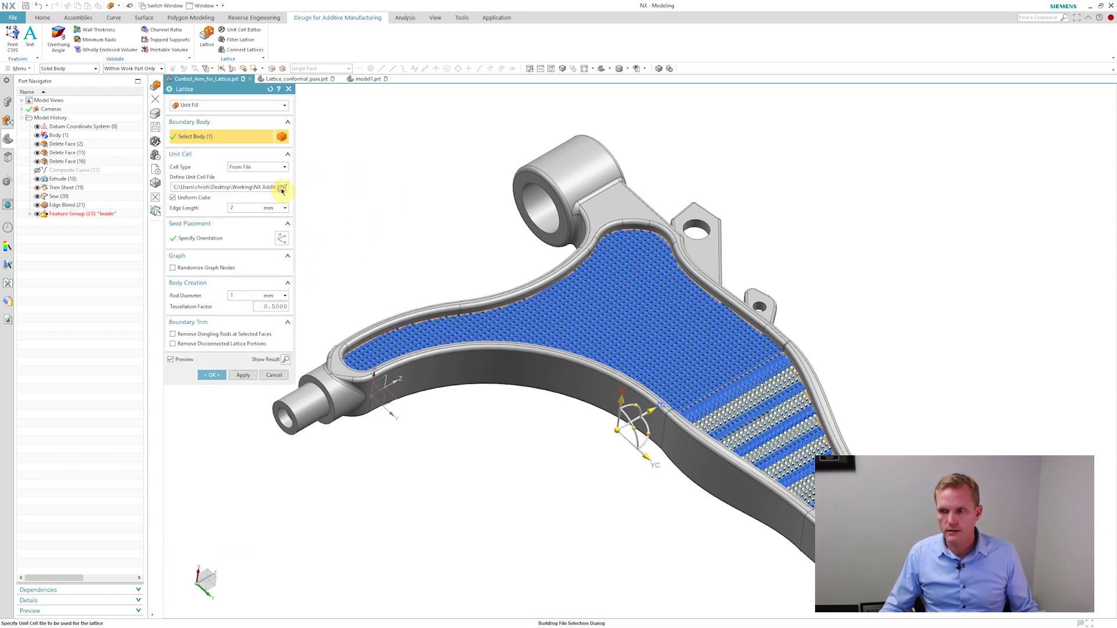
{"action": "left_click", "coordinate": [179, 226]}
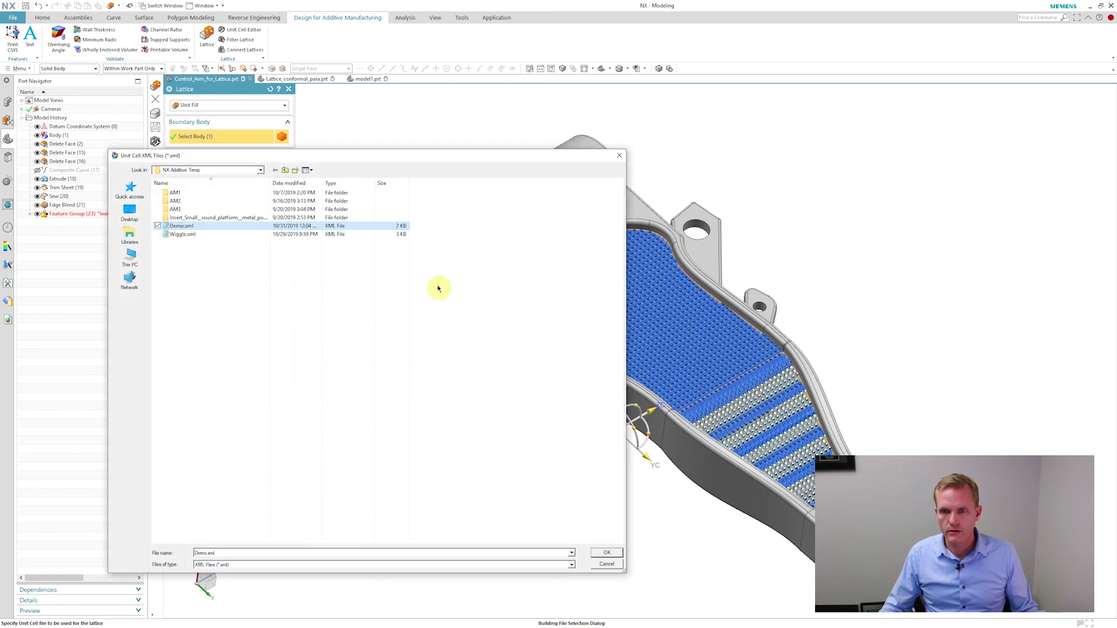
{"action": "left_click", "coordinate": [606, 553]}
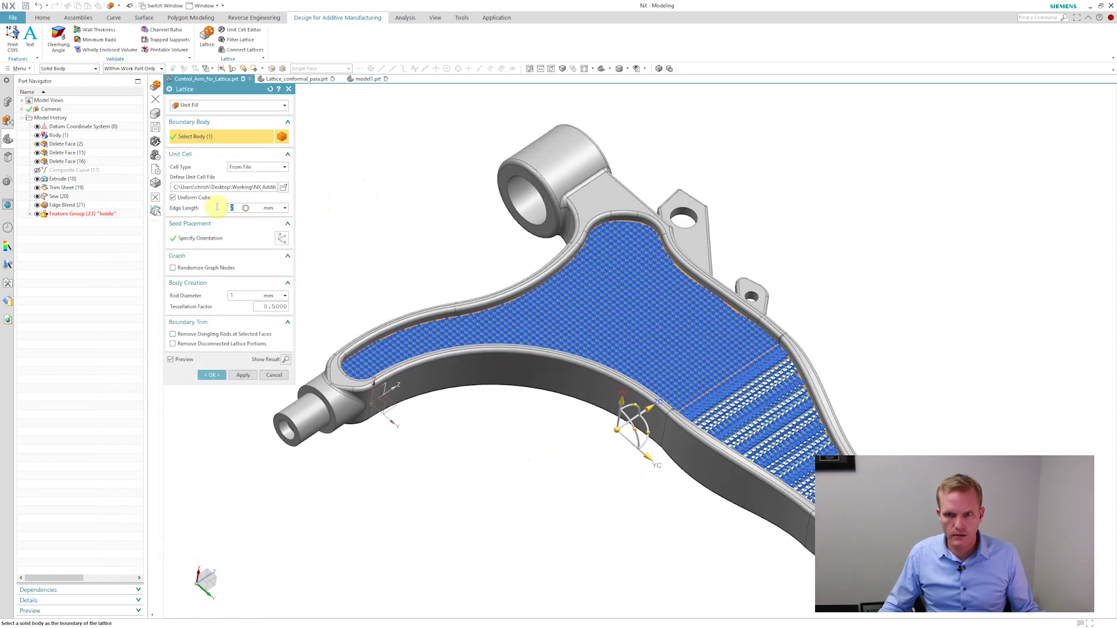
{"action": "type", "text": "0"}
{"action": "key", "text": "Return"}
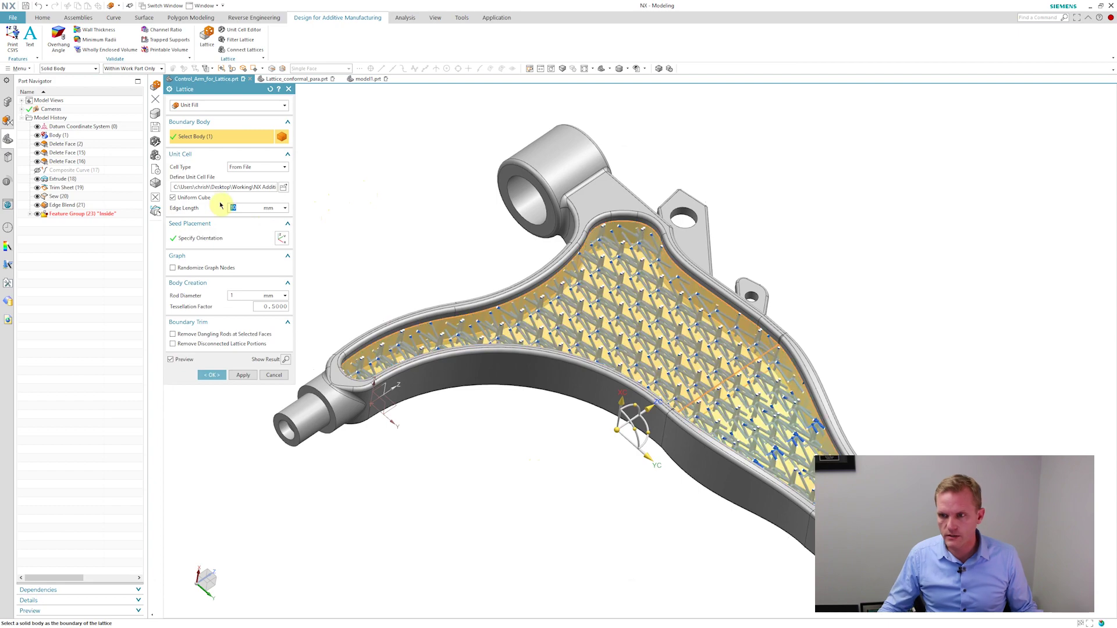
Step: Replace the lattice's unit cell definition file with Wiggle.xml, keeping the cell type as From File
{"action": "mouse_move", "coordinate": [592, 355]}
{"action": "middle_mouse_down"}
{"action": "mouse_move", "coordinate": [690, 363]}
{"action": "mouse_move", "coordinate": [680, 377]}
{"action": "mouse_move", "coordinate": [657, 347]}
{"action": "mouse_move", "coordinate": [581, 356]}
{"action": "middle_mouse_up"}
{"action": "scroll", "coordinate": [672, 362], "scroll_direction": "up", "scroll_amount": 4}
{"action": "middle_click_drag", "start_coordinate": [520, 443], "coordinate": [396, 215]}
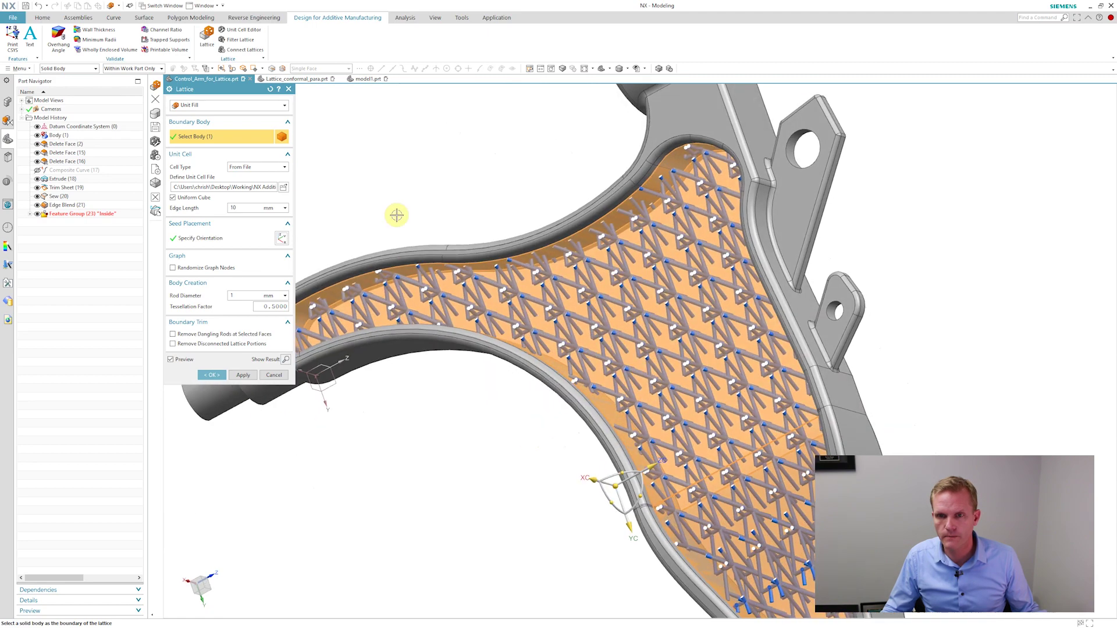
{"action": "left_click", "coordinate": [285, 167]}
{"action": "left_click", "coordinate": [250, 290]}
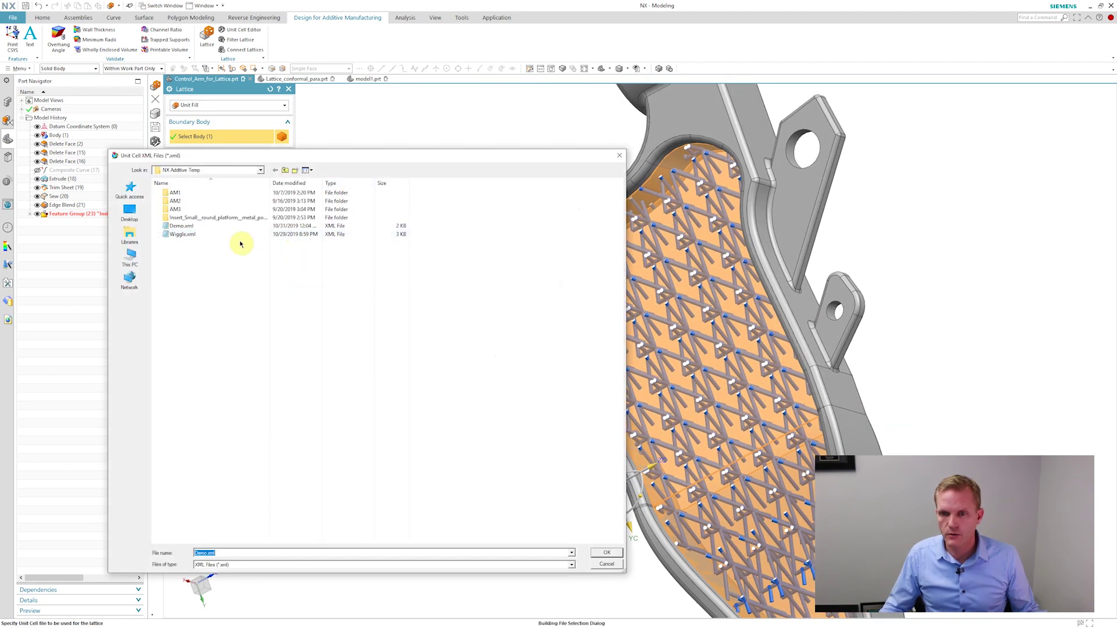
{"action": "left_click", "coordinate": [181, 235]}
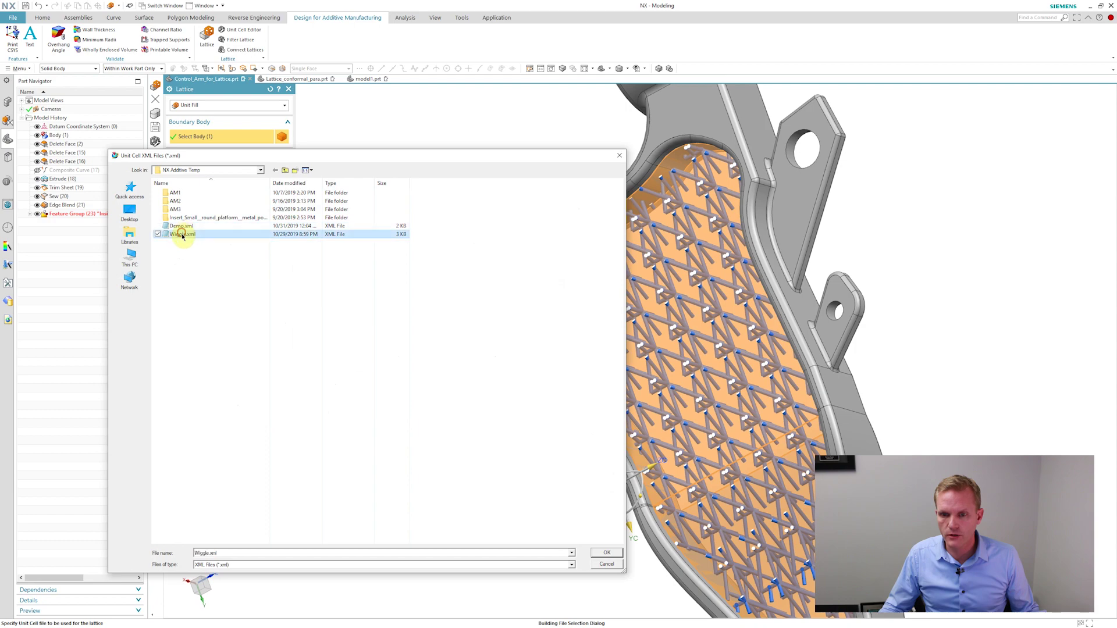
{"action": "left_click", "coordinate": [606, 556]}
Step: Create the Unit Fill lattice inside the control arm with a 1 mm rod diameter and inspect the filled part
{"action": "middle_click_drag", "start_coordinate": [610, 539], "coordinate": [616, 411]}
{"action": "scroll", "coordinate": [708, 409], "scroll_direction": "up", "scroll_amount": 4}
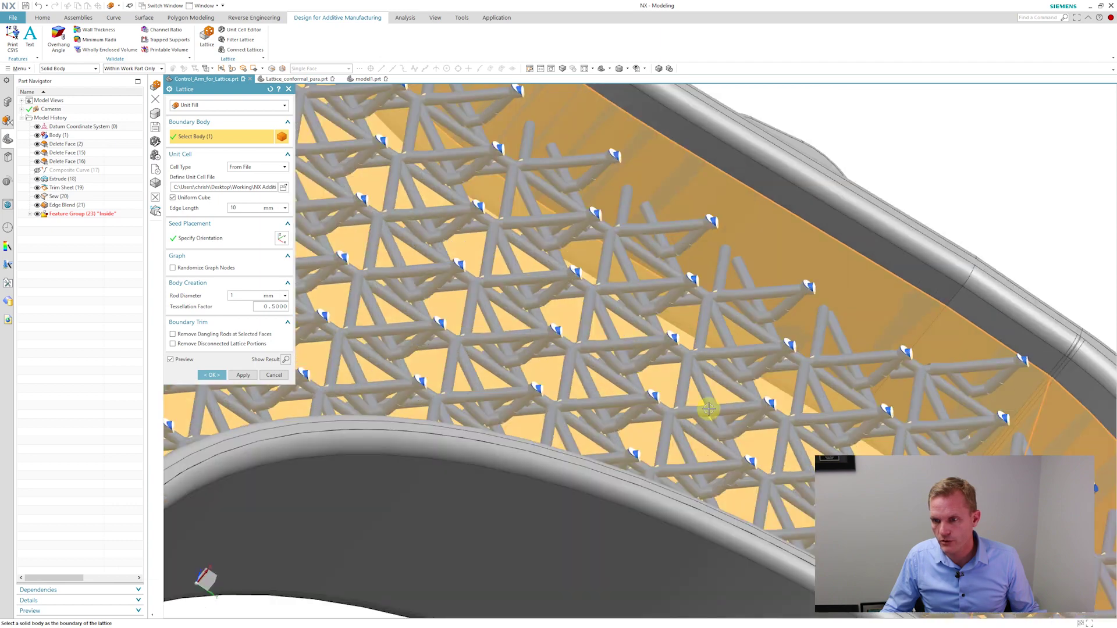
{"action": "mouse_move", "coordinate": [708, 408]}
{"action": "middle_mouse_down"}
{"action": "mouse_move", "coordinate": [626, 415]}
{"action": "mouse_move", "coordinate": [650, 438]}
{"action": "mouse_move", "coordinate": [648, 424]}
{"action": "mouse_move", "coordinate": [498, 372]}
{"action": "mouse_move", "coordinate": [389, 225]}
{"action": "mouse_move", "coordinate": [391, 204]}
{"action": "mouse_move", "coordinate": [422, 176]}
{"action": "mouse_move", "coordinate": [504, 177]}
{"action": "middle_mouse_up"}
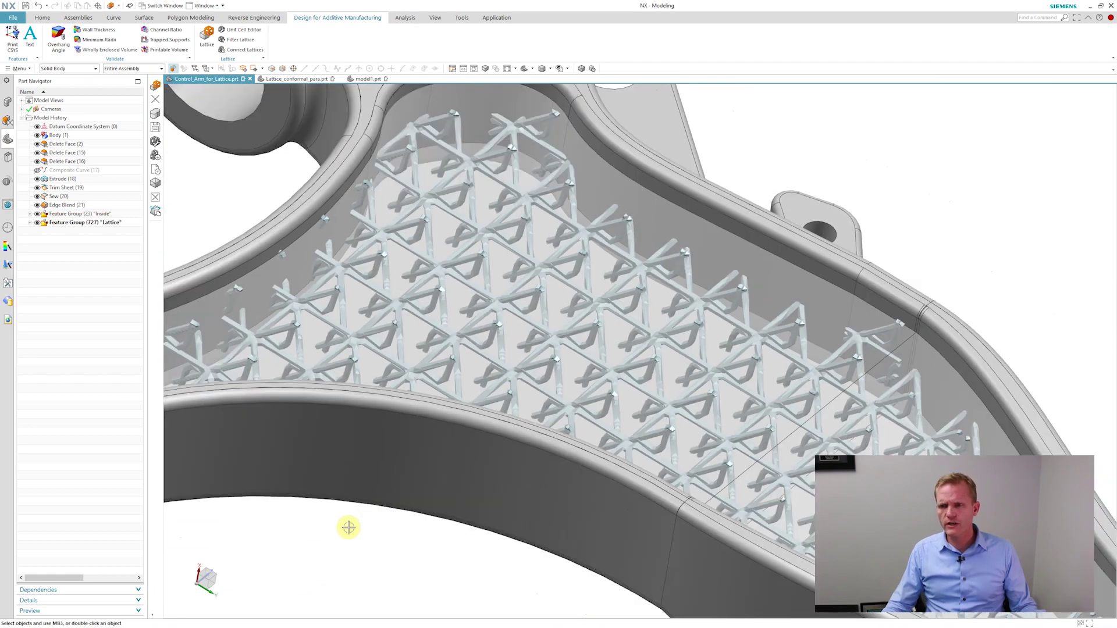
{"action": "key", "text": "ctrl+f"}
{"action": "middle_click_drag", "start_coordinate": [356, 531], "coordinate": [291, 431]}
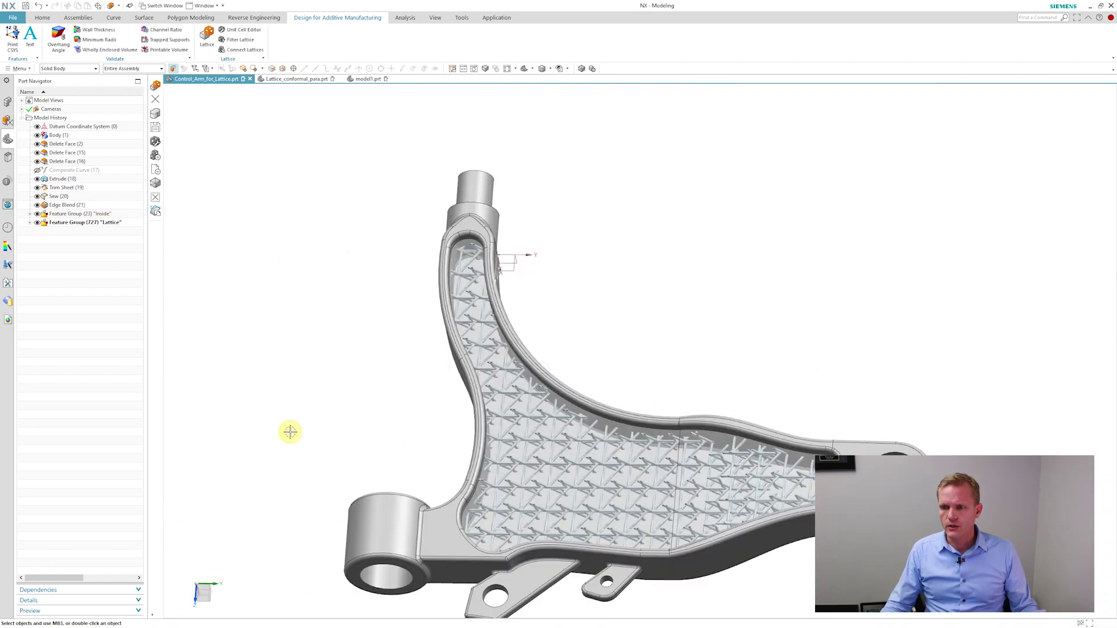